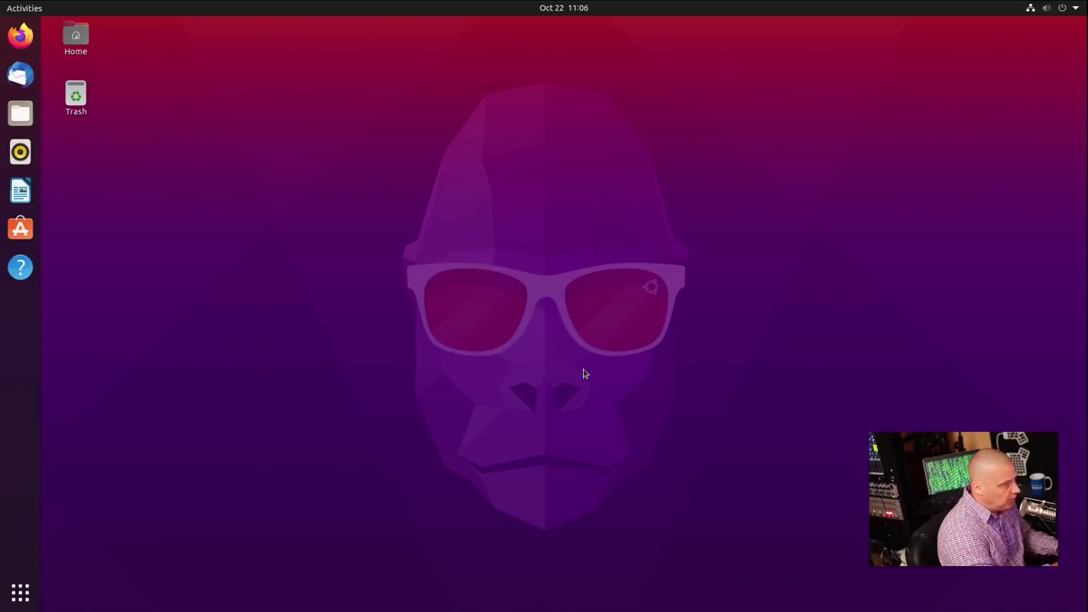
Step: Open a terminal with text enlarged twice and run uname -r, showing kernel 5.8.0-25-generic
key("ctrl+alt+t")
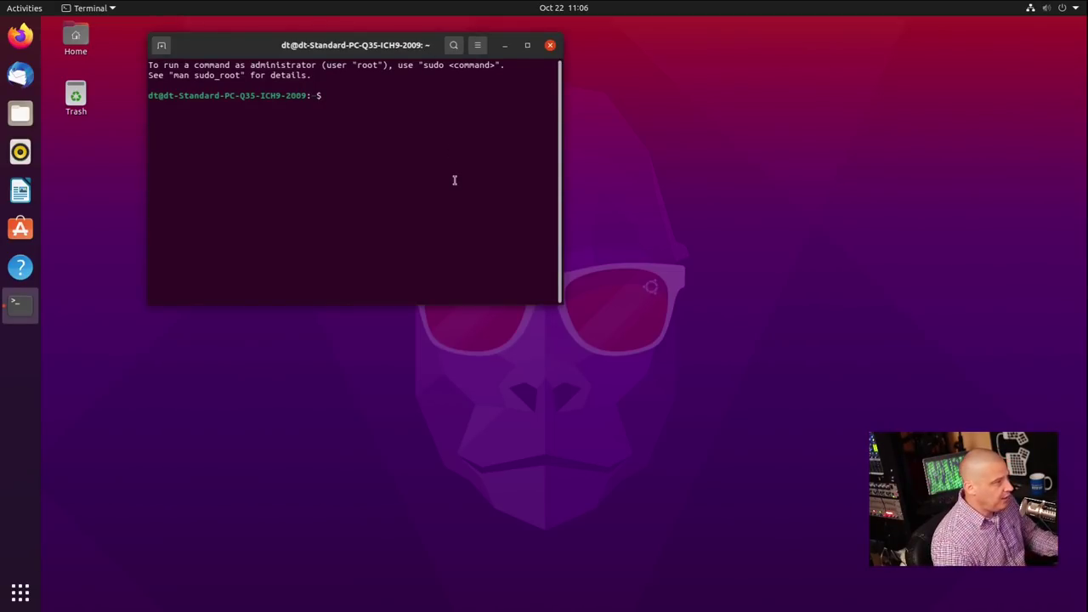
key("ctrl+plus")
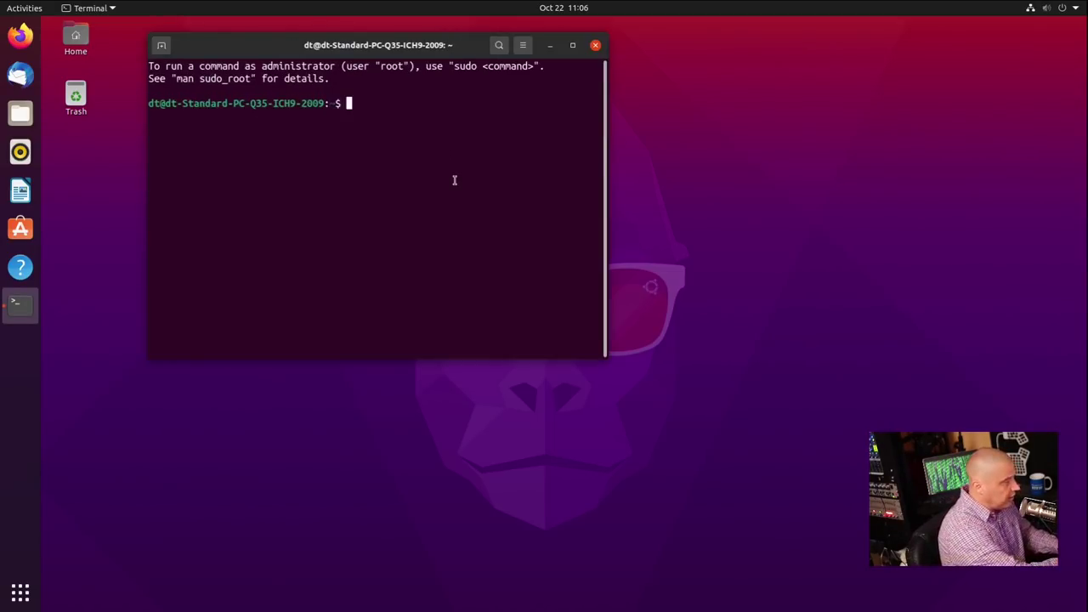
key("ctrl+plus")
key("ctrl+plus")
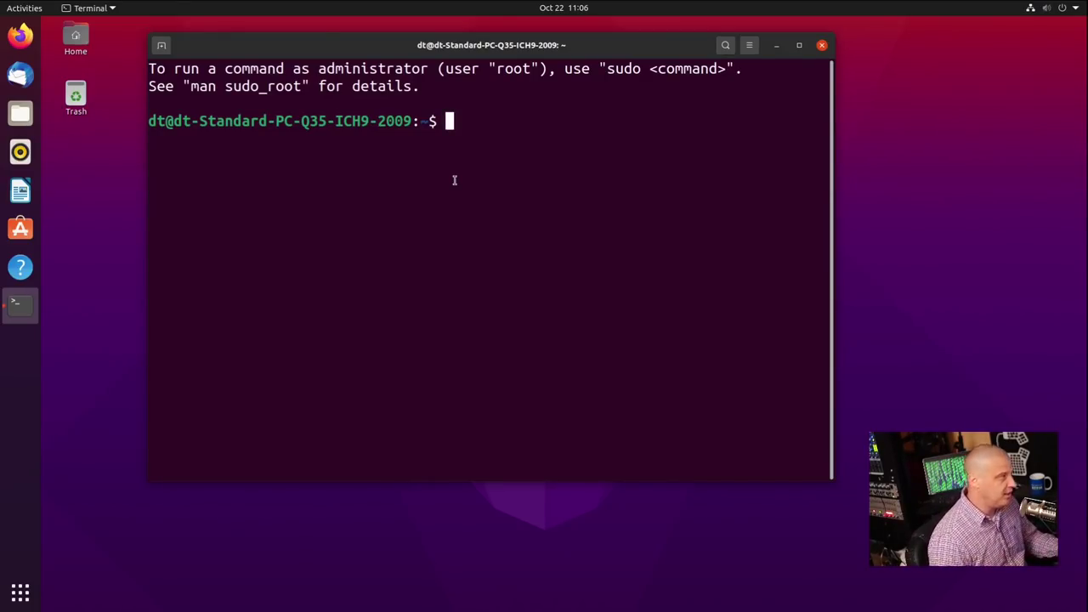
type("uname -r")
key("Return")
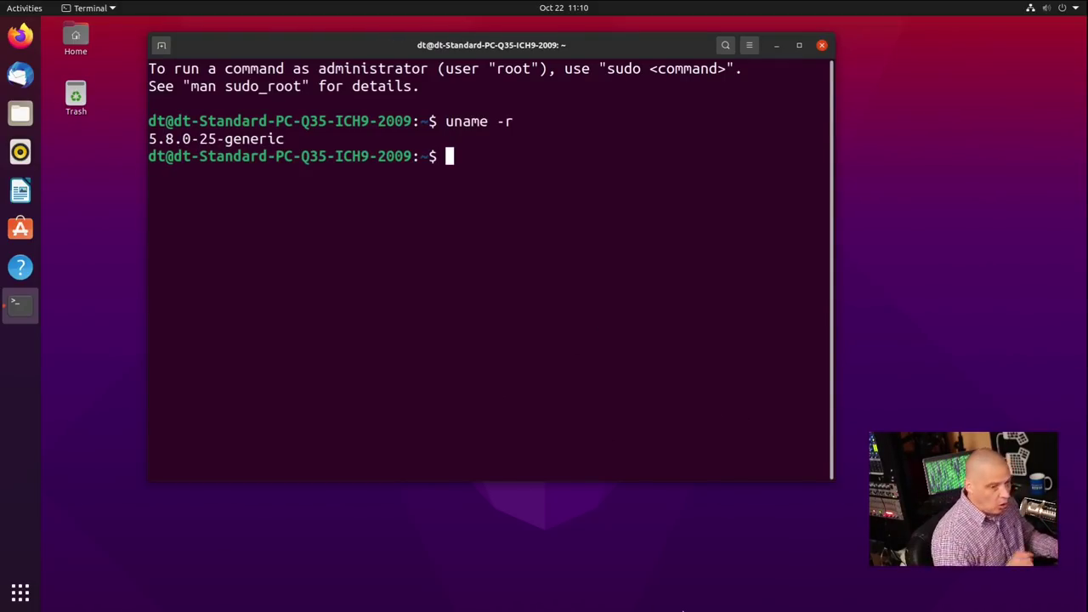
Step: Start the python3 interpreter (Python 3.8.6) and leave it again with exit()
type("python3")
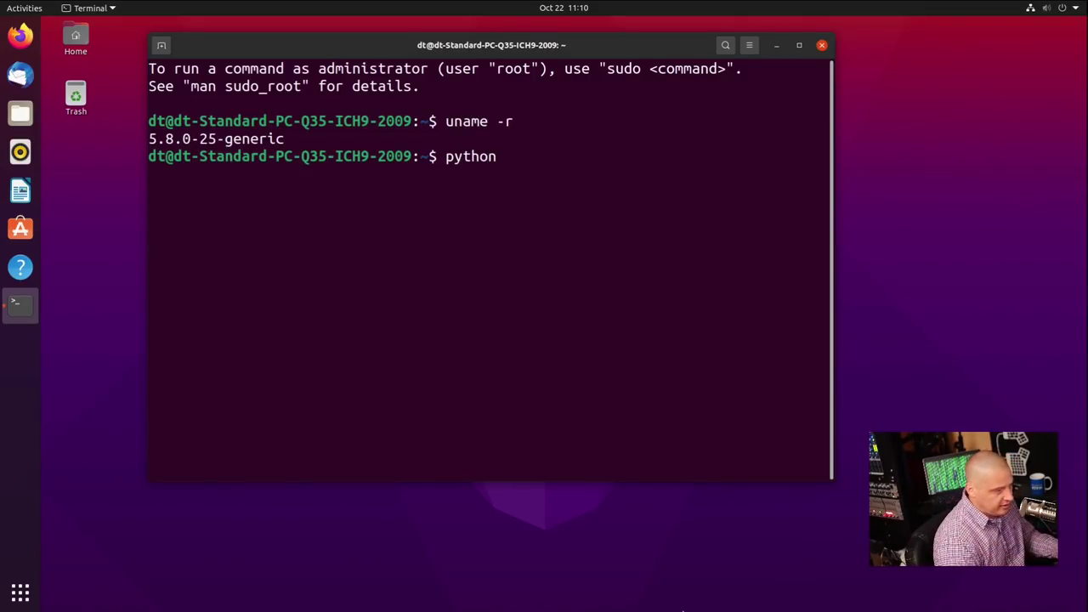
key("Return")
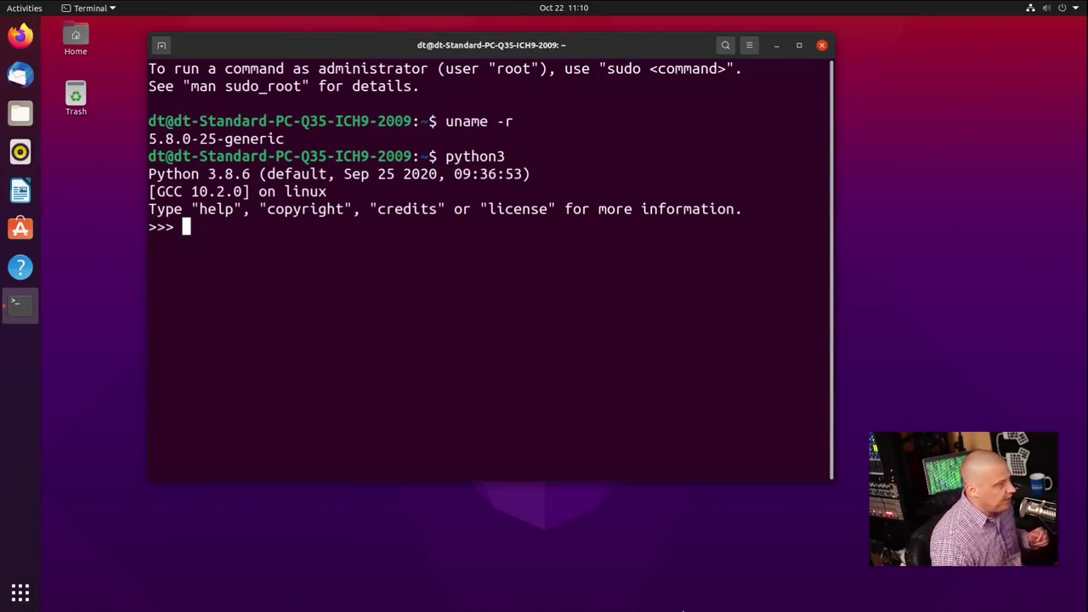
type("ex")
key("BackSpace")
type("xit()")
key("Return")
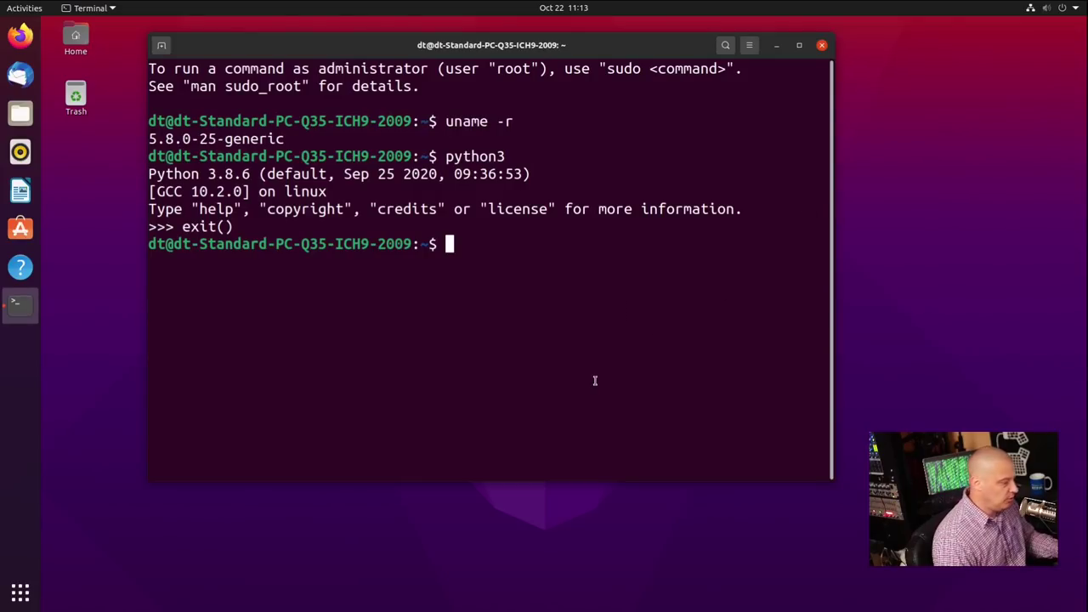
Step: List the installed snaps with snap list, select snap-store in the output, and close the terminal
type("snap list")
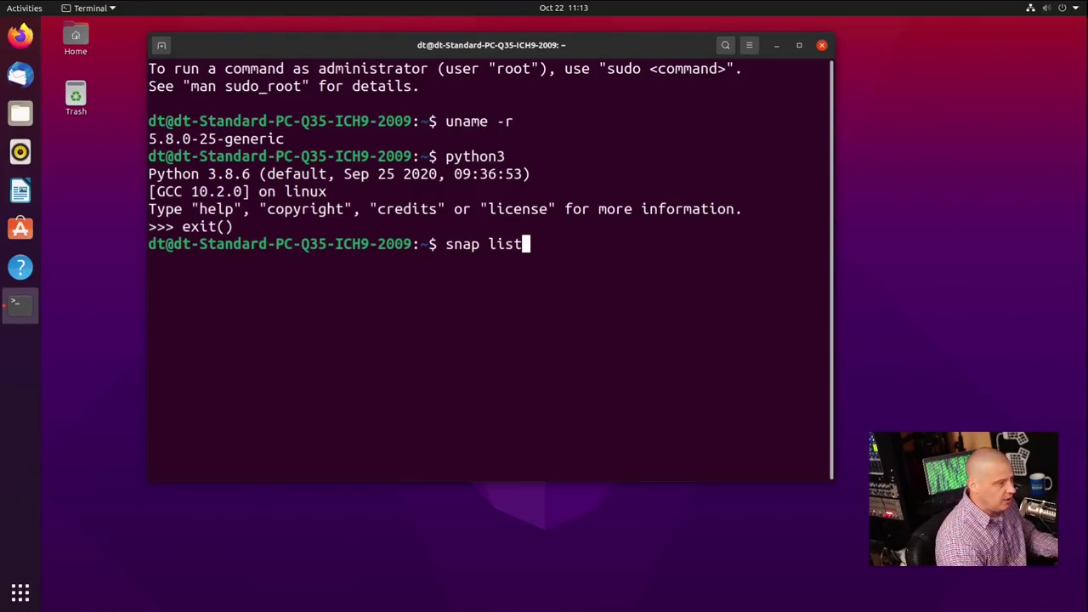
key("Return")
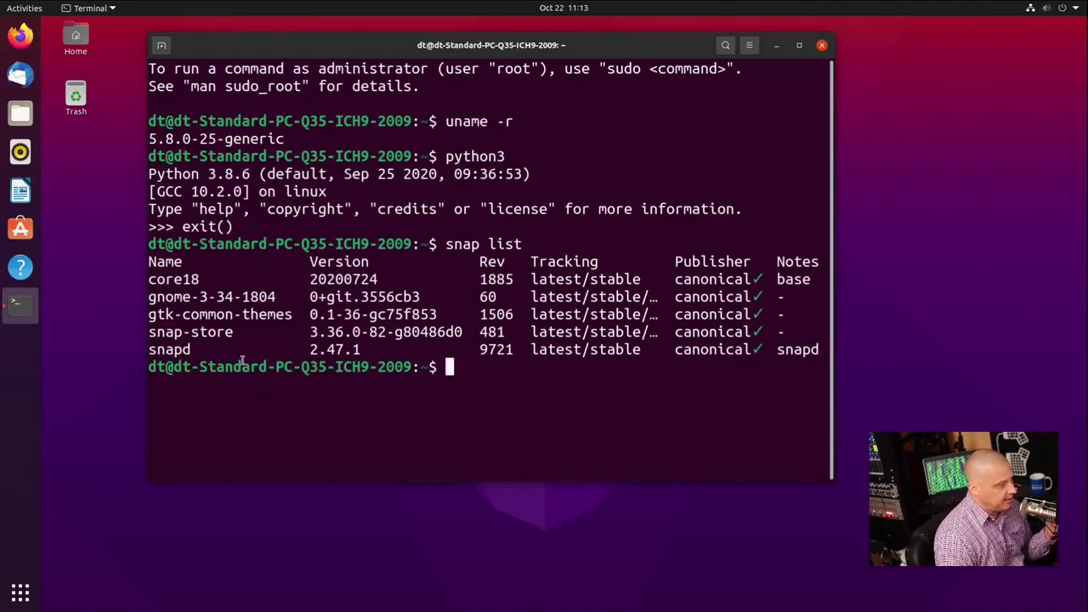
double_click(212, 332)
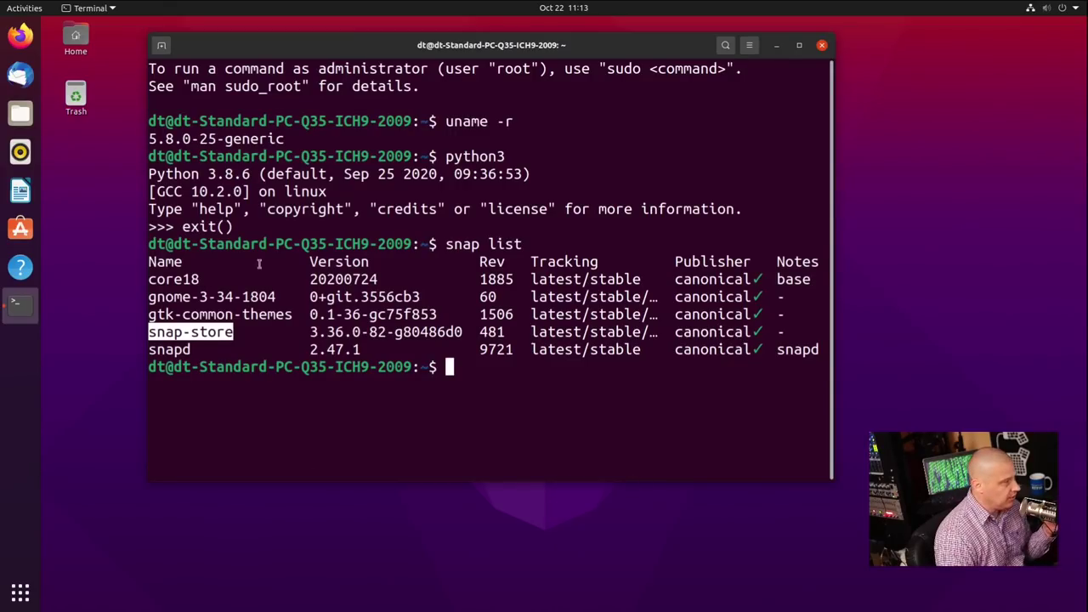
left_click(822, 45)
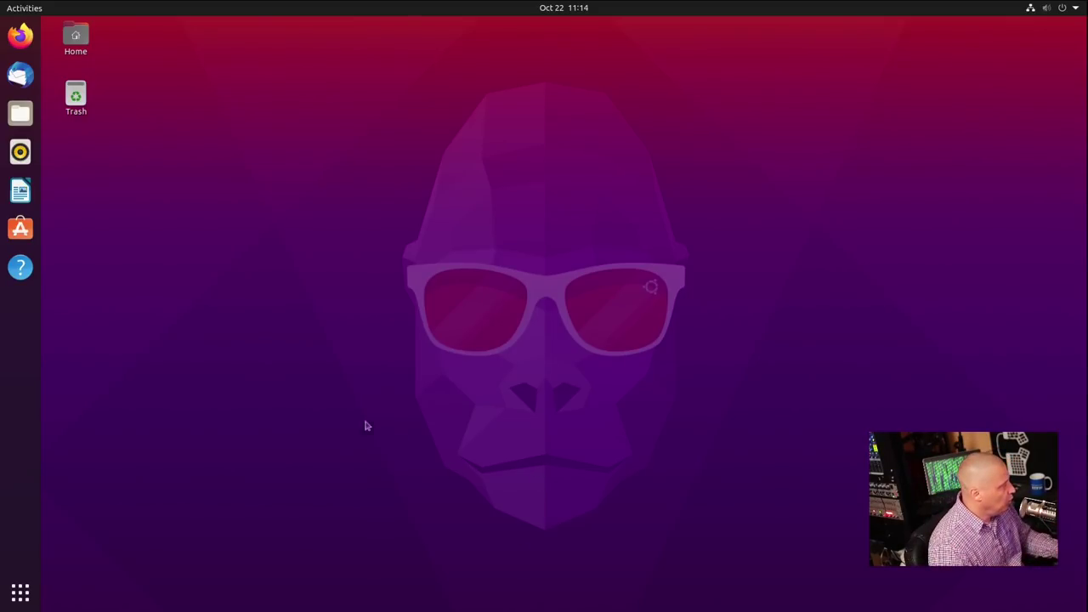
Step: Browse both pages of the applications grid, including Calculator, Cheese, Firefox and LibreOffice
left_click(22, 595)
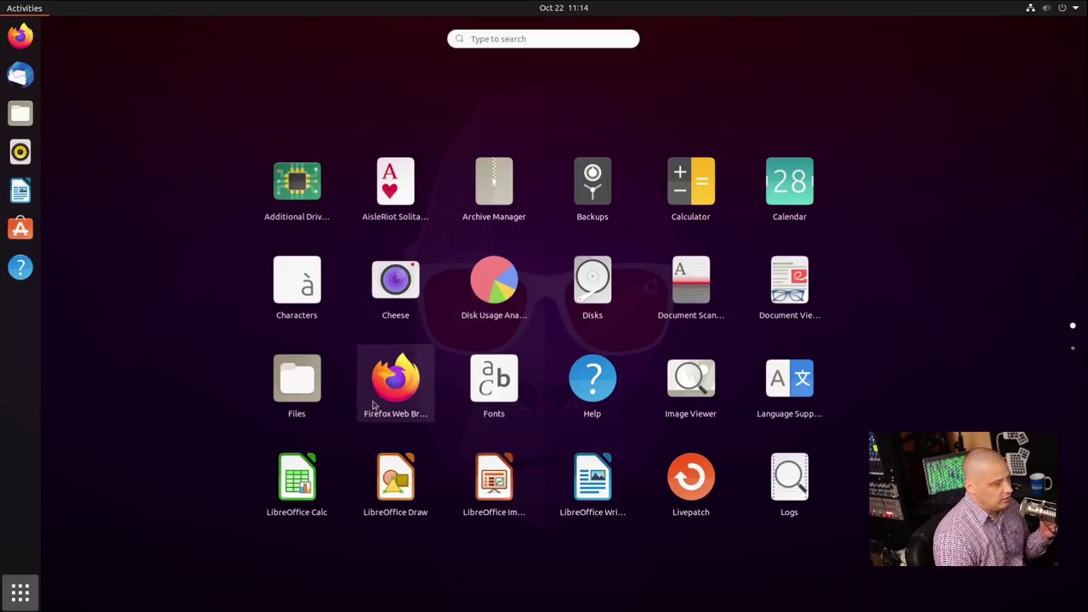
scroll(378, 391, "down", 1)
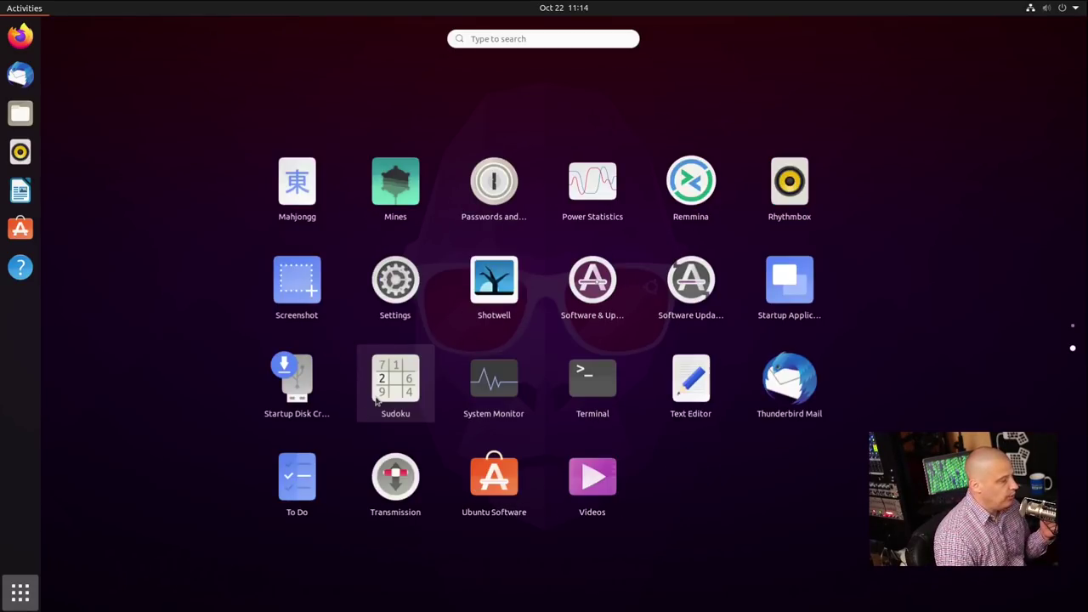
scroll(378, 387, "up", 1)
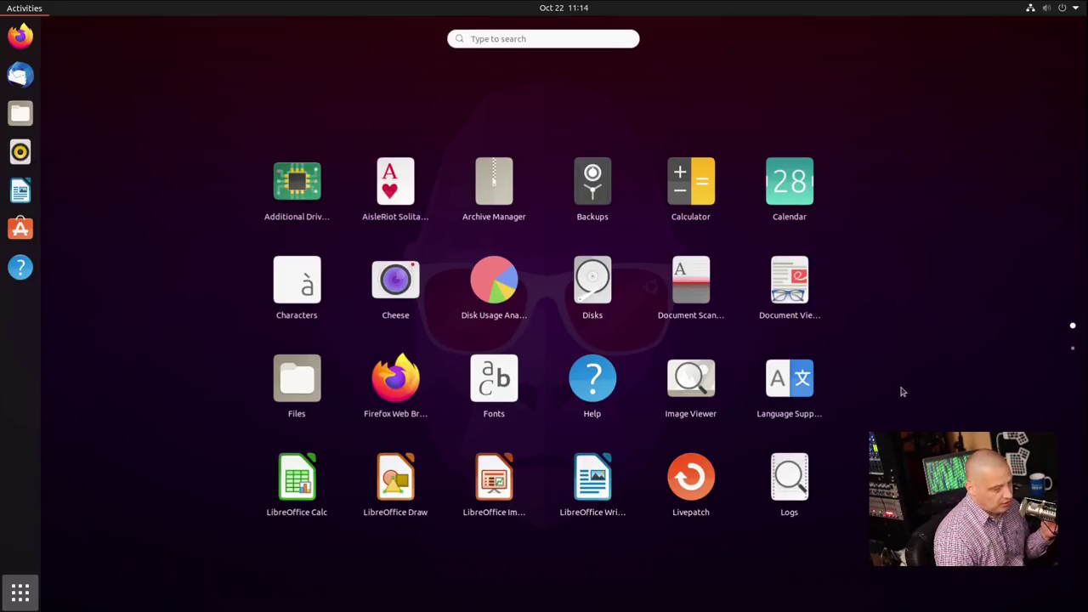
scroll(901, 389, "down", 1)
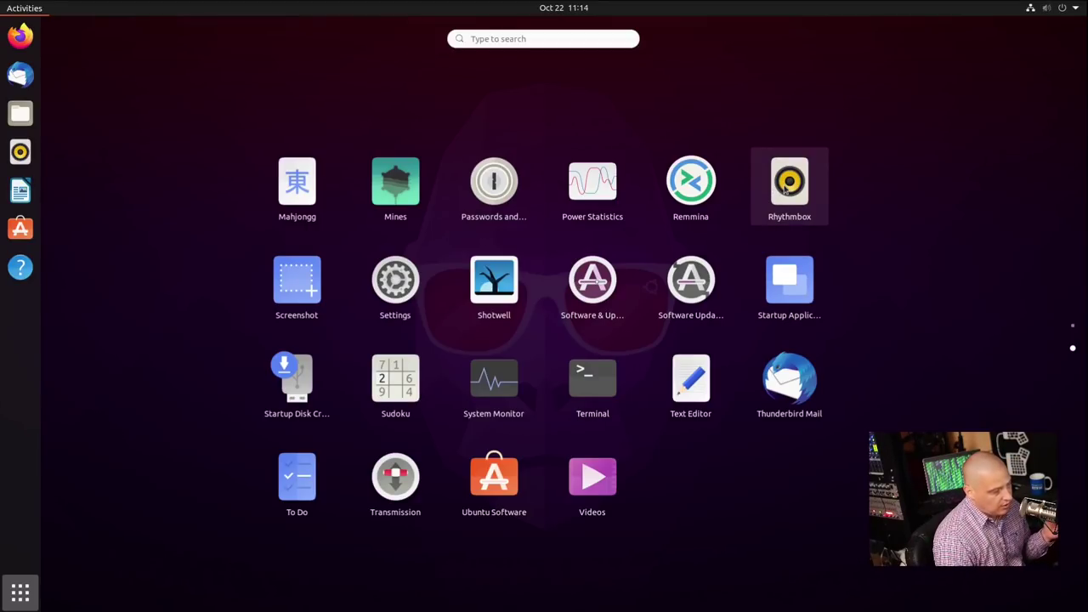
scroll(787, 189, "up", 1)
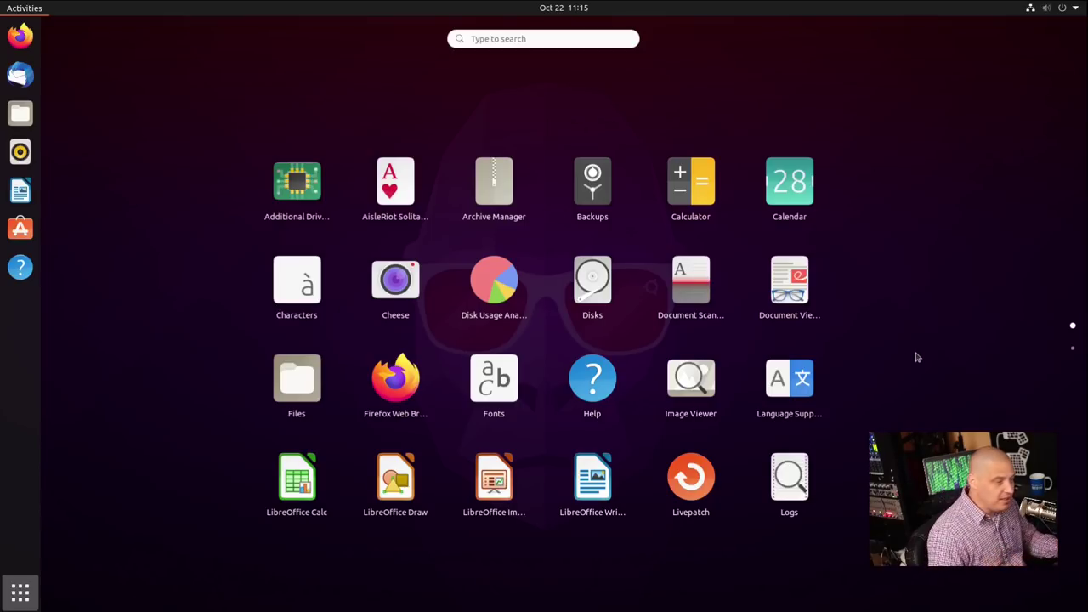
Step: Launch Firefox, check version 81.0.2 in About Firefox, then quit it closing both tabs
left_click(926, 351)
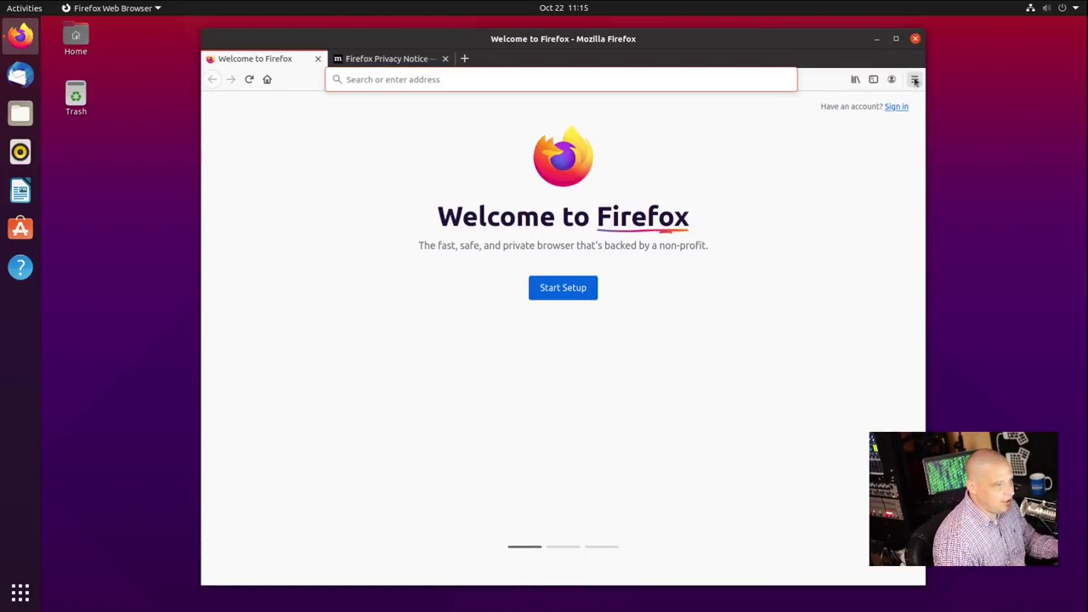
left_click(914, 79)
left_click(799, 420)
left_click(783, 237)
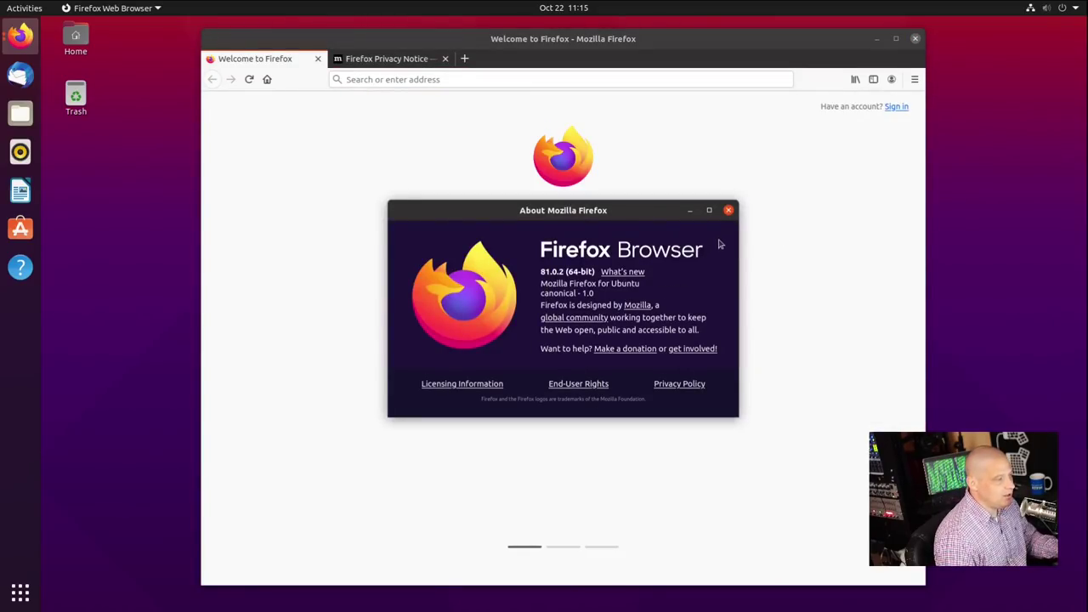
left_click(728, 210)
left_click(915, 39)
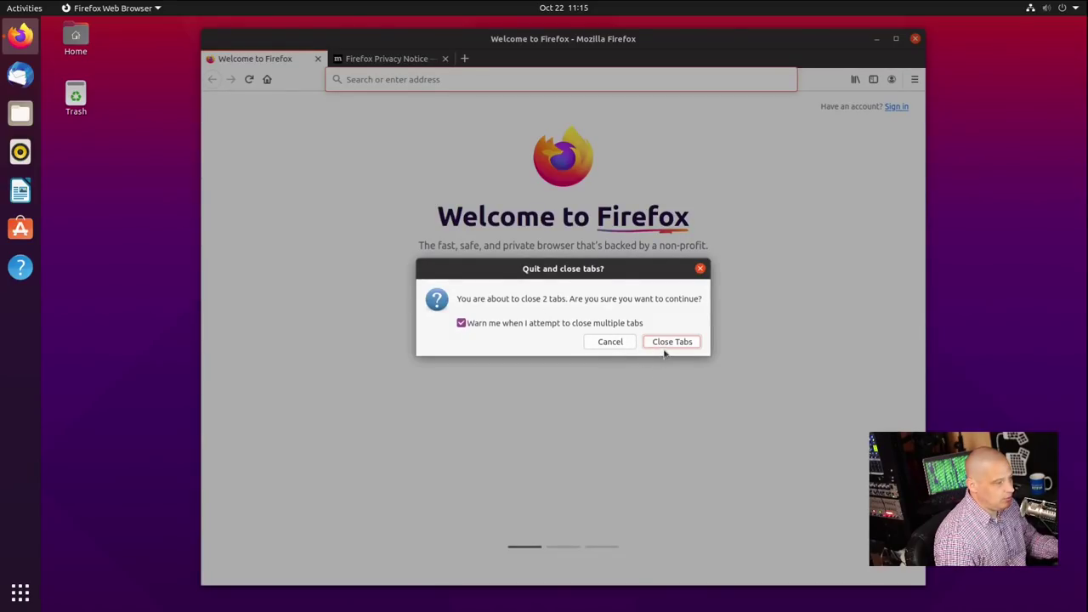
left_click(666, 348)
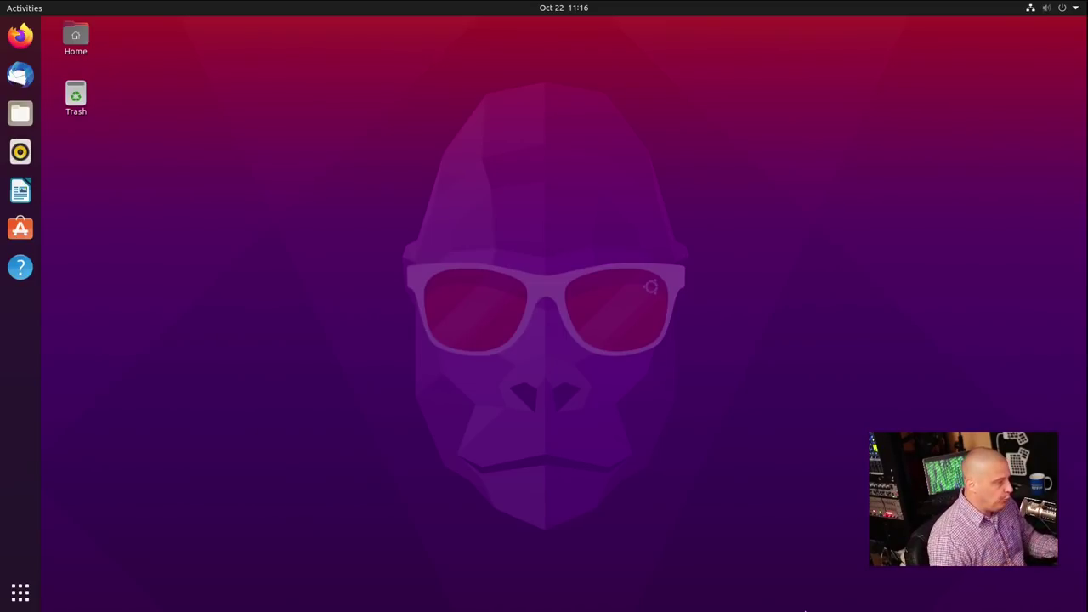
left_click(34, 595)
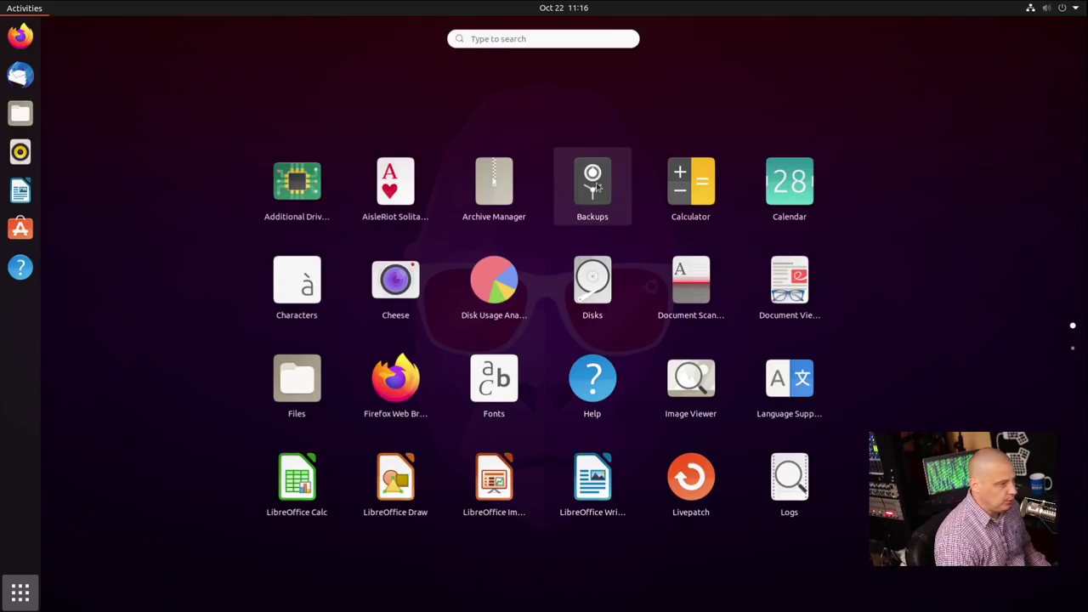
left_click_drag(599, 188, 358, 197)
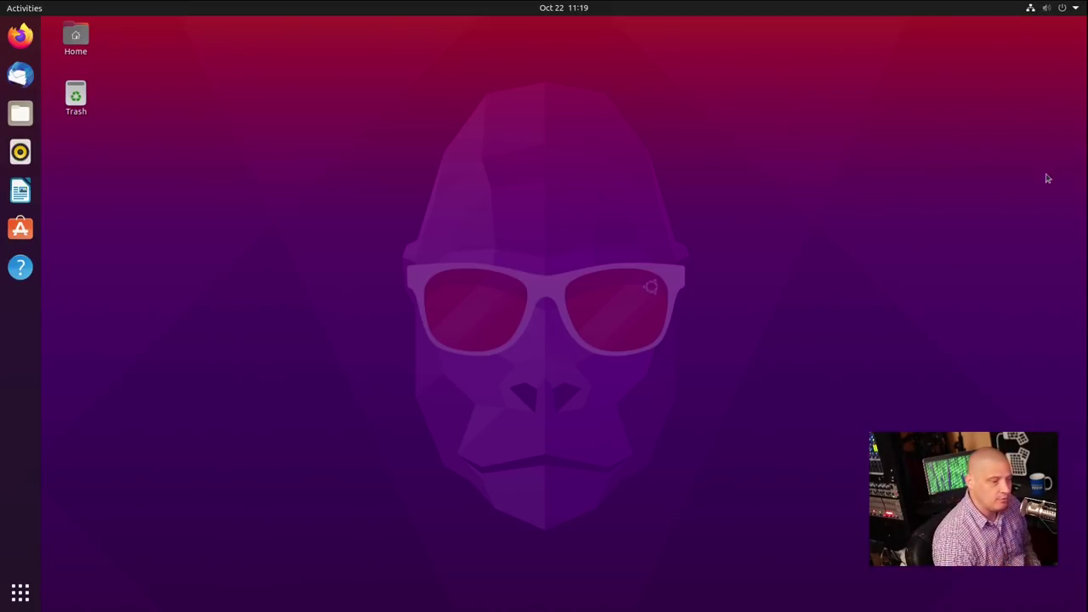
left_click(1060, 10)
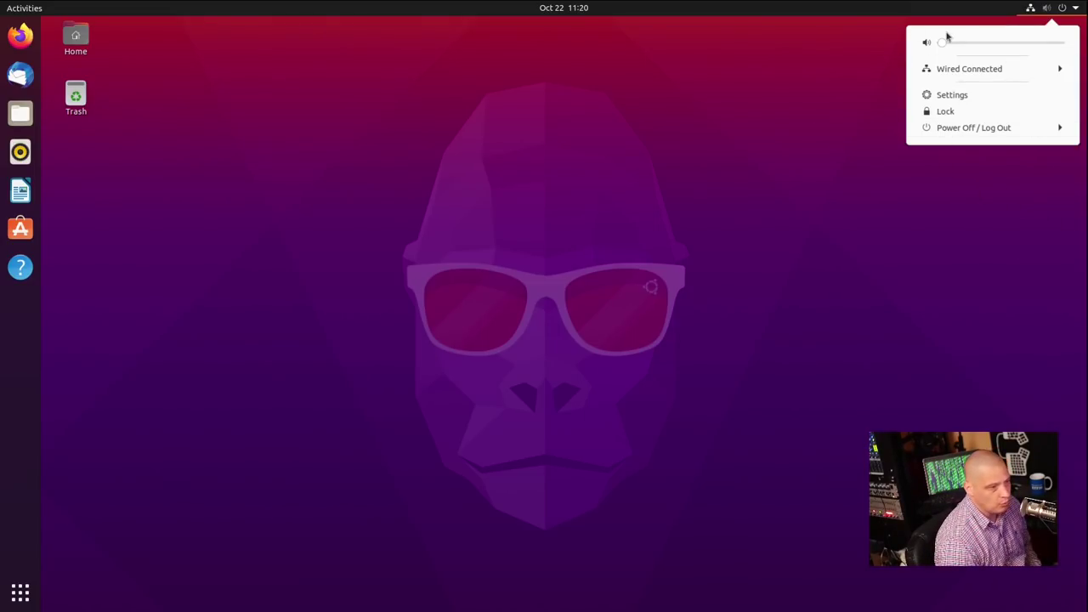
left_click(979, 134)
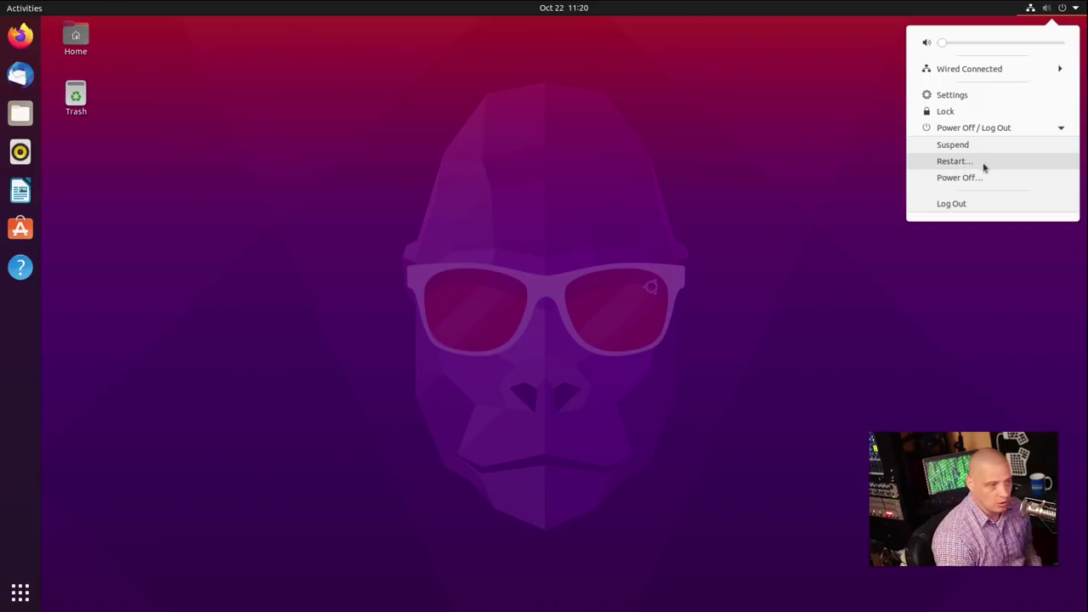
left_click(1016, 349)
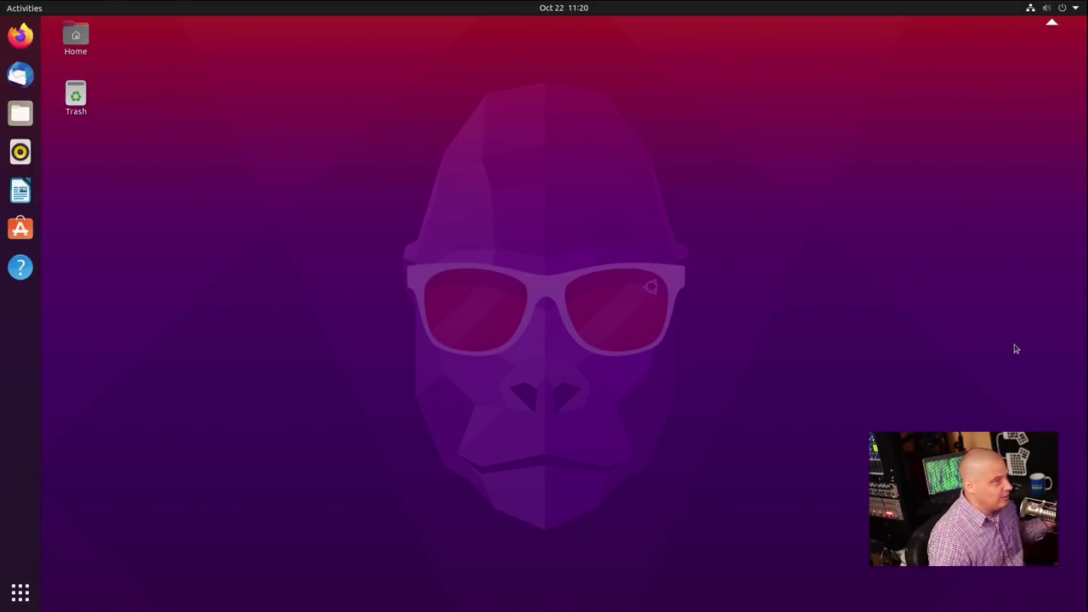
left_click(1064, 7)
left_click(1032, 130)
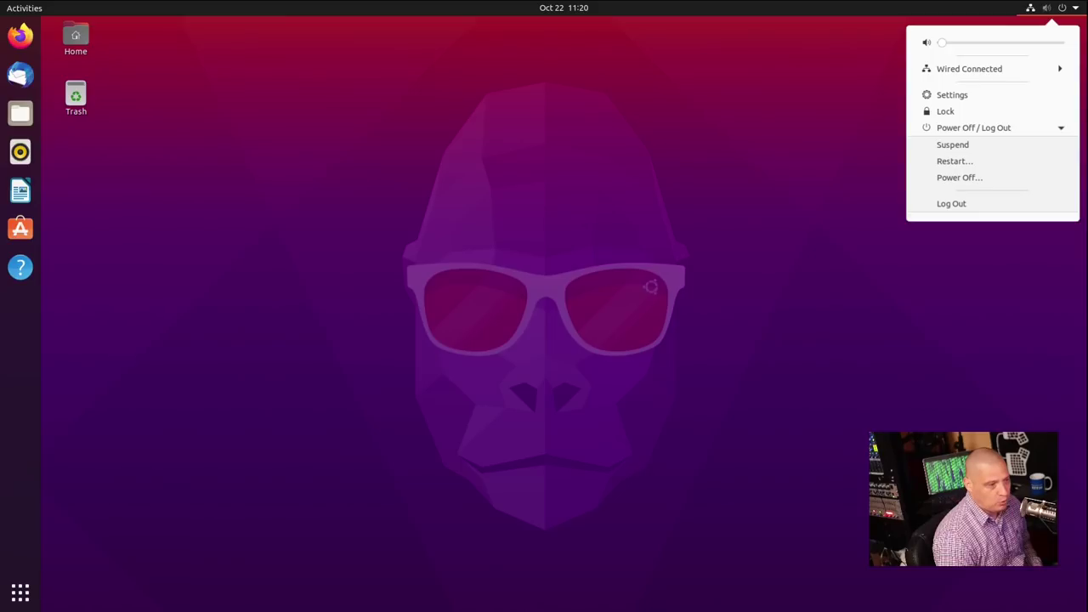
key("Escape")
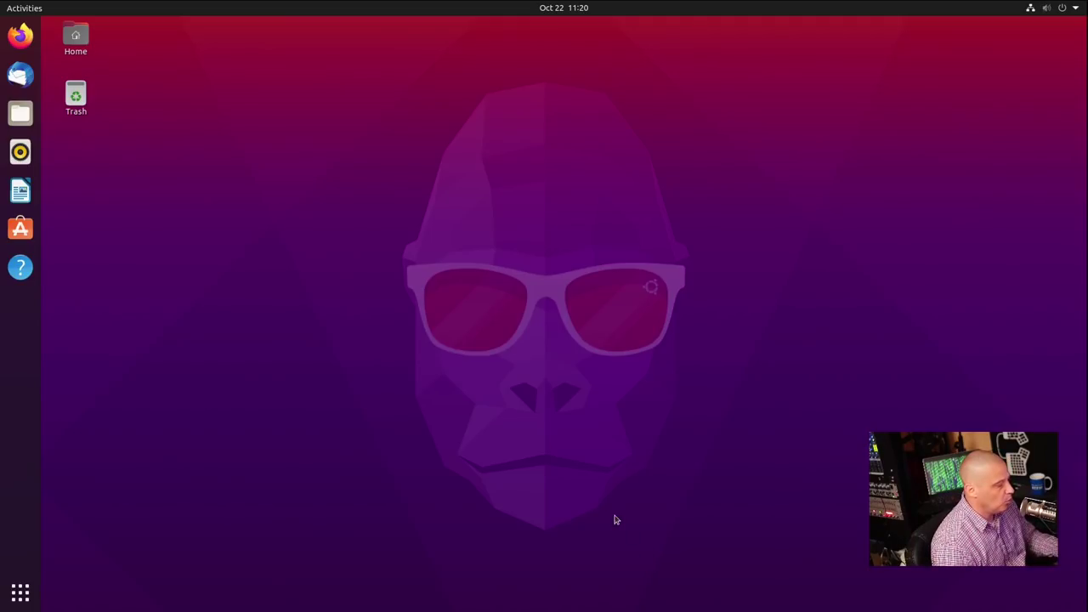
Step: Open an enlarged terminal, find htop missing, and update package lists with sudo apt update
key("ctrl+alt+t")
key("ctrl+plus")
key("ctrl+plus")
key("ctrl+plus")
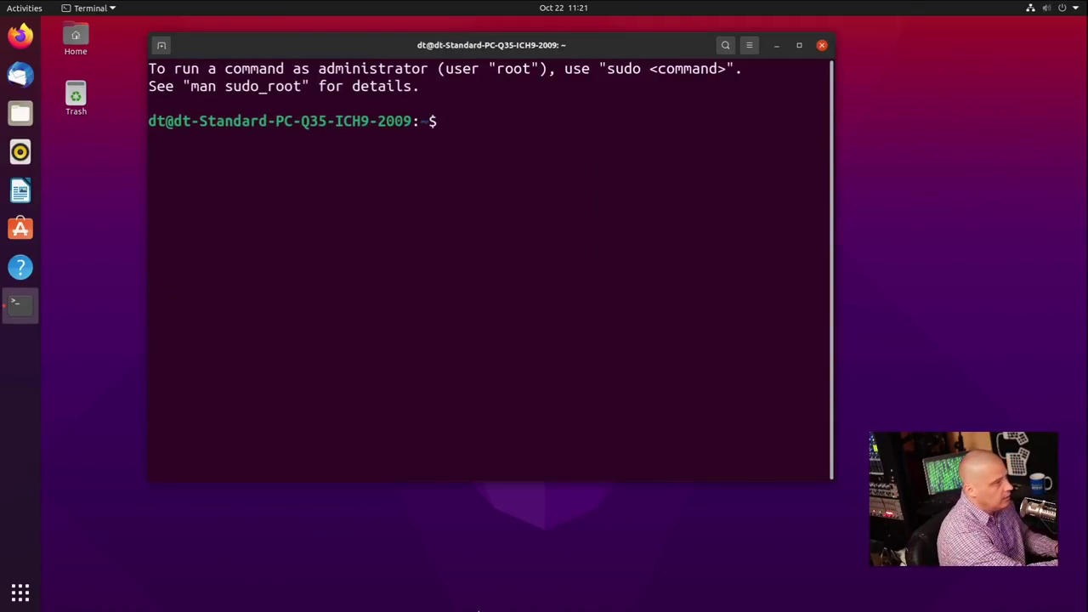
type("htop")
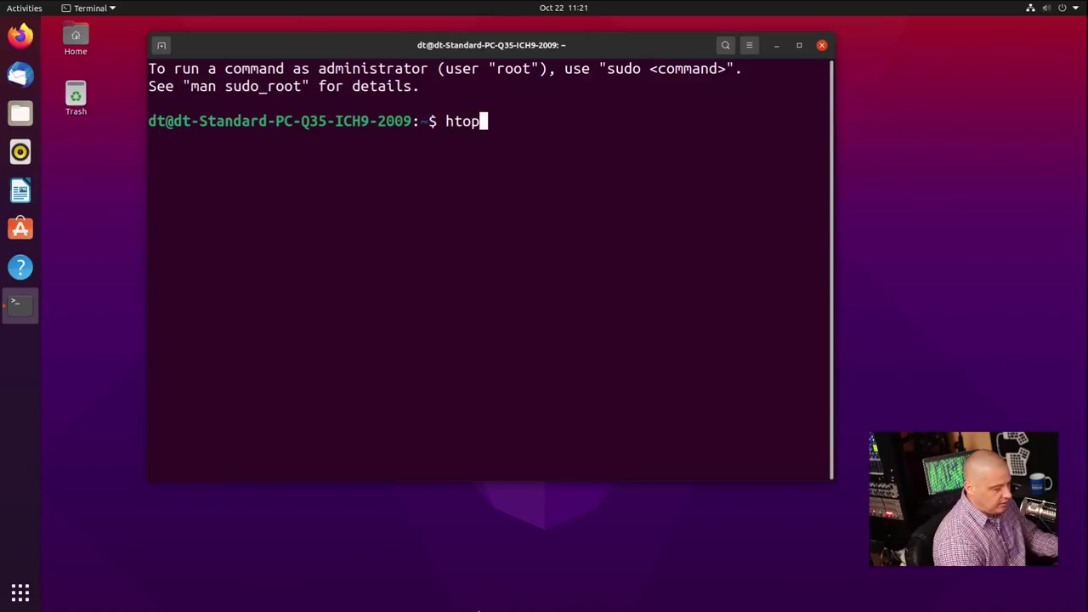
key("Return")
type("sudo apt update")
key("Return")
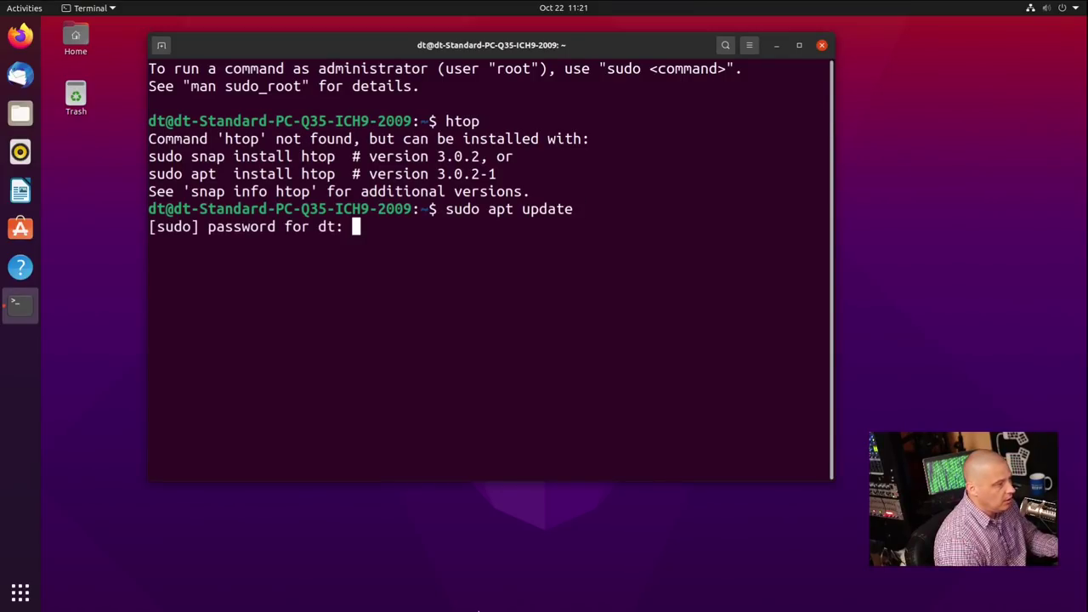
key("Return")
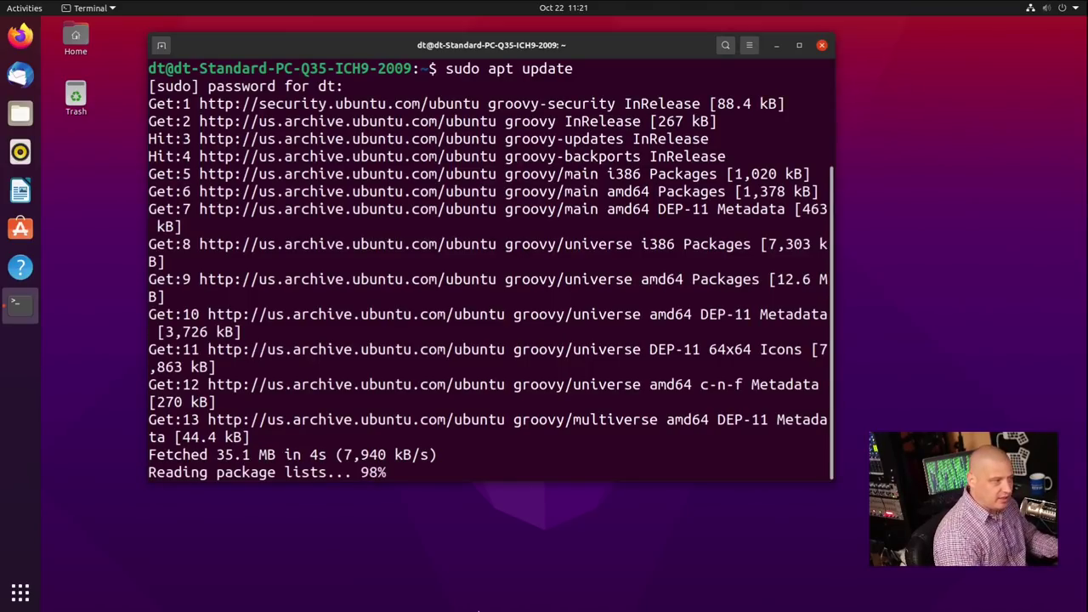
Step: Install htop with sudo apt install htop and launch it, showing 785M of 3.84G memory used
type("sudo apt install htop")
key("Return")
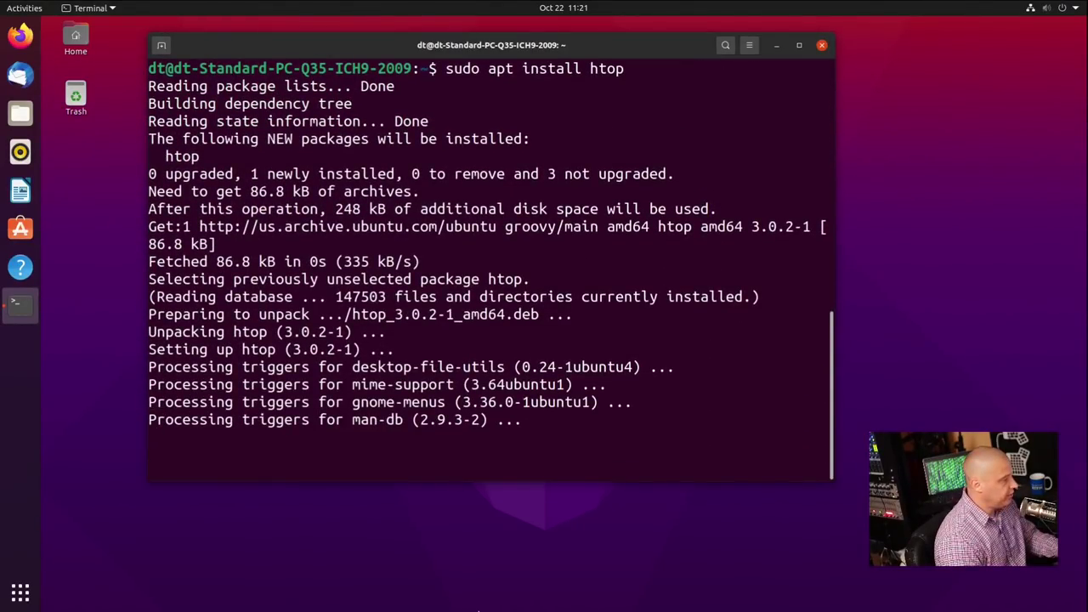
type("htop")
key("Return")
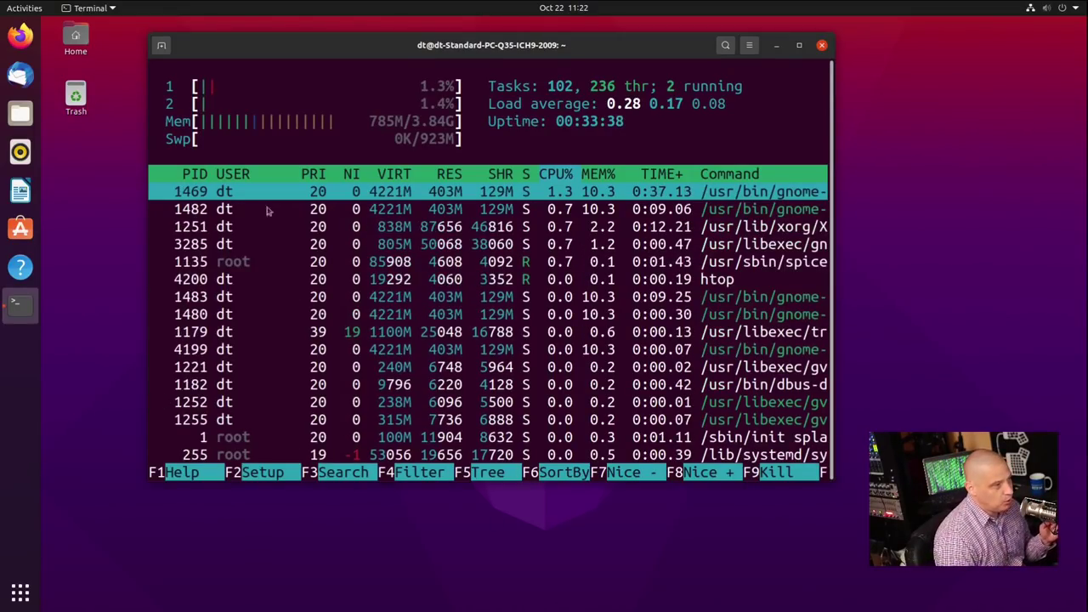
Step: Close the terminal running htop, confirming Close Terminal
left_click(822, 46)
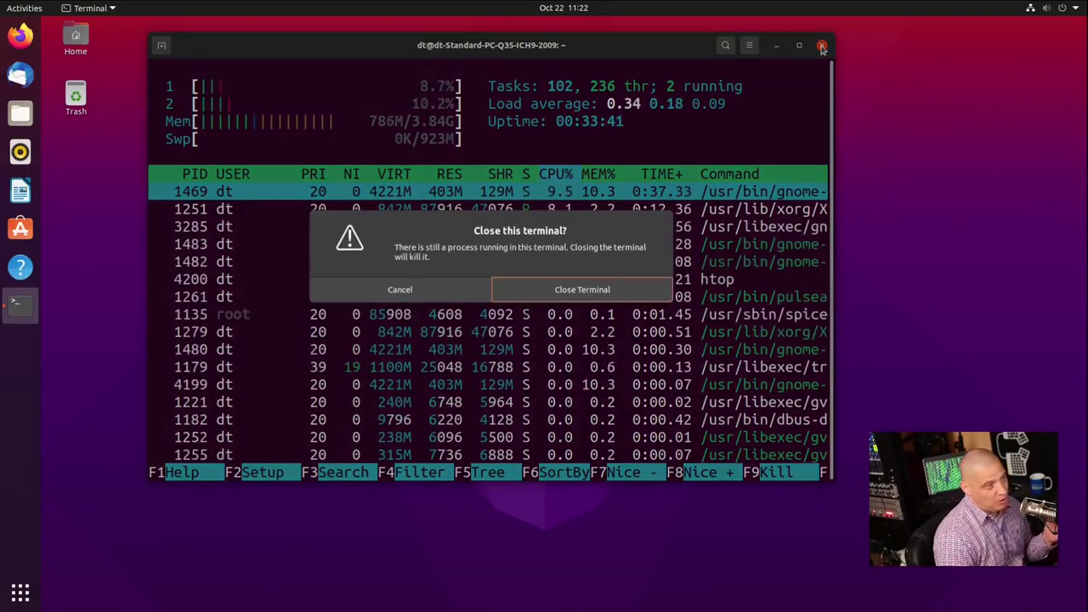
left_click(632, 291)
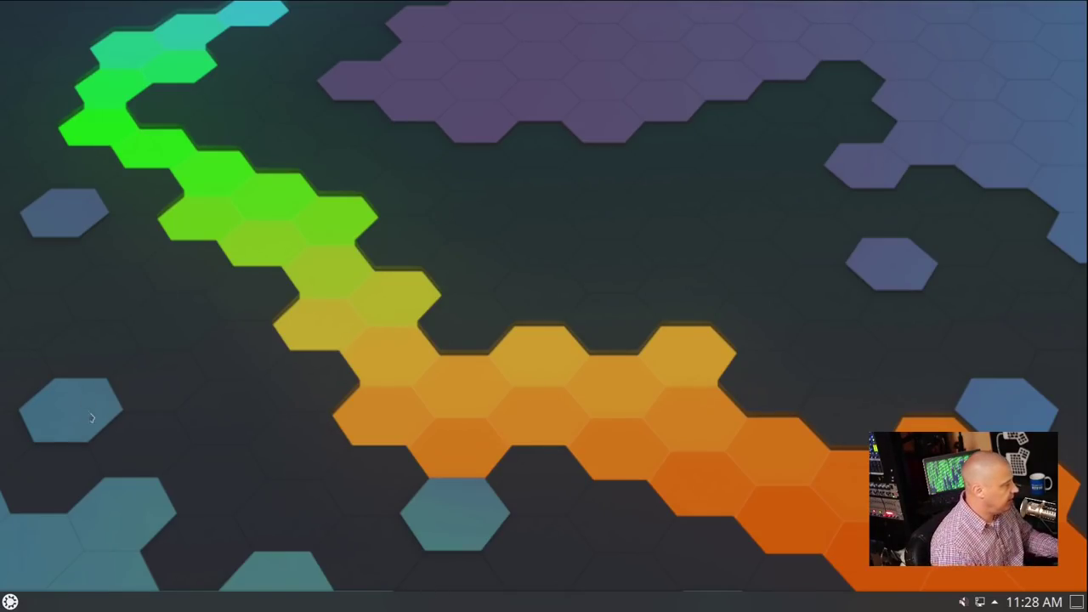
Step: Browse the Graphics and Internet categories in the Kickoff application list
key("super")
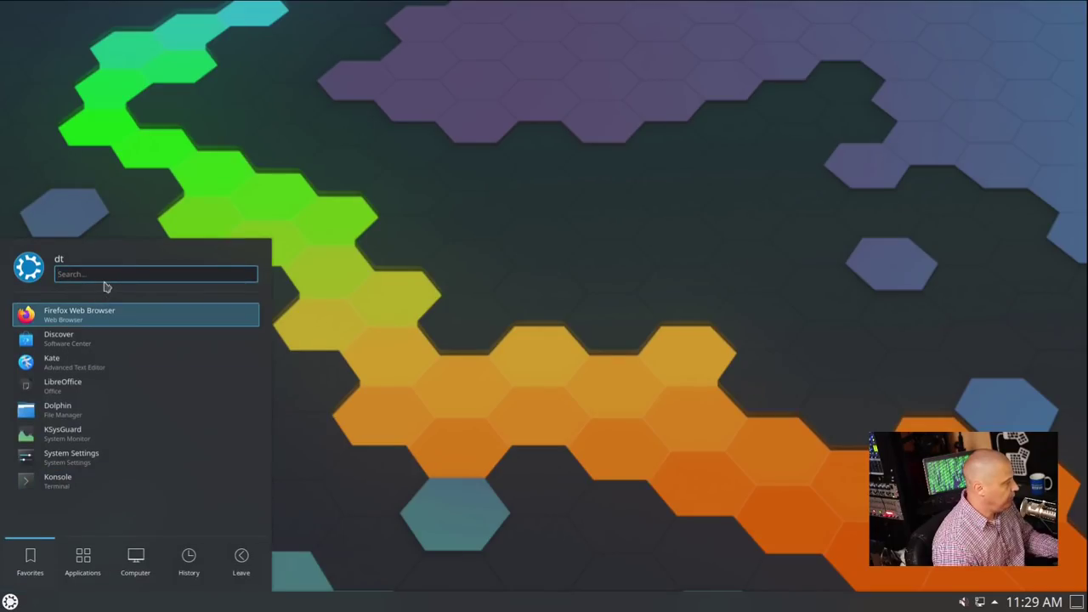
left_click(78, 567)
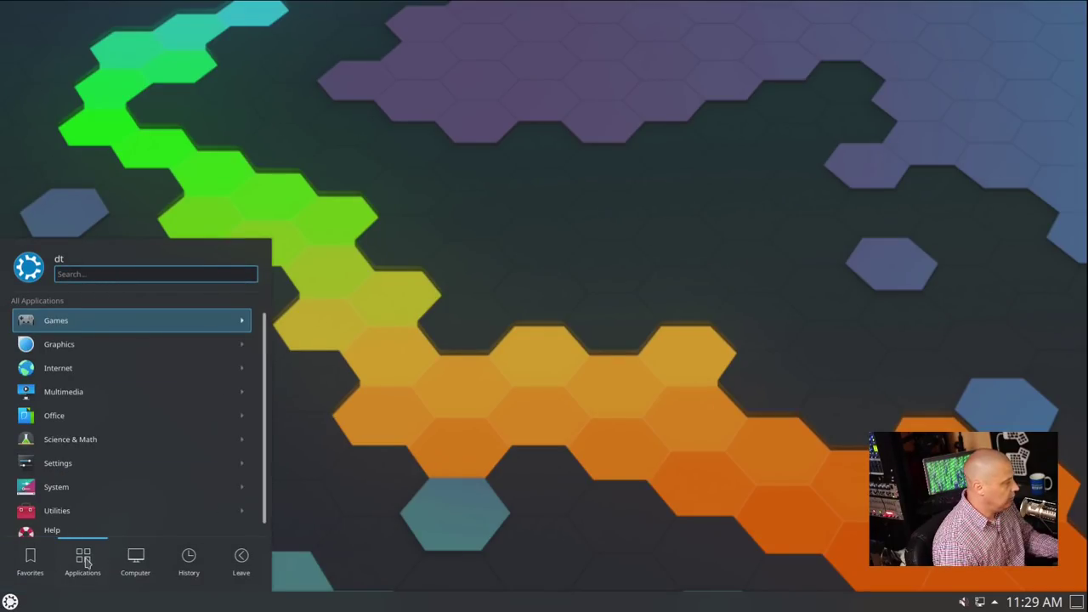
left_click(97, 346)
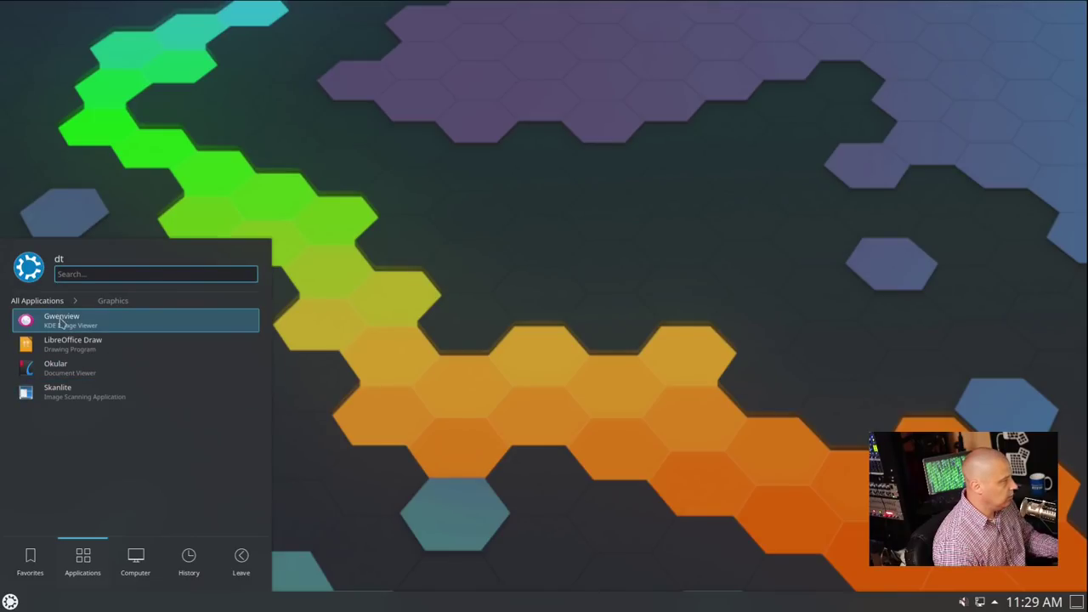
left_click(36, 300)
left_click(101, 370)
key("Up")
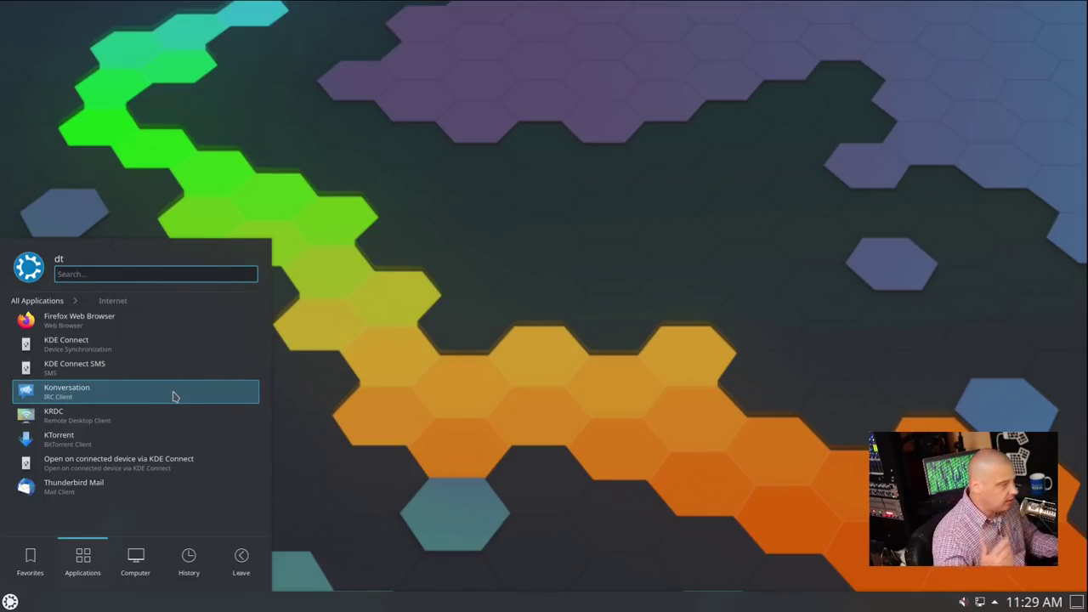
left_click(58, 302)
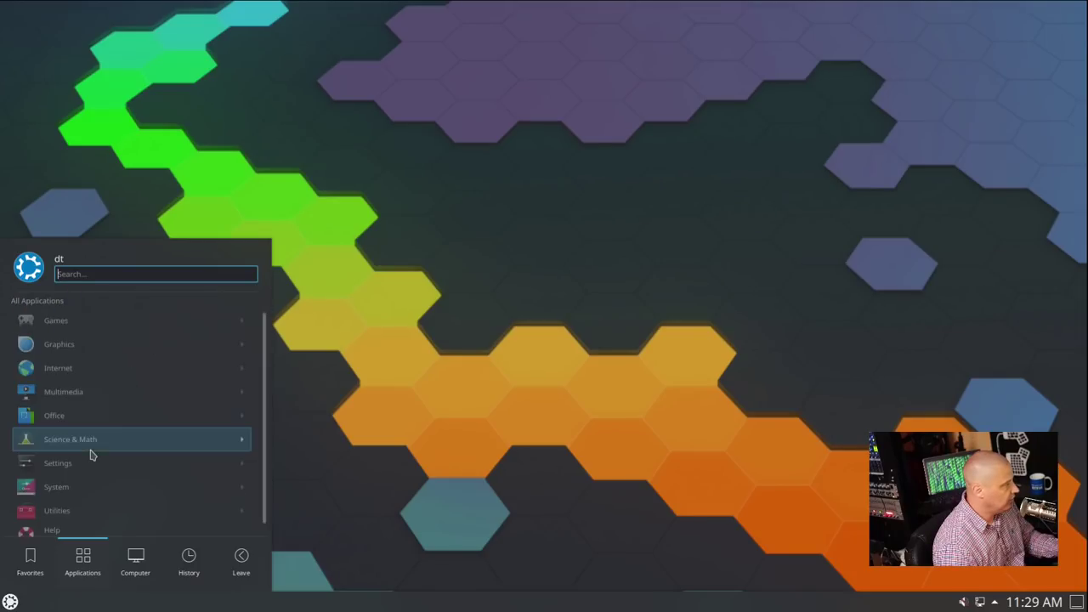
Step: Launch Elisa from Multimedia and drag its window toward the screen centre
left_click(87, 392)
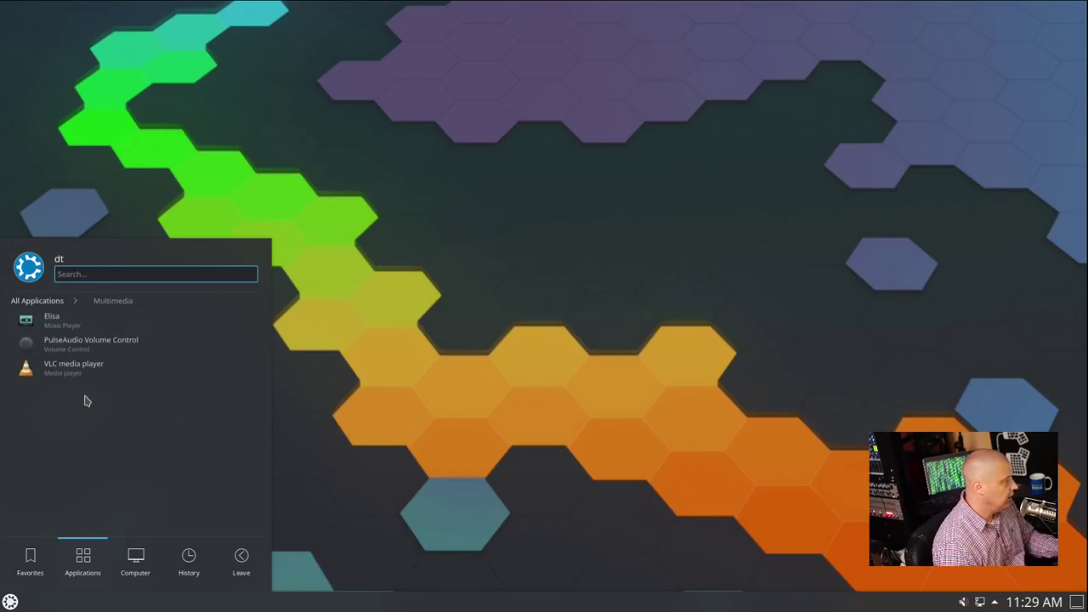
left_click(74, 328)
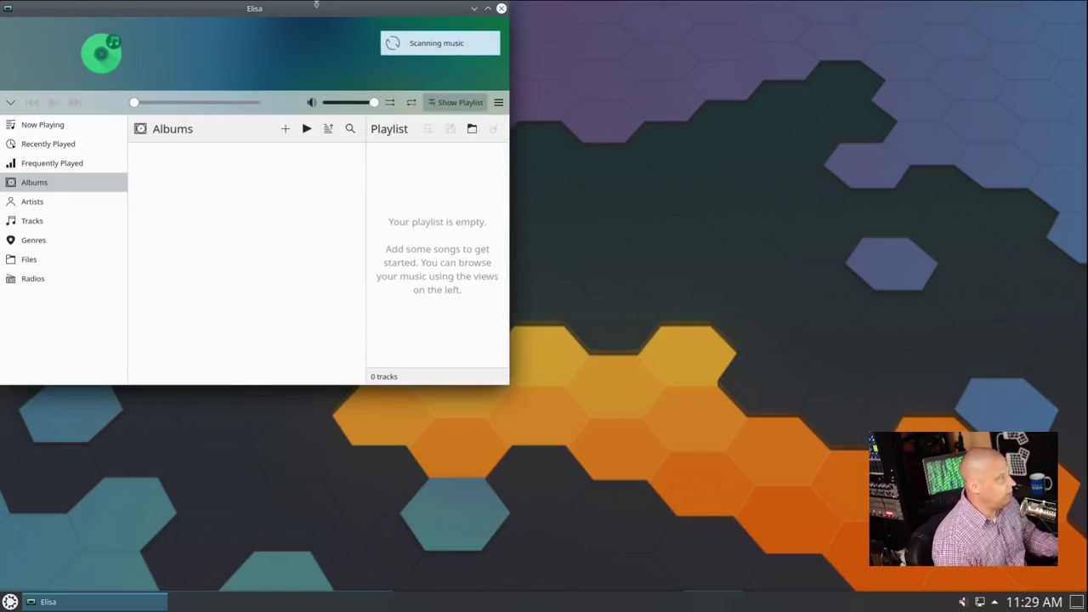
left_click_drag(298, 8, 454, 68)
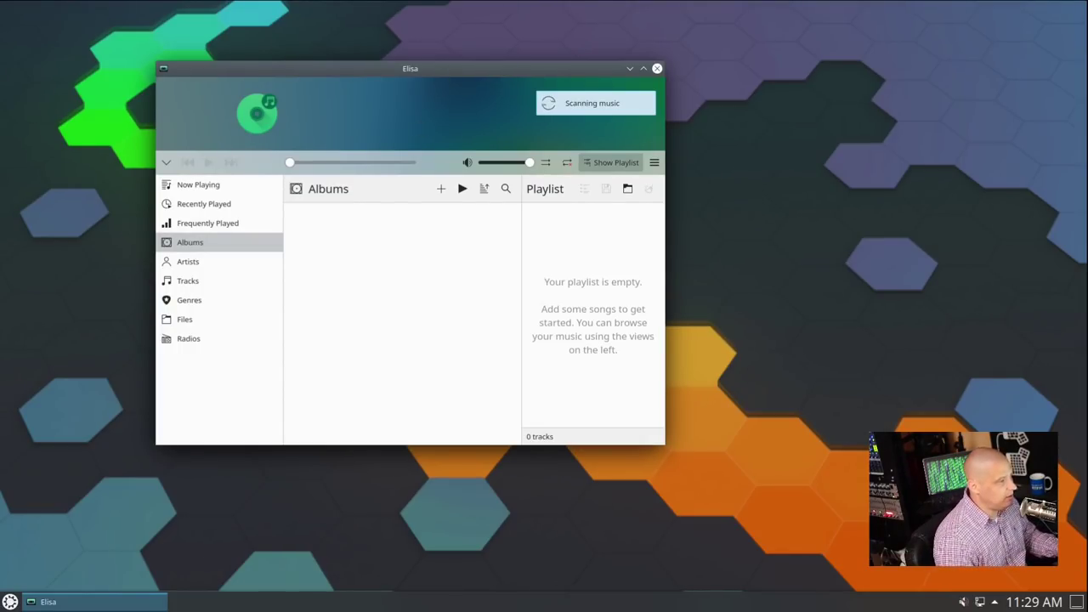
Step: Quit Elisa with Ctrl+Q and dismiss the desktop search bar
key("ctrl+q")
key("alt+space")
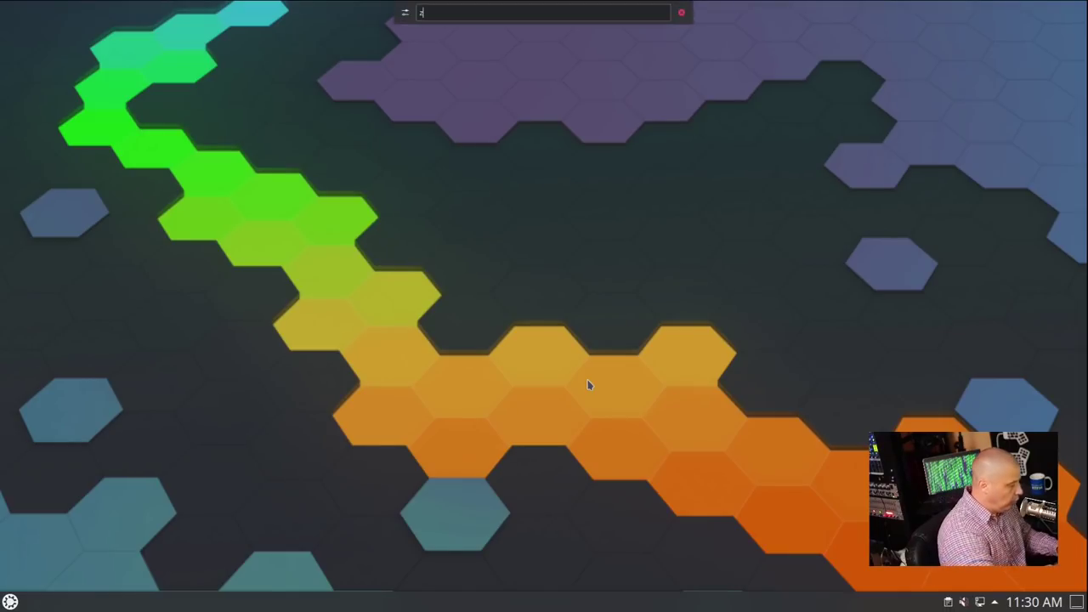
type("zt")
key("Escape")
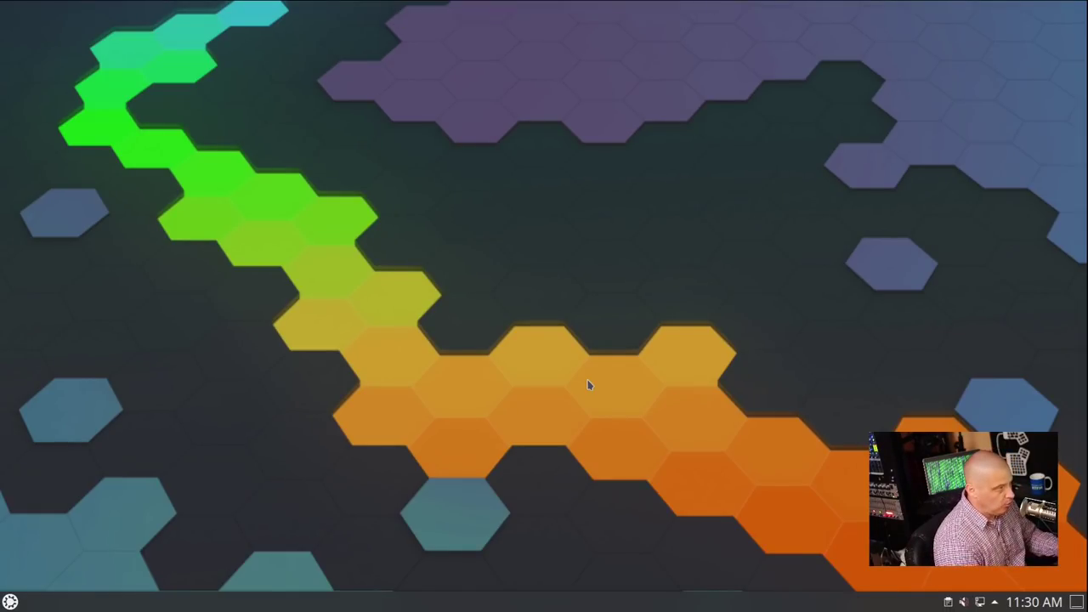
Step: Open Konsole with enlarged text, resize it to about 765x450, and check kernel 5.8.0-25-generic
key("ctrl+alt+t")
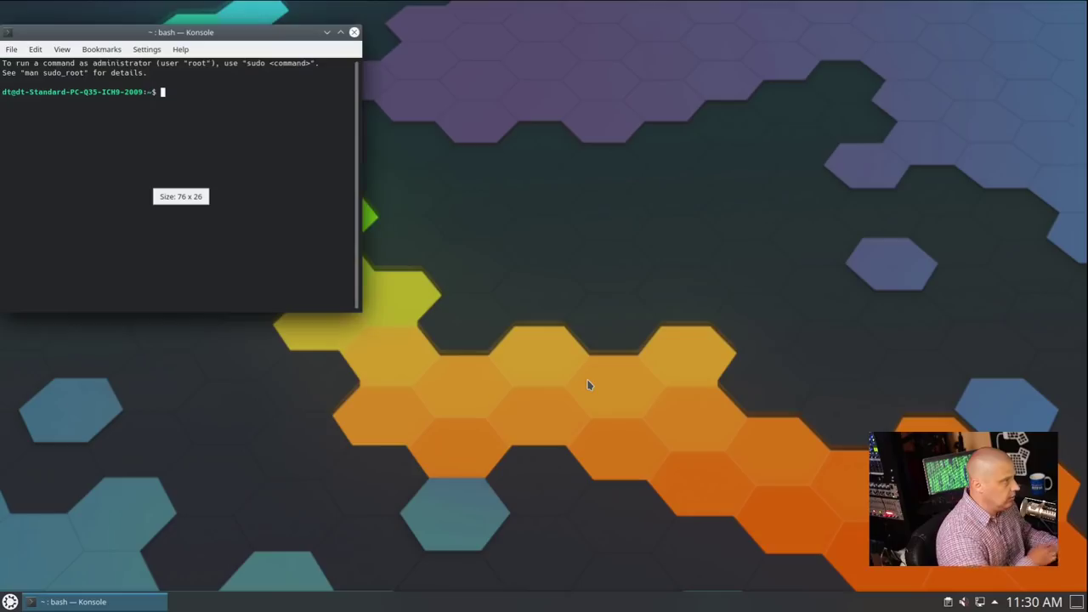
key("ctrl+plus")
key("ctrl+plus")
key("ctrl+plus")
key("ctrl+plus")
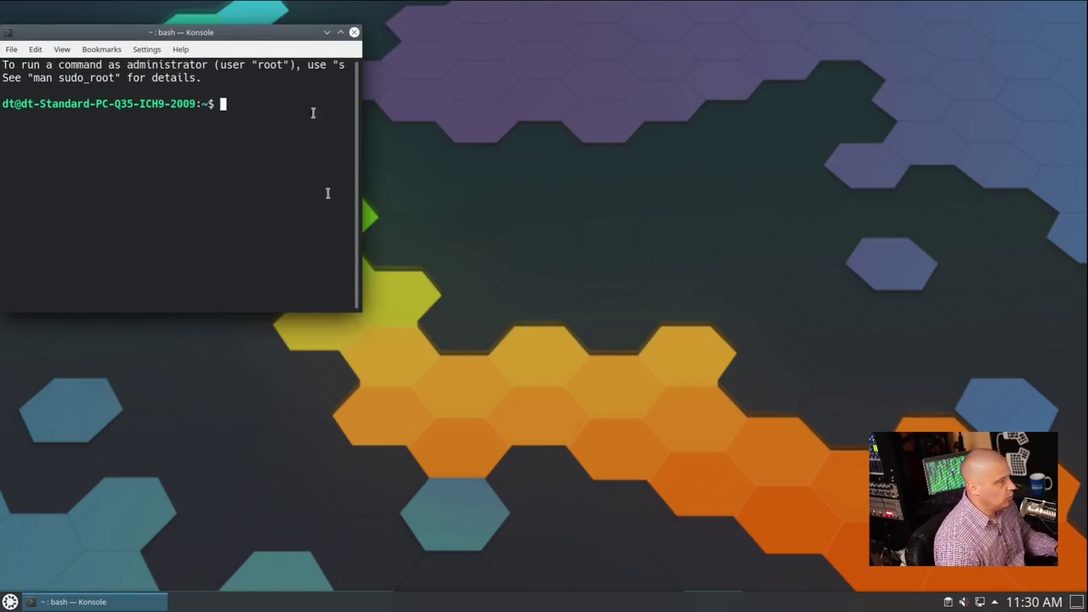
left_click_drag(295, 36, 458, 81)
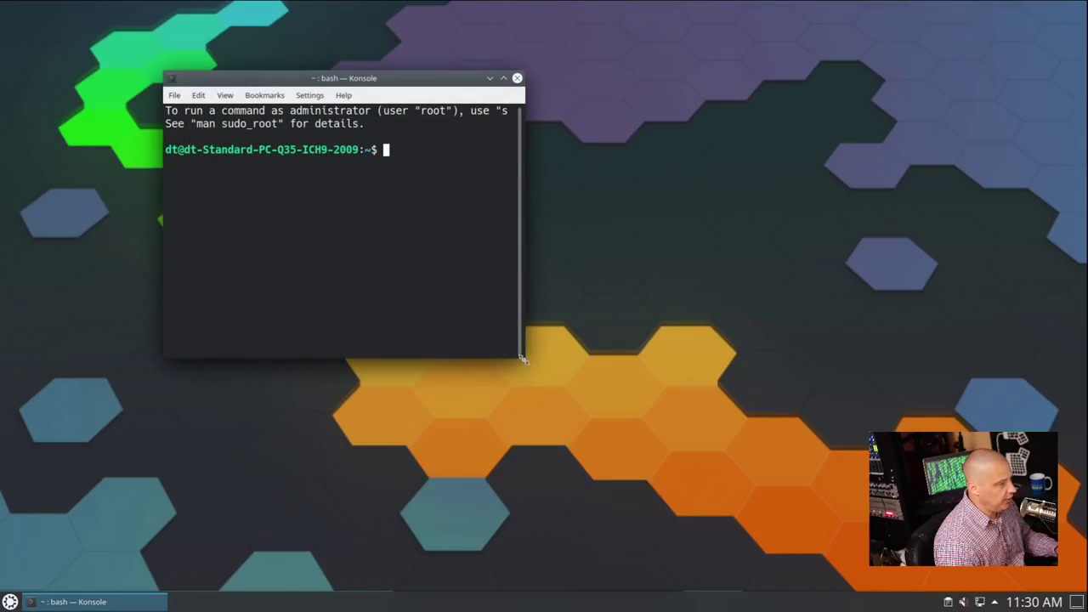
left_click_drag(525, 357, 813, 455)
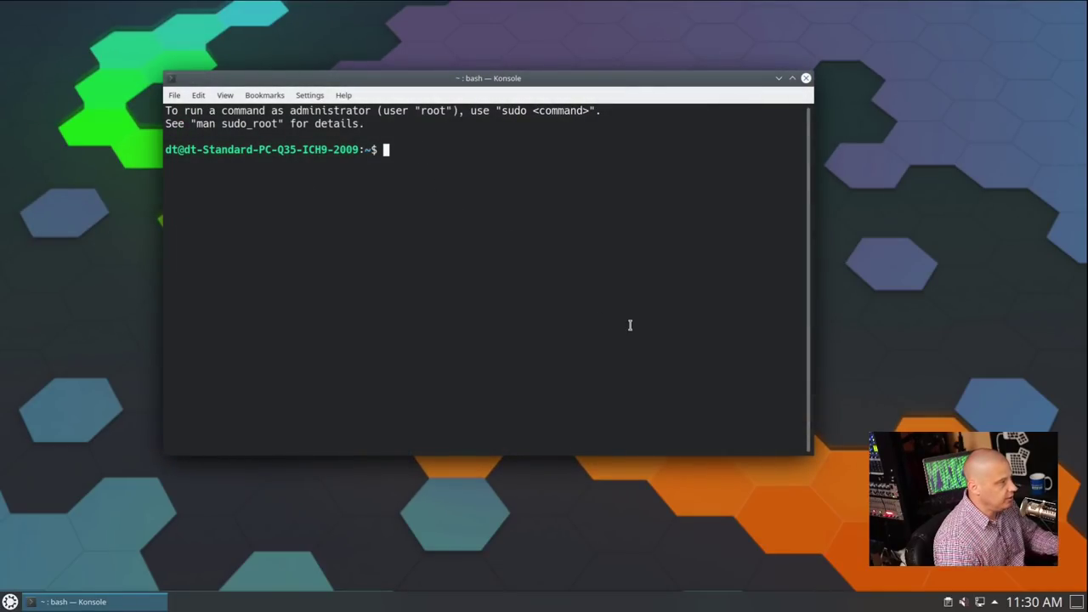
type("uname -r")
key("Return")
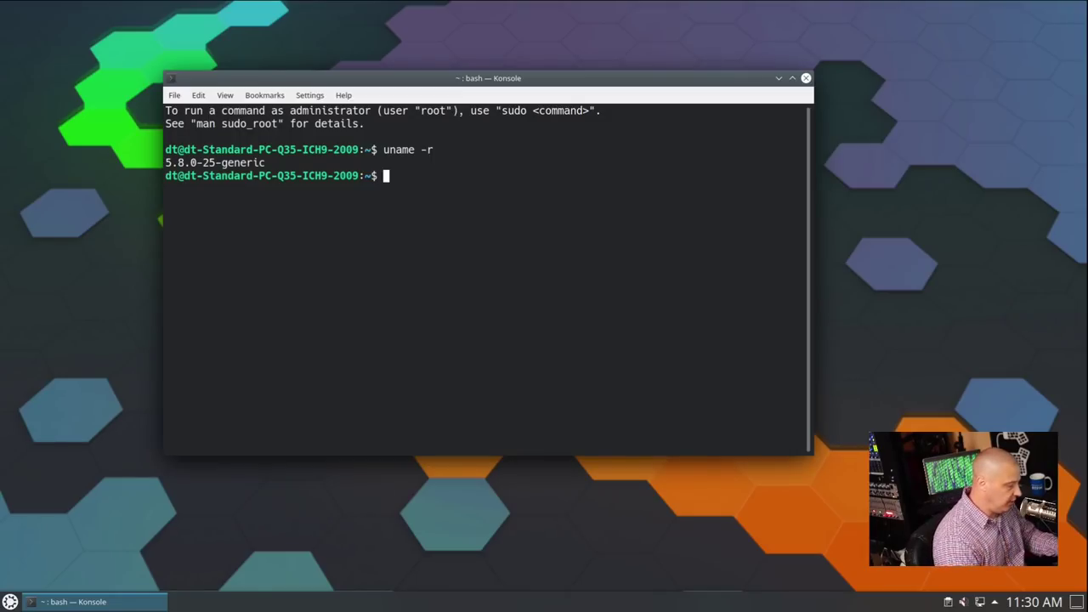
Step: Find htop missing and install it with sudo apt install htop, entering the password
type("htop")
key("Return")
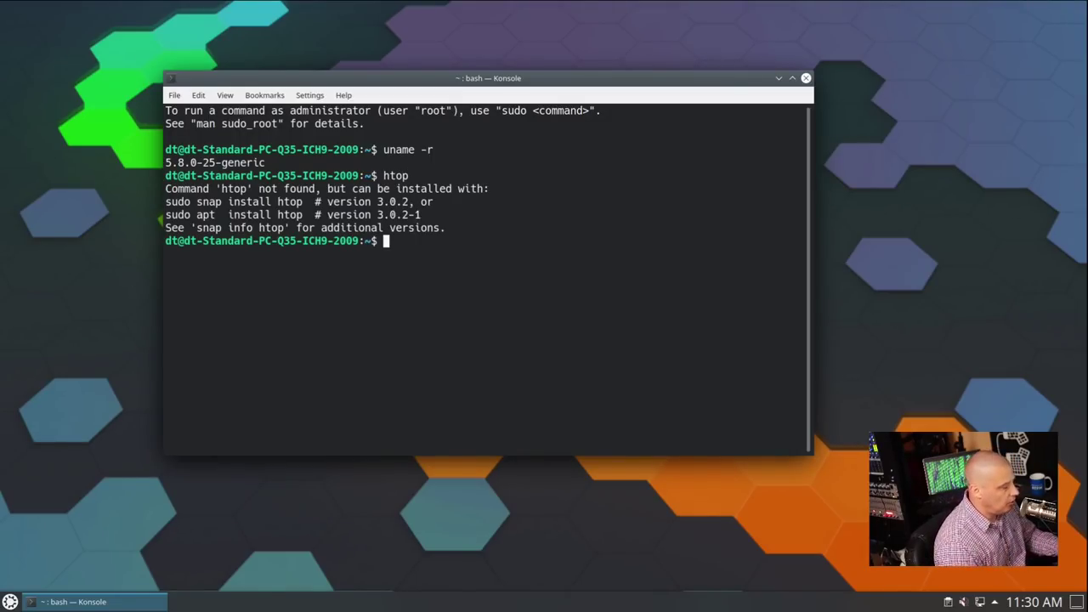
type("sudo apt install htop")
key("Return")
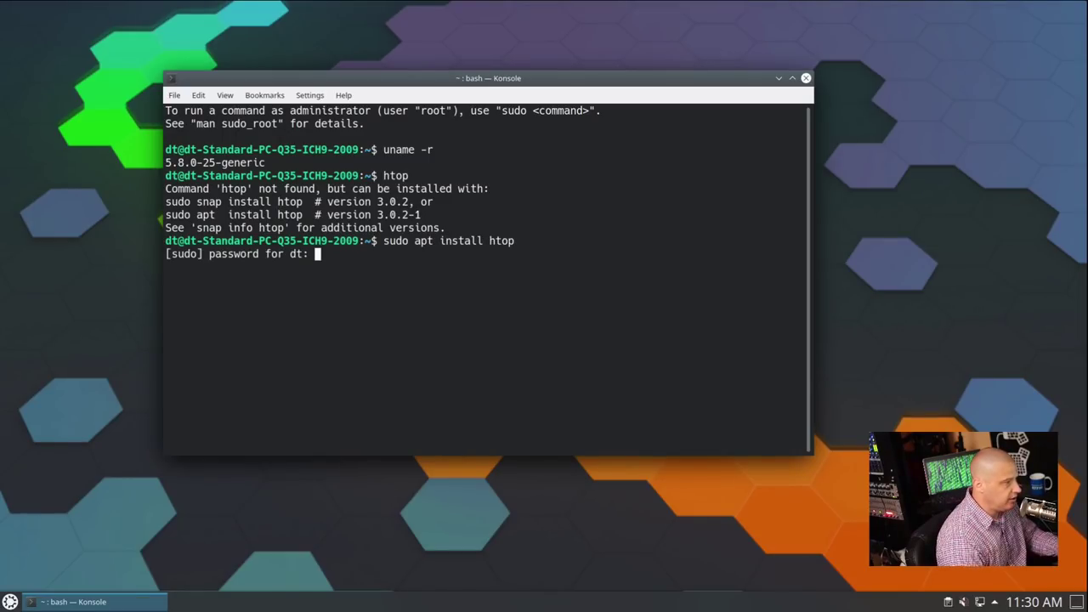
key("Return")
Step: Run htop to see 677M of 3.84G memory used, then close Konsole confirming Close Window
type("htop")
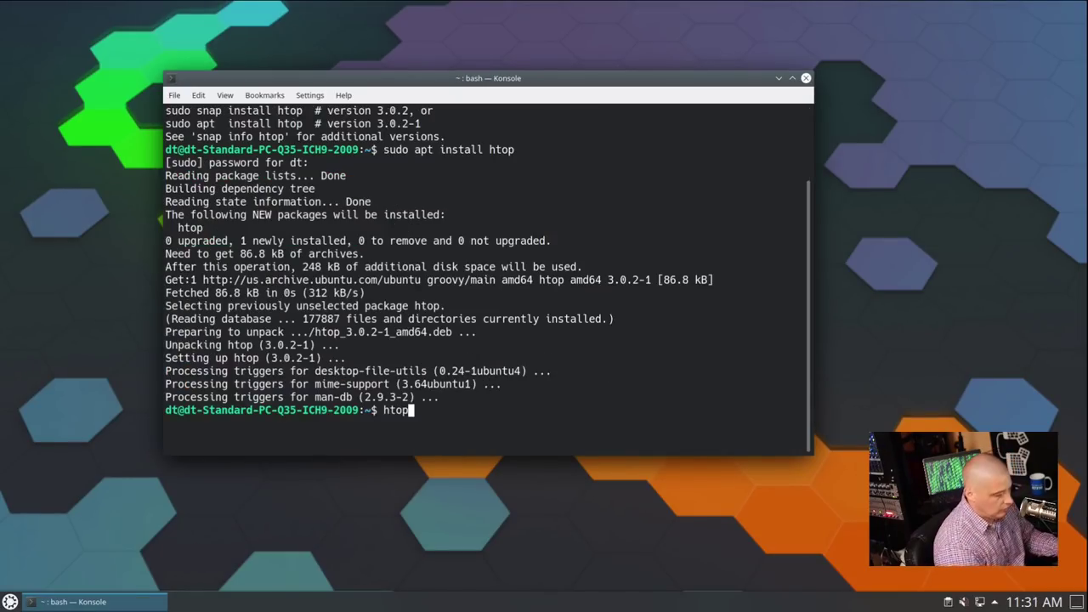
key("Return")
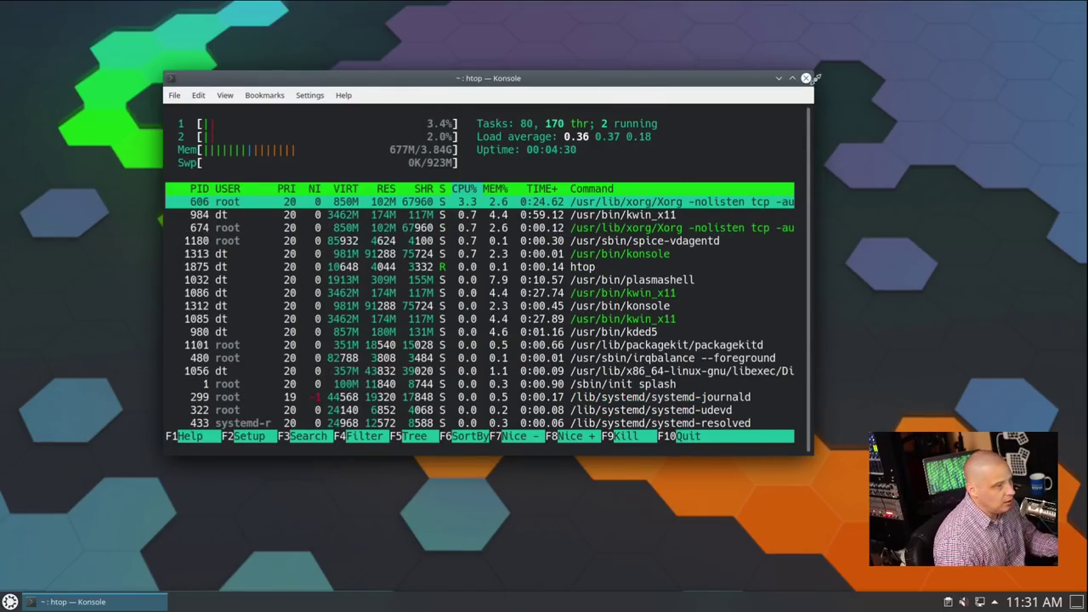
left_click(807, 78)
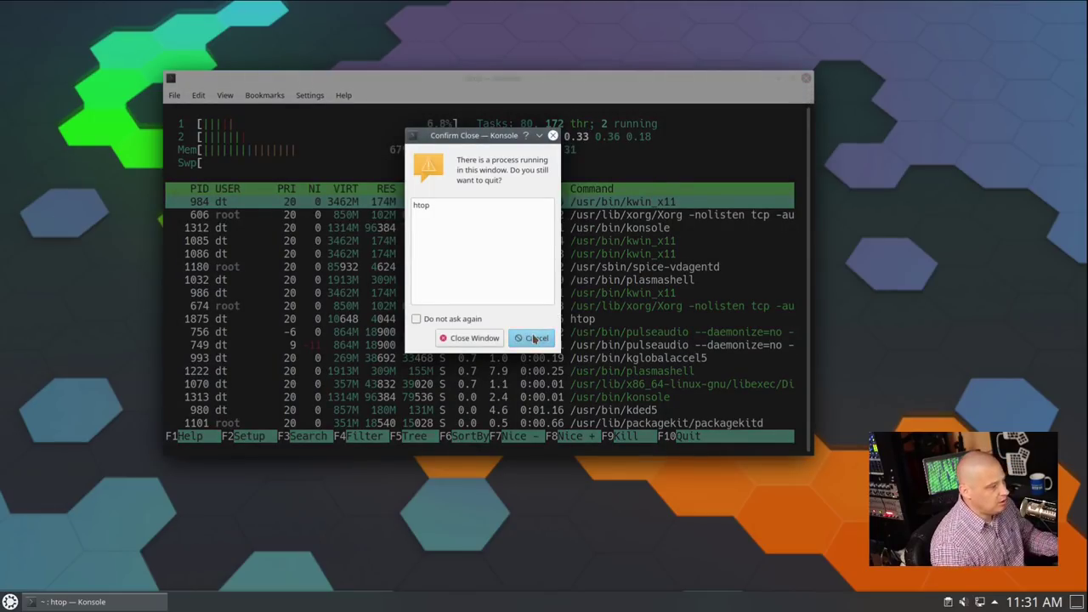
left_click(472, 340)
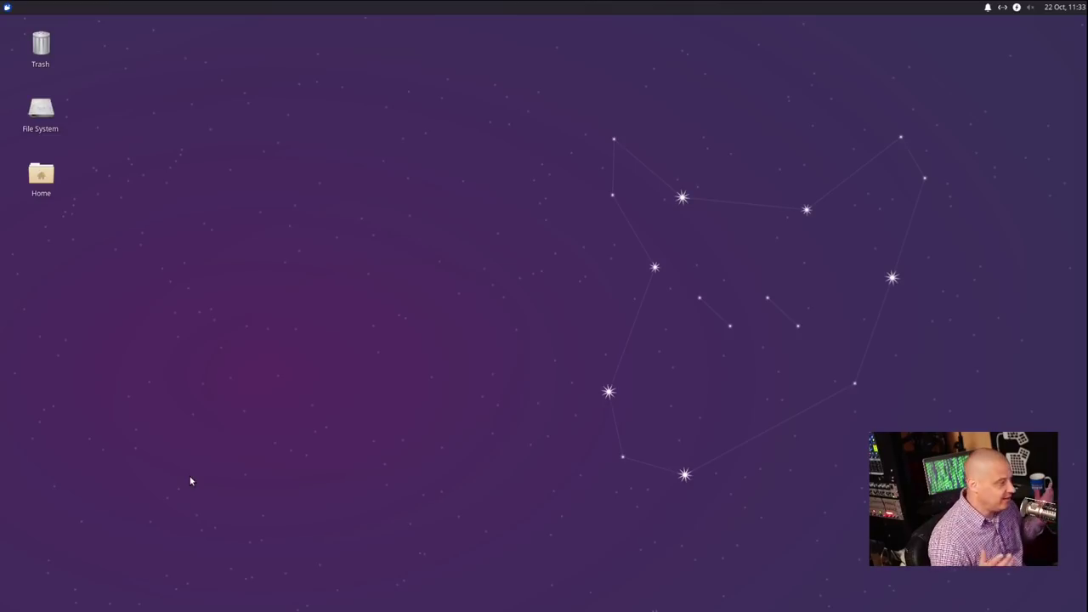
left_click(8, 7)
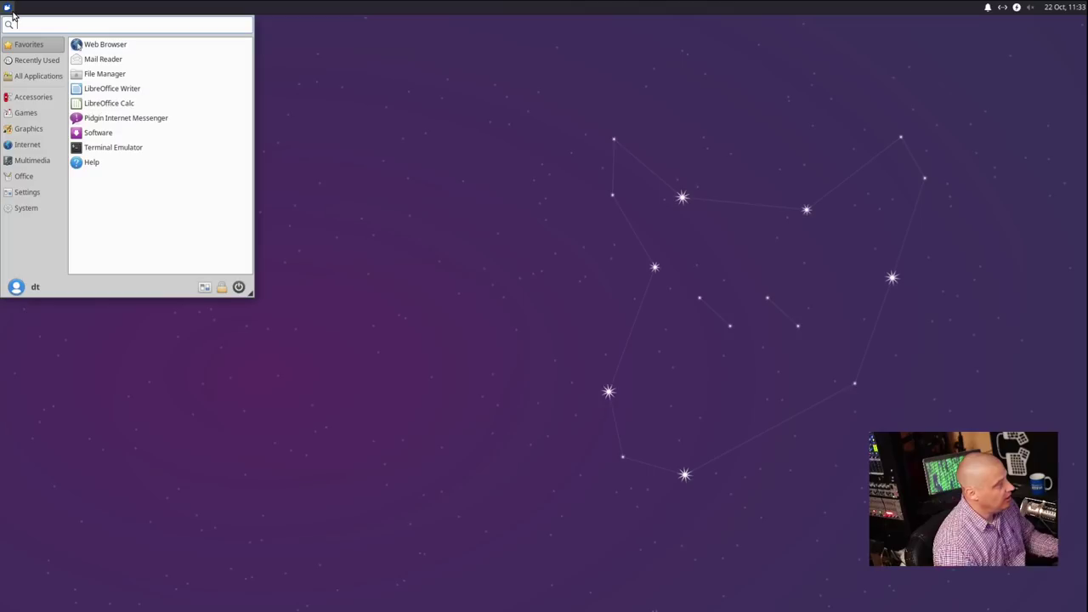
type("about")
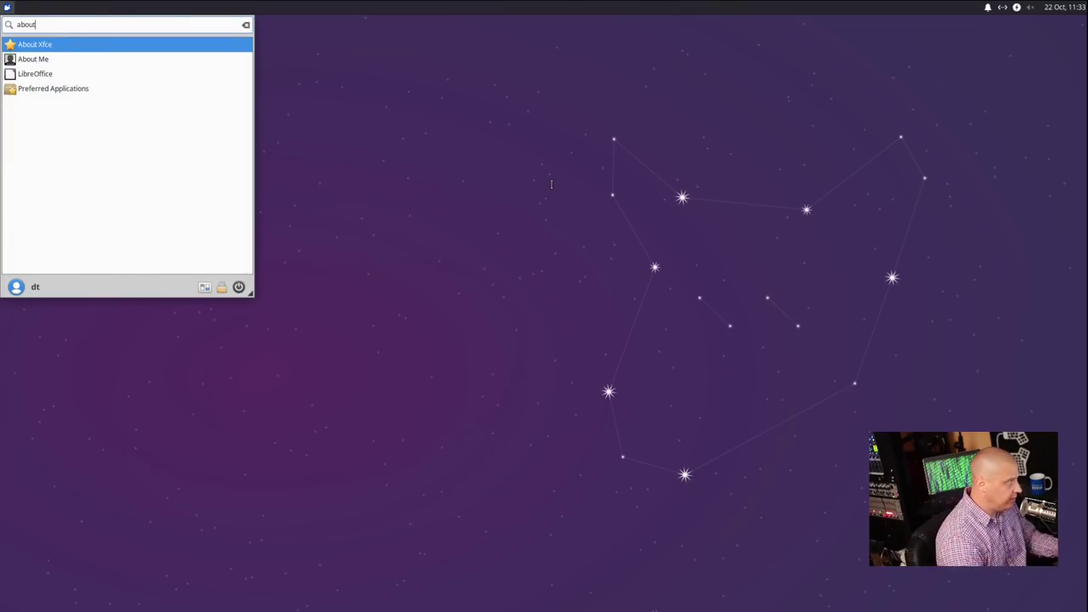
left_click(80, 44)
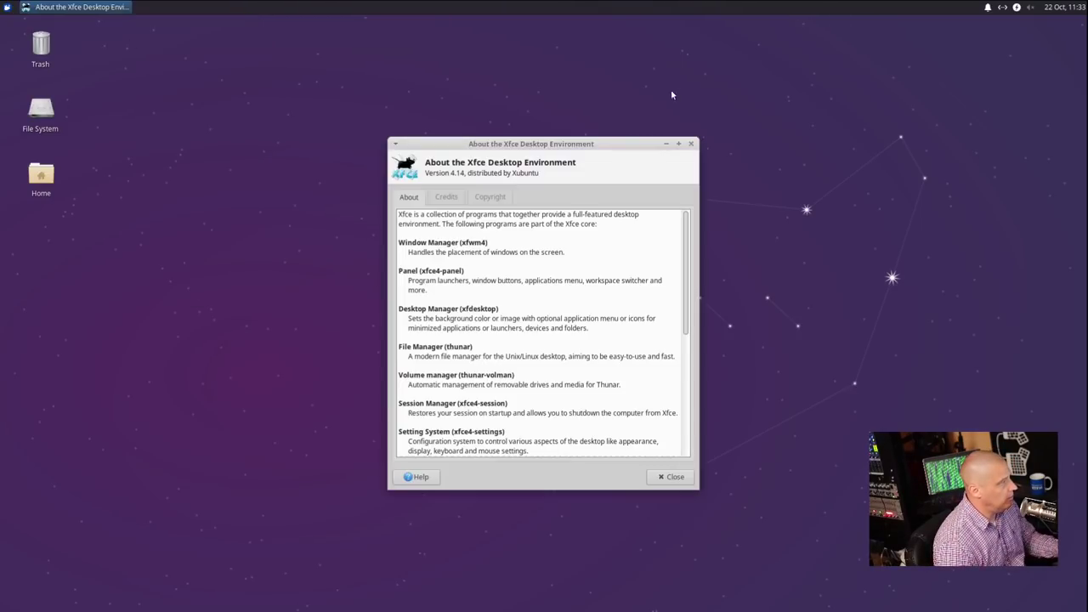
left_click_drag(559, 146, 557, 130)
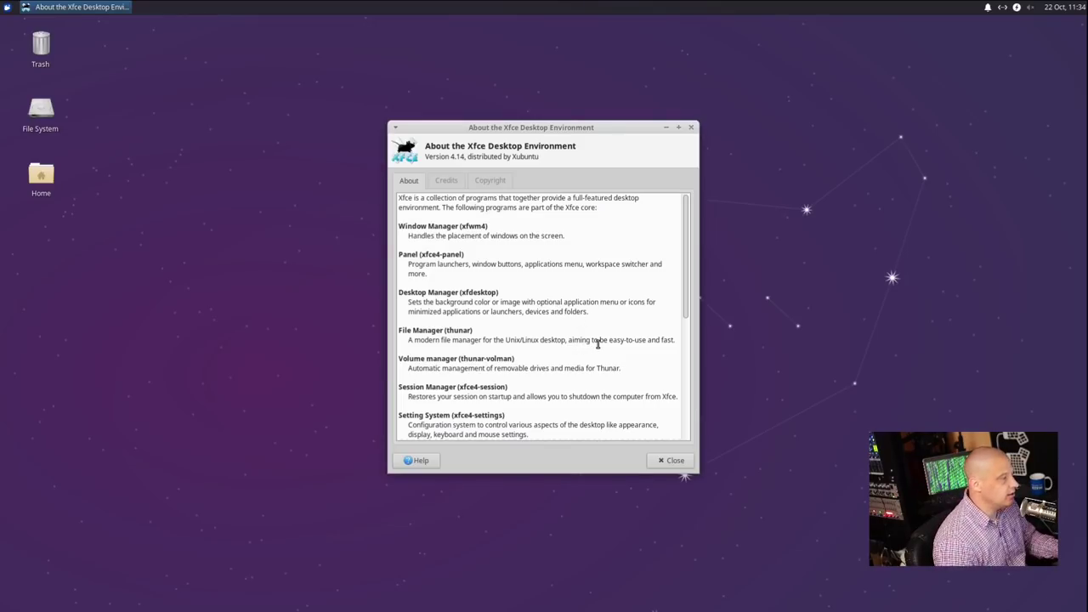
scroll(598, 343, "down", 2)
scroll(597, 343, "down", 4)
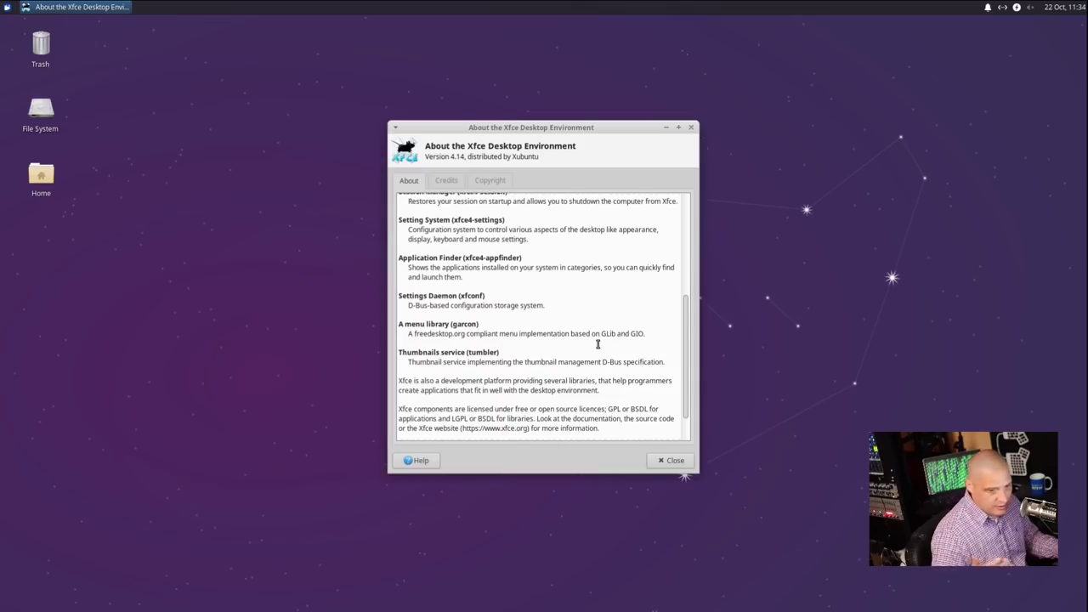
Step: Close the About Xfce window and browse the Whisker menu's Accessories, Games and Graphics categories
scroll(604, 344, "down", 1)
key("Escape")
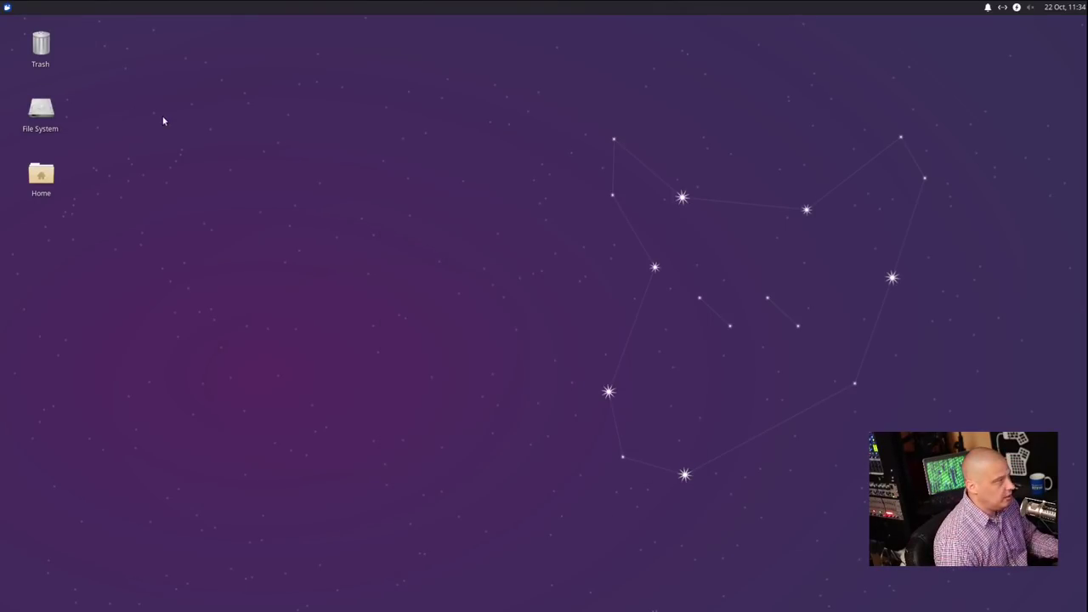
left_click(7, 7)
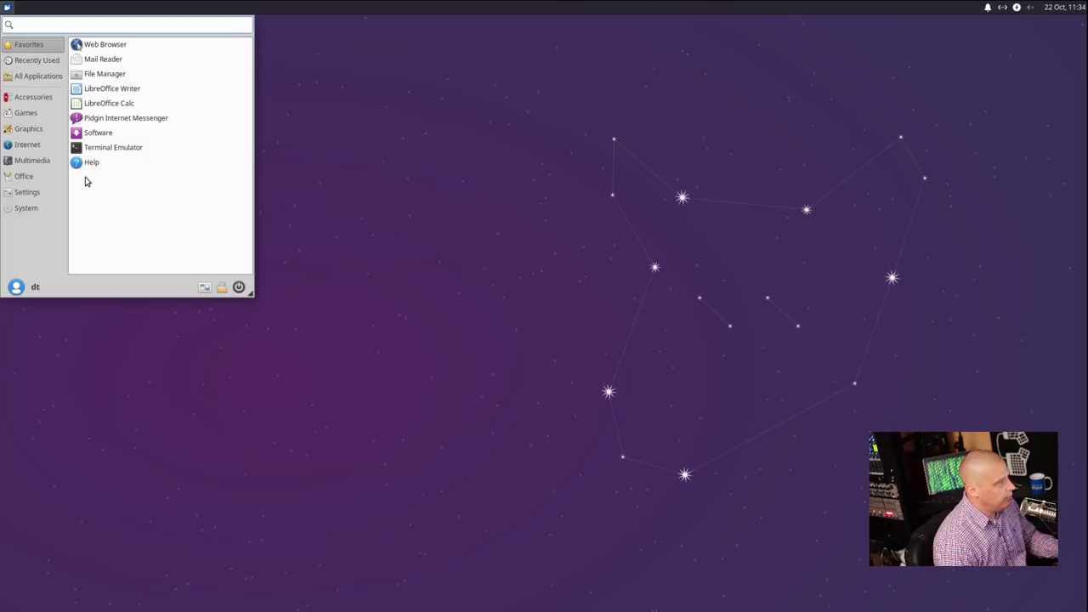
left_click(41, 99)
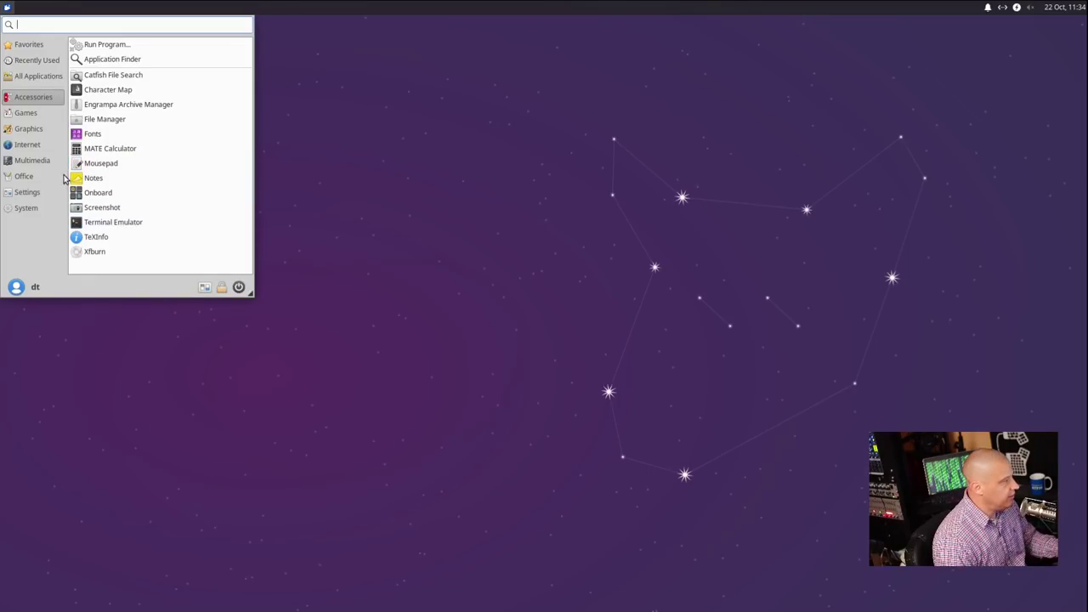
left_click(47, 116)
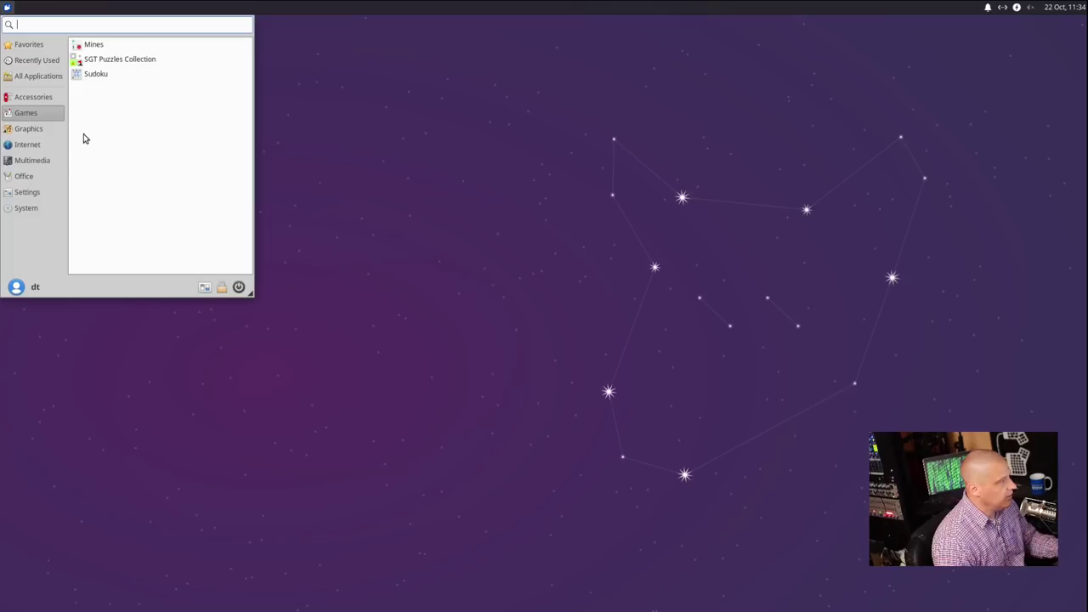
left_click(34, 131)
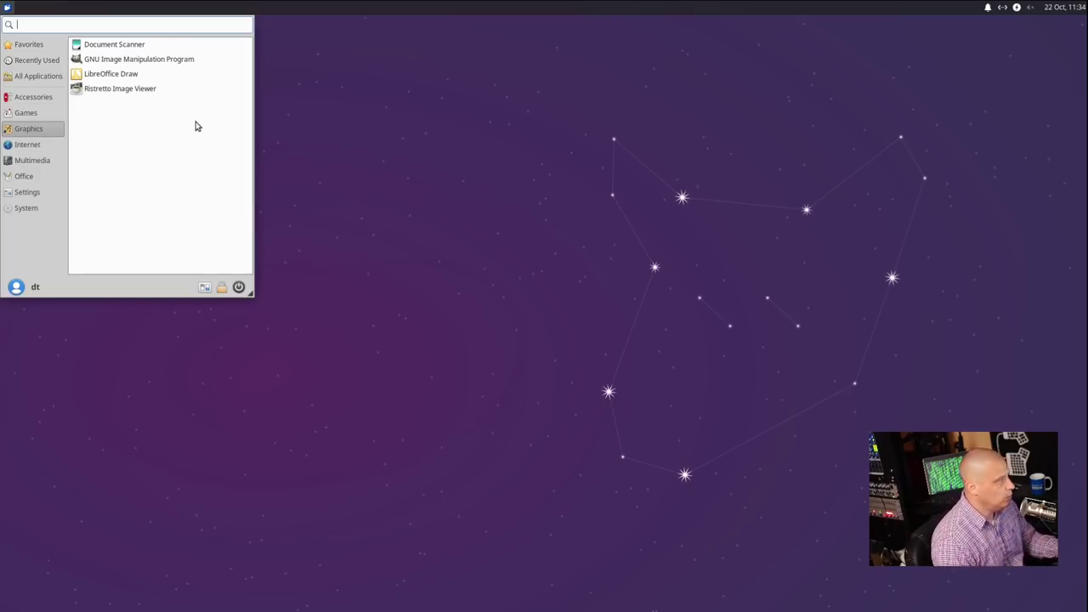
Step: Launch GIMP, check its version 2.10.18 under Help > About, then quit GIMP
left_click(182, 62)
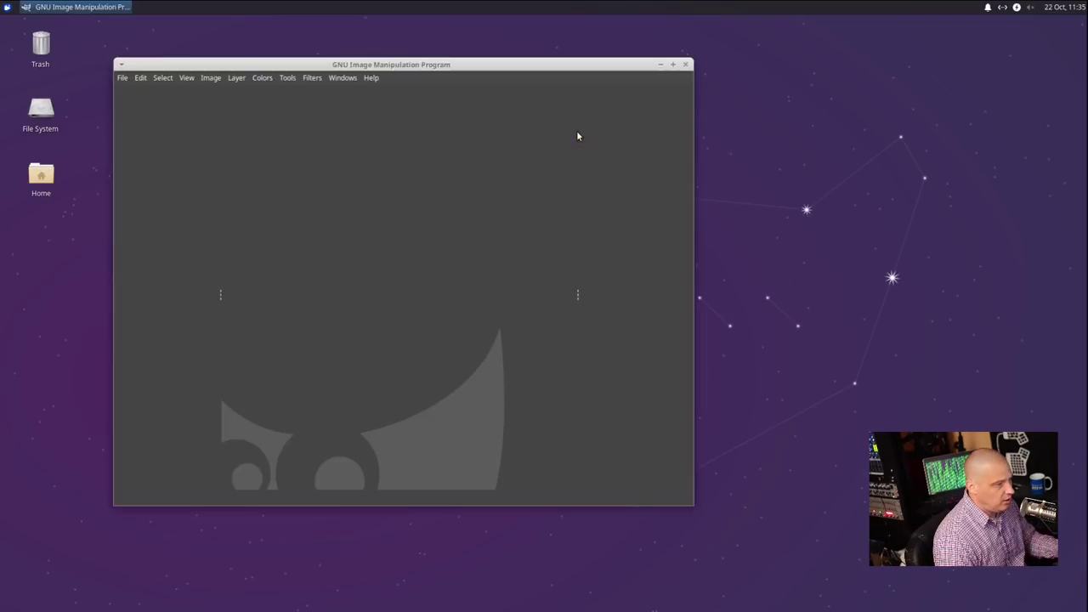
left_click(371, 77)
mouse_move(405, 253)
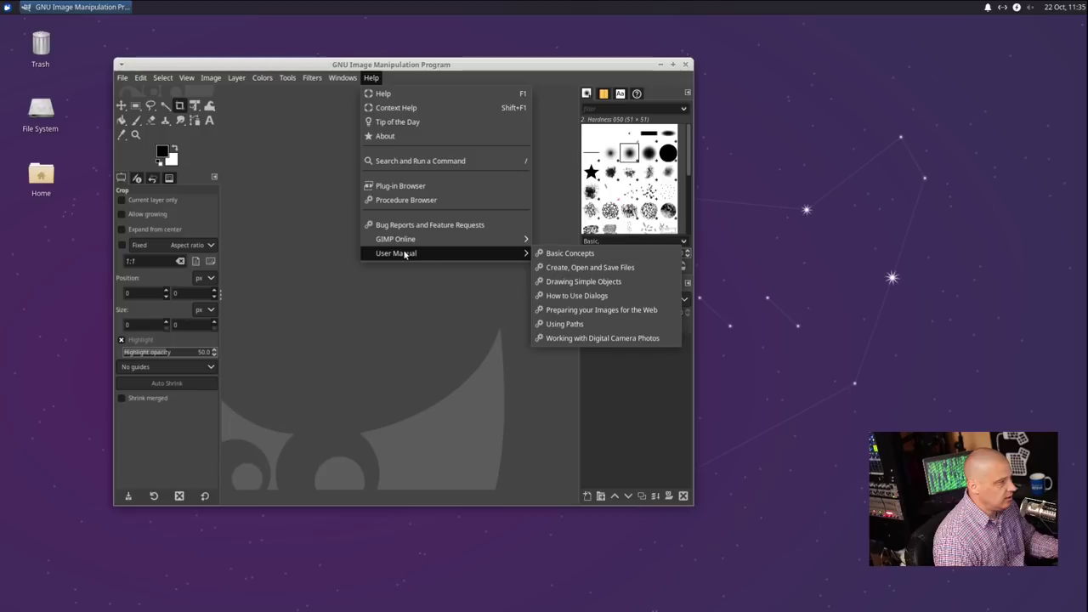
left_click(396, 137)
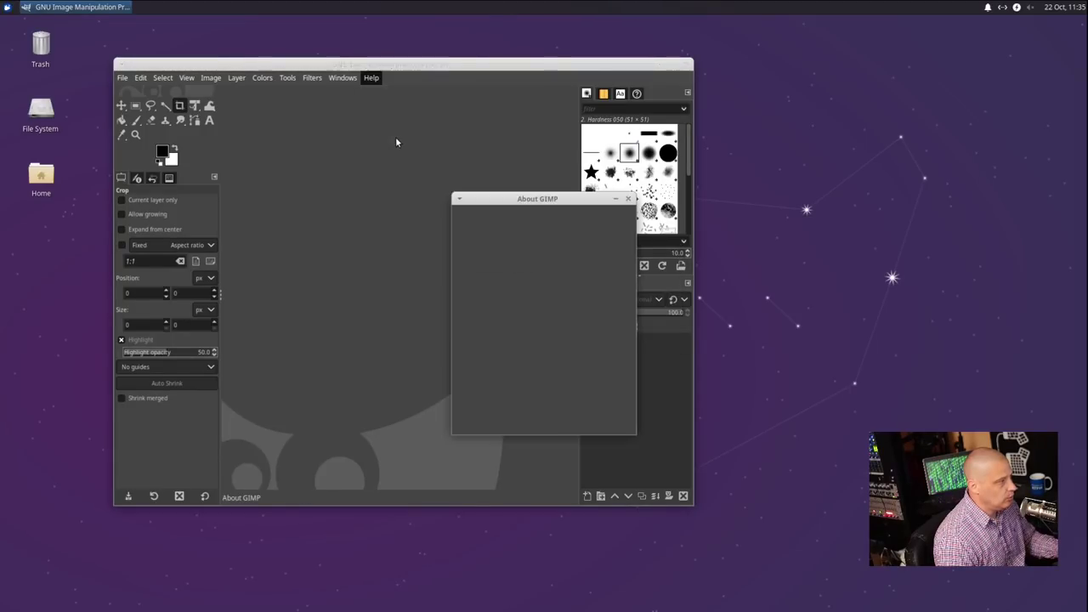
left_click(629, 199)
left_click(685, 65)
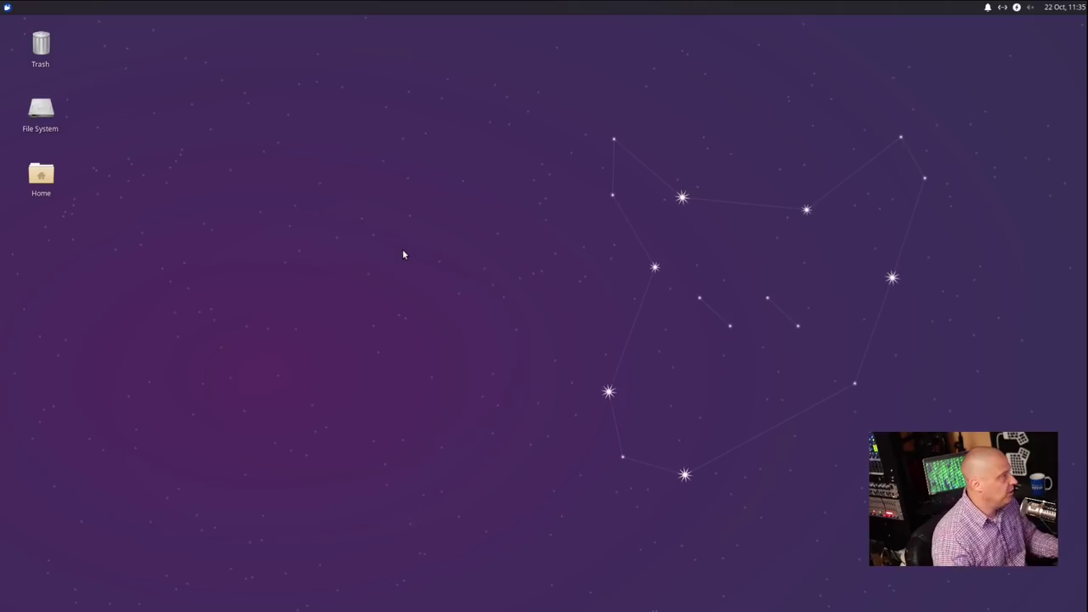
left_click(7, 6)
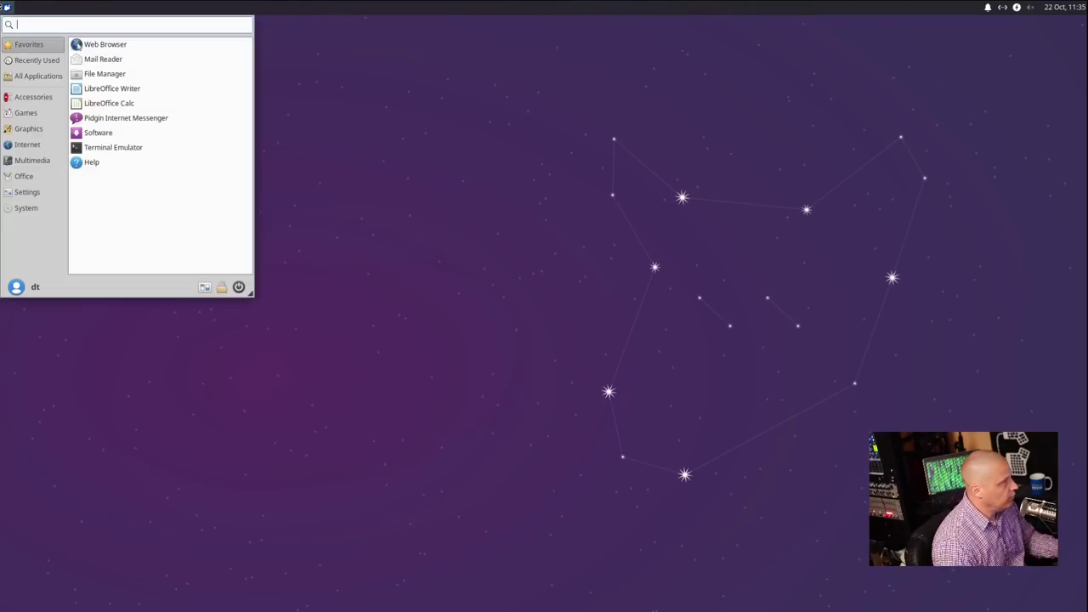
left_click(27, 144)
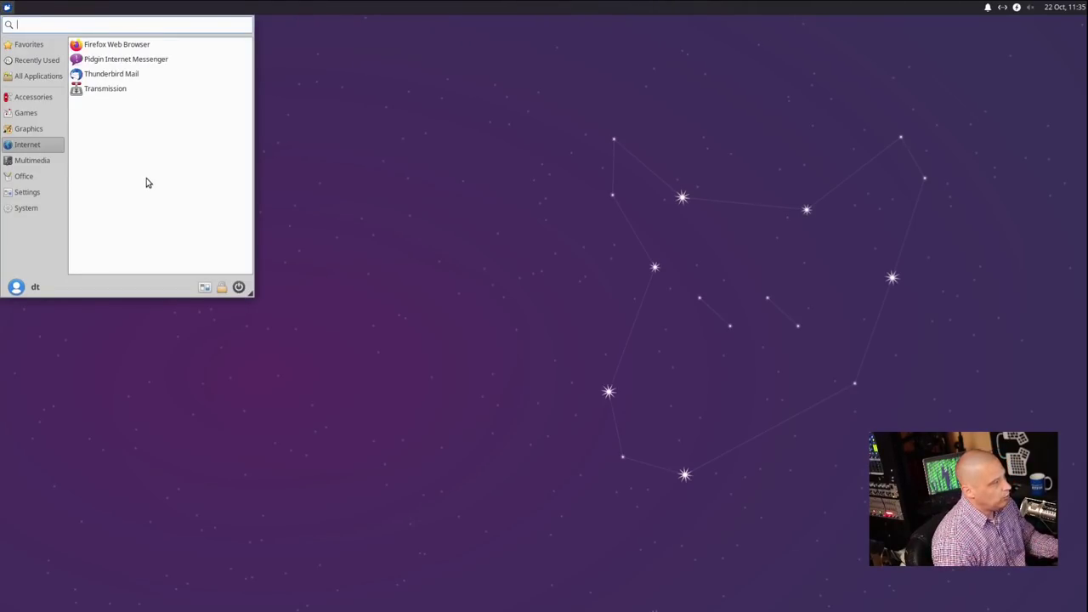
left_click(38, 161)
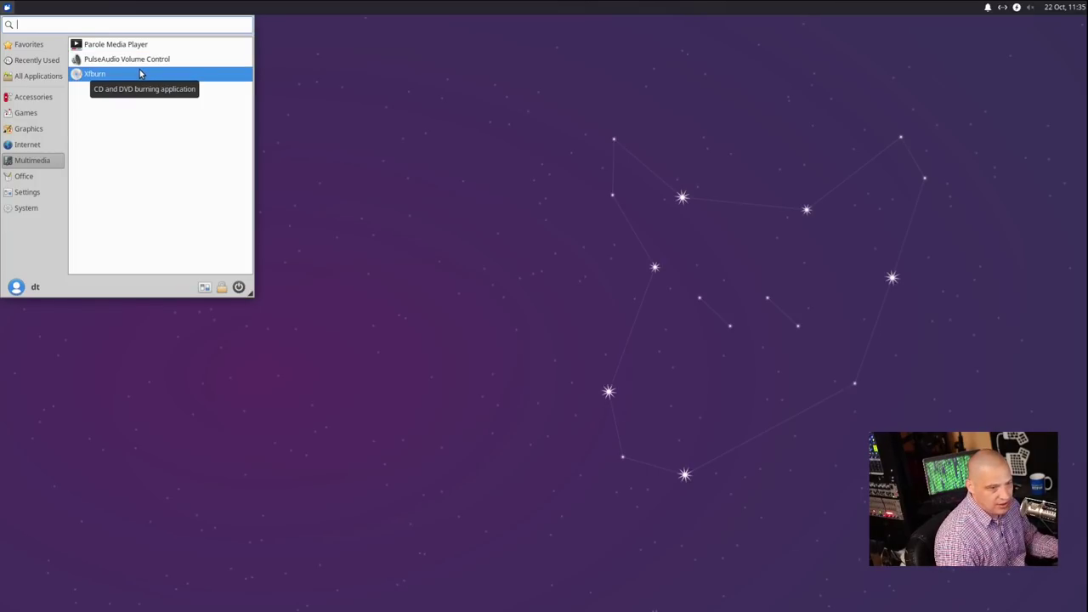
left_click(26, 176)
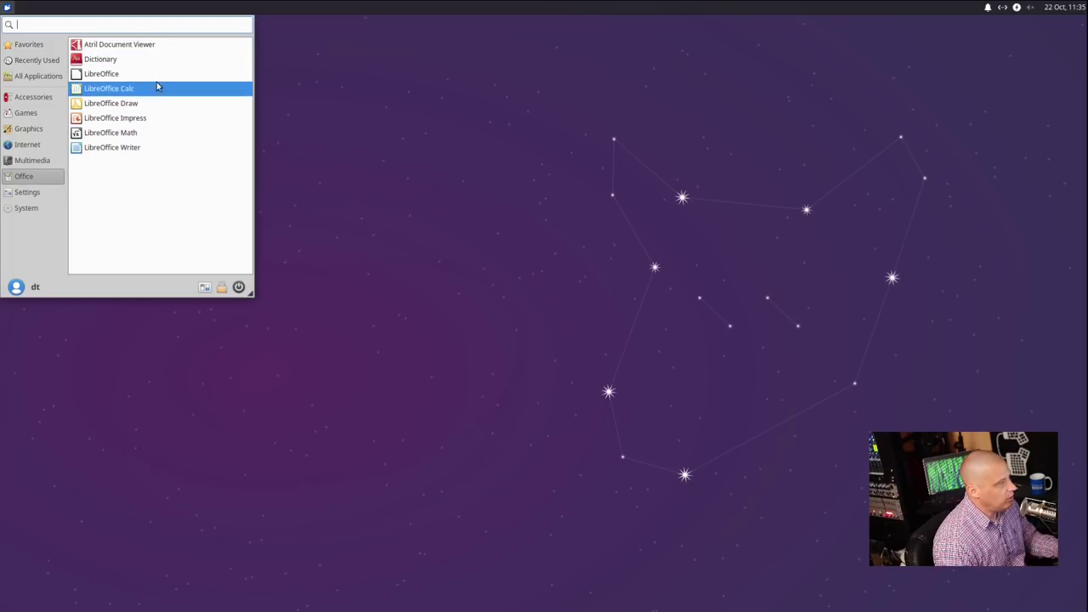
left_click(605, 416)
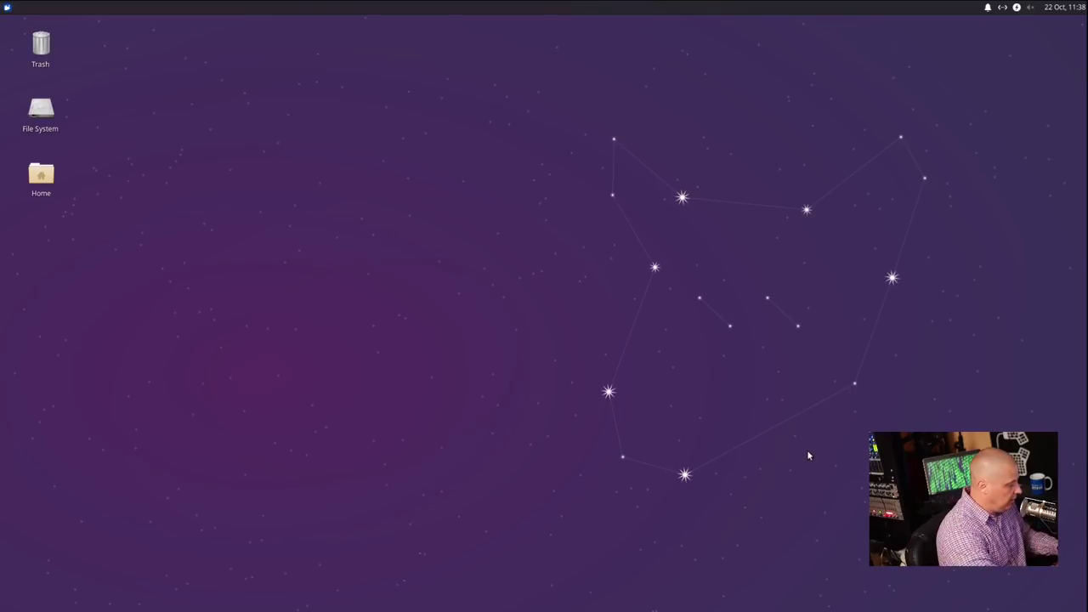
key("ctrl+alt+t")
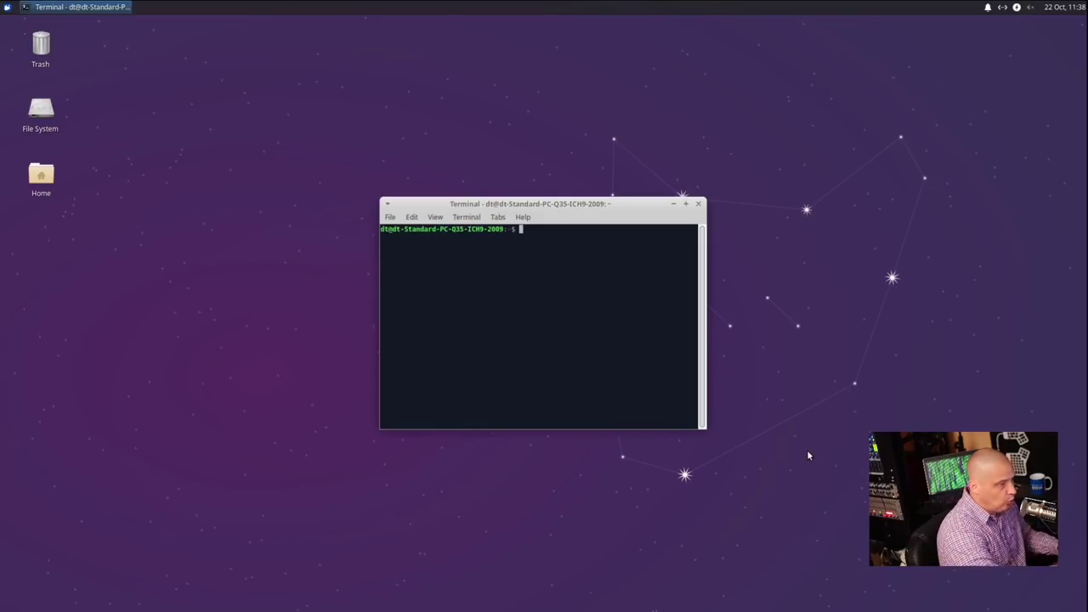
key("ctrl+plus")
key("ctrl+plus")
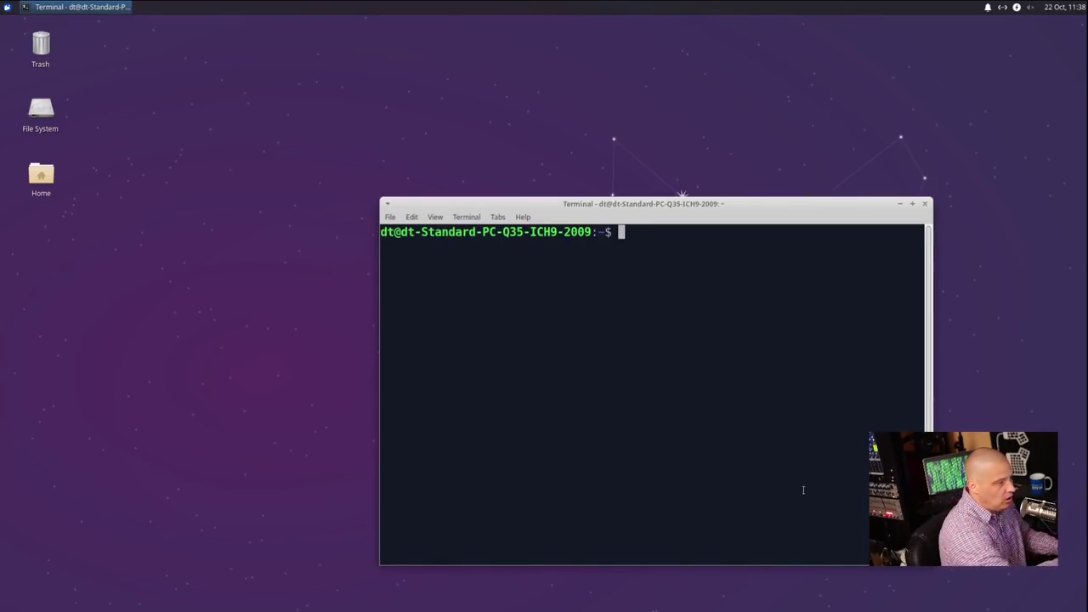
left_click_drag(707, 205, 583, 121)
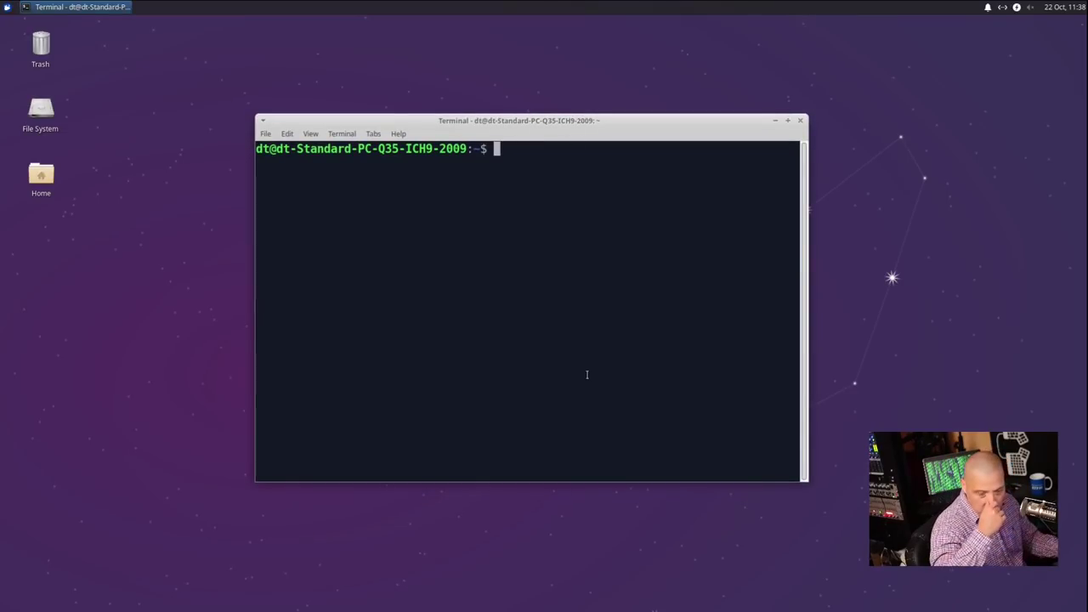
type("htop")
key("Return")
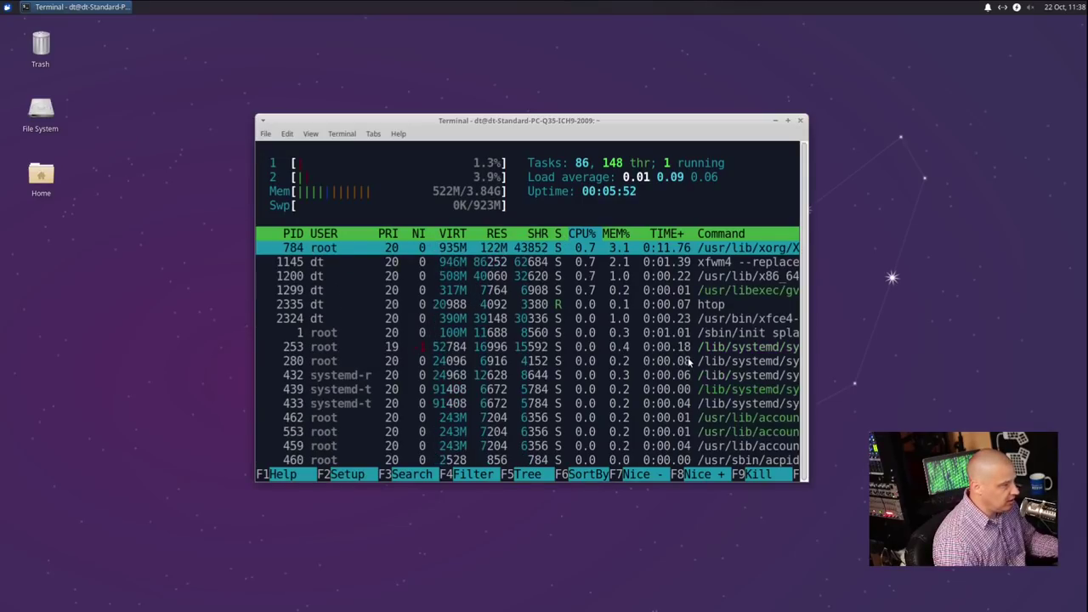
key("q")
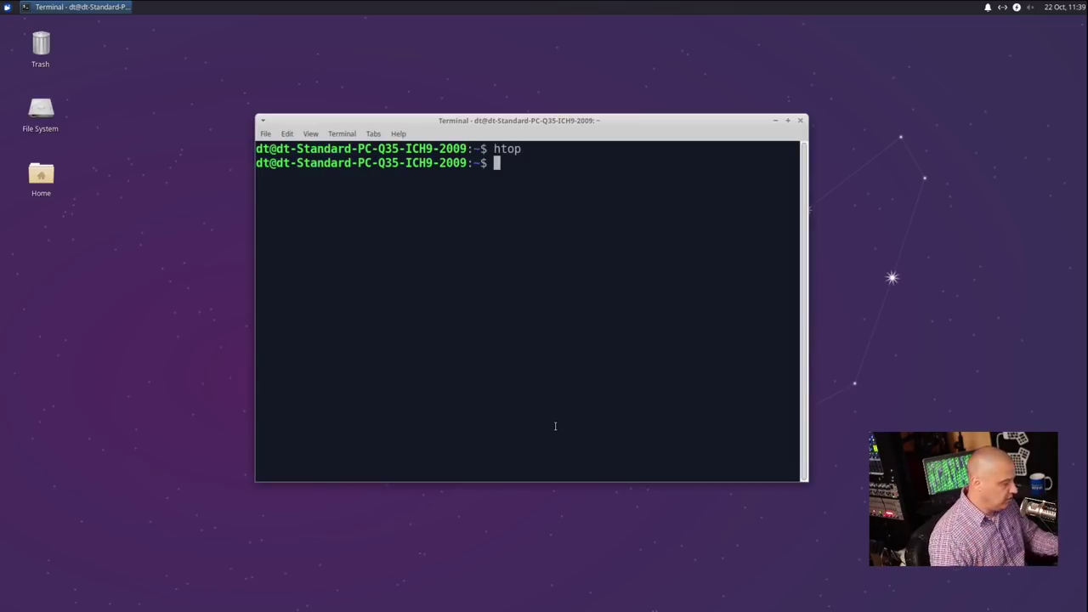
type("vim")
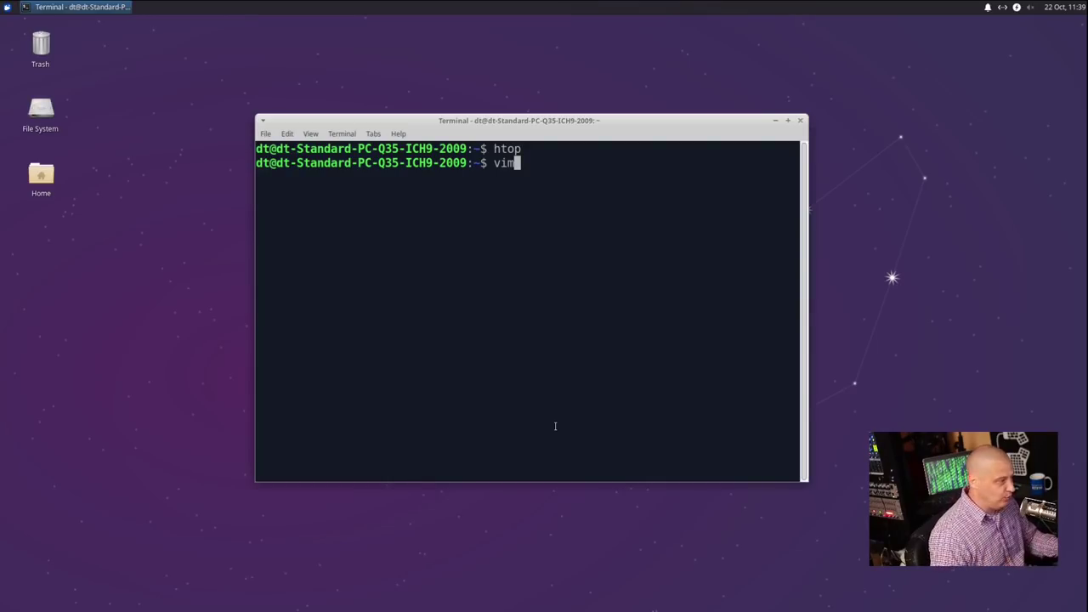
key("Return")
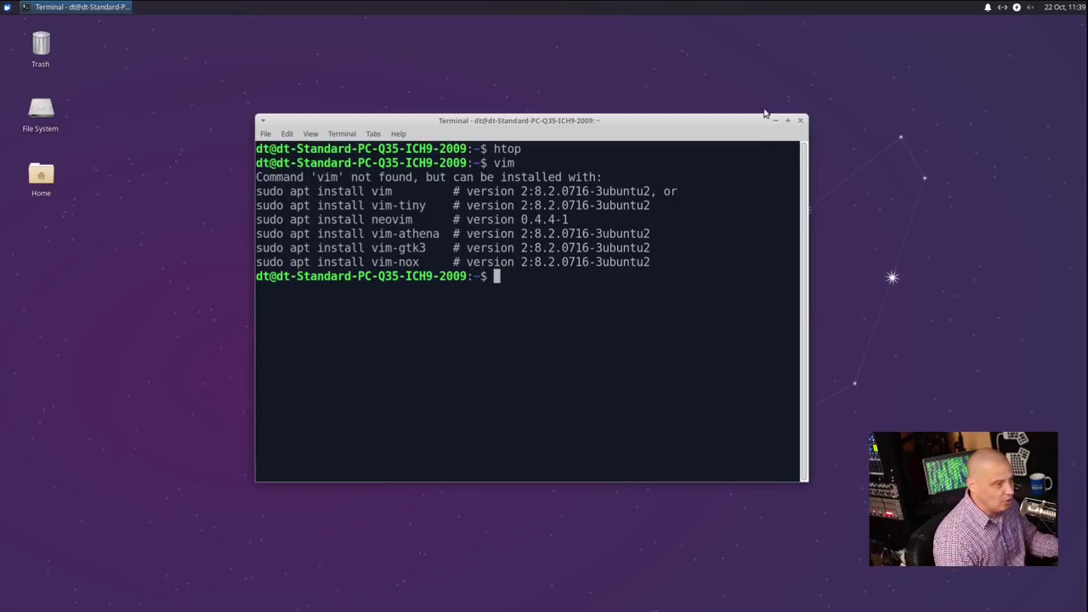
left_click(800, 122)
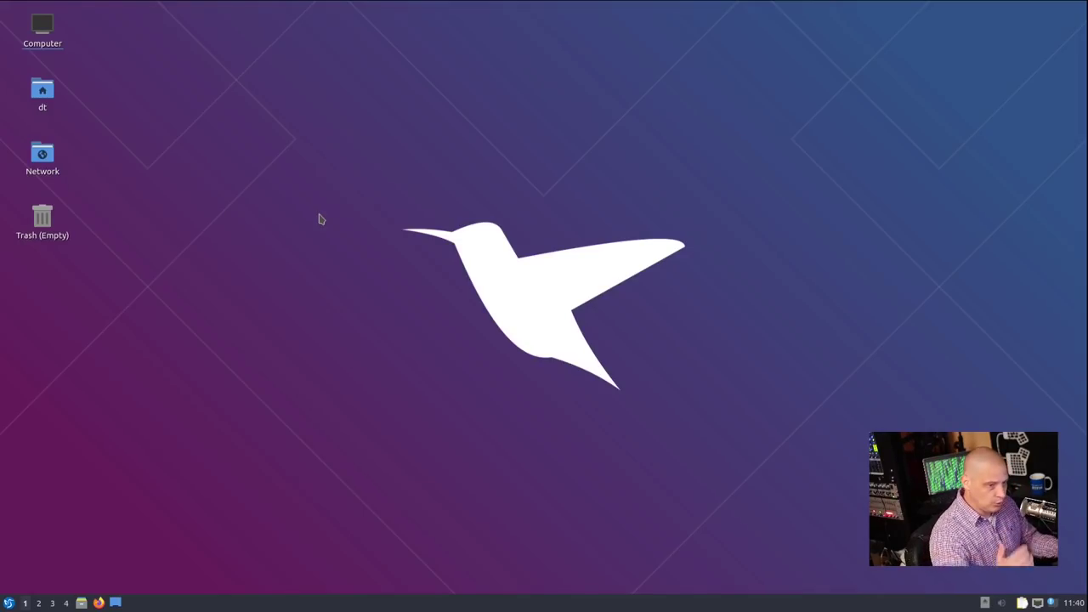
Step: Search the LXQt menu for 'about', view the About LXQt version 0.15.0, and close it
left_click(8, 602)
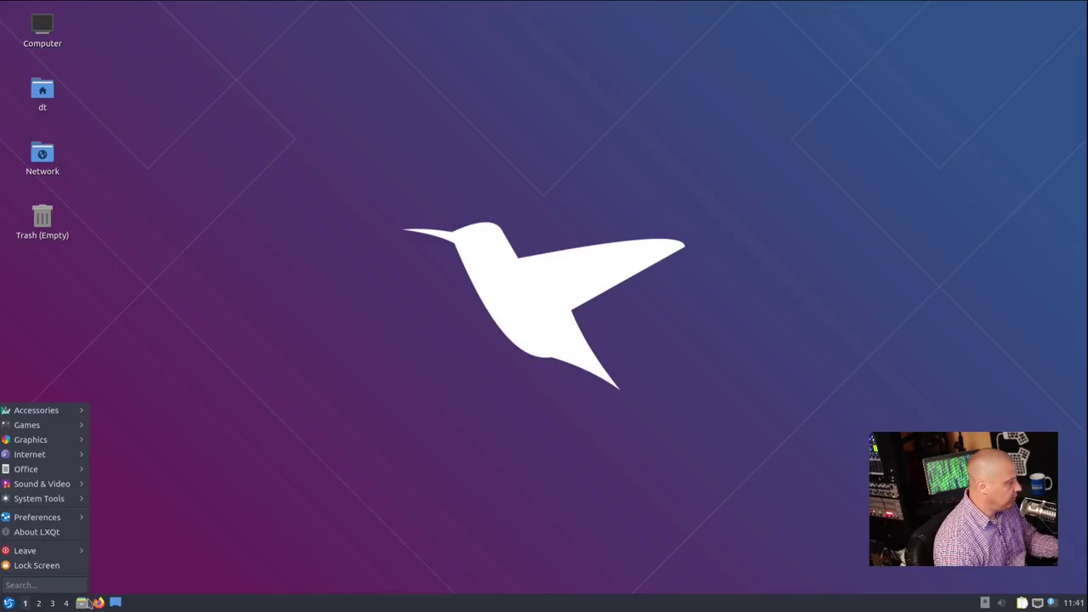
type("about")
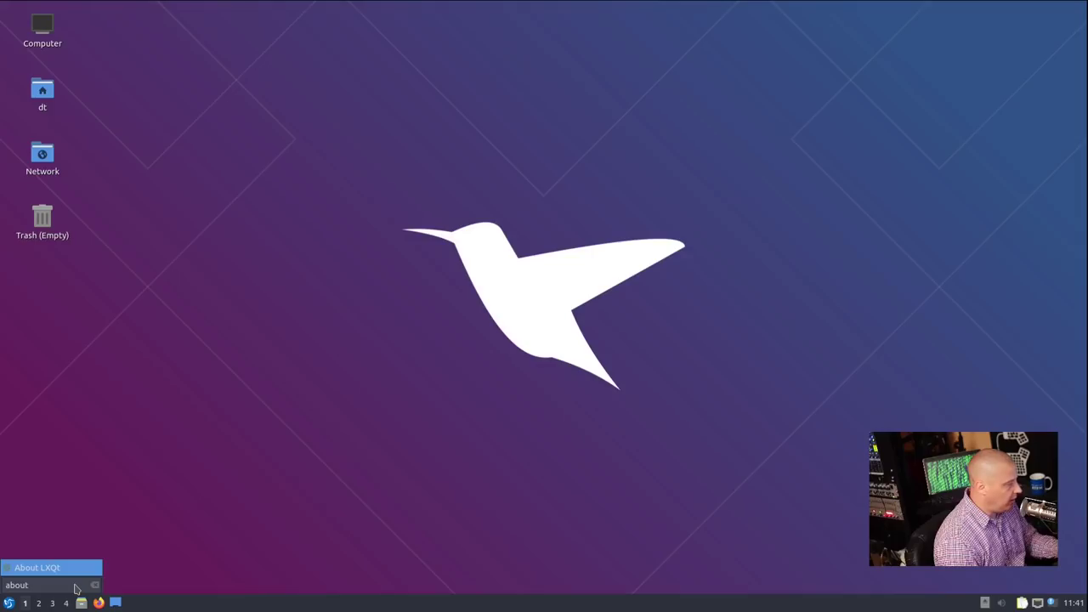
key("Return")
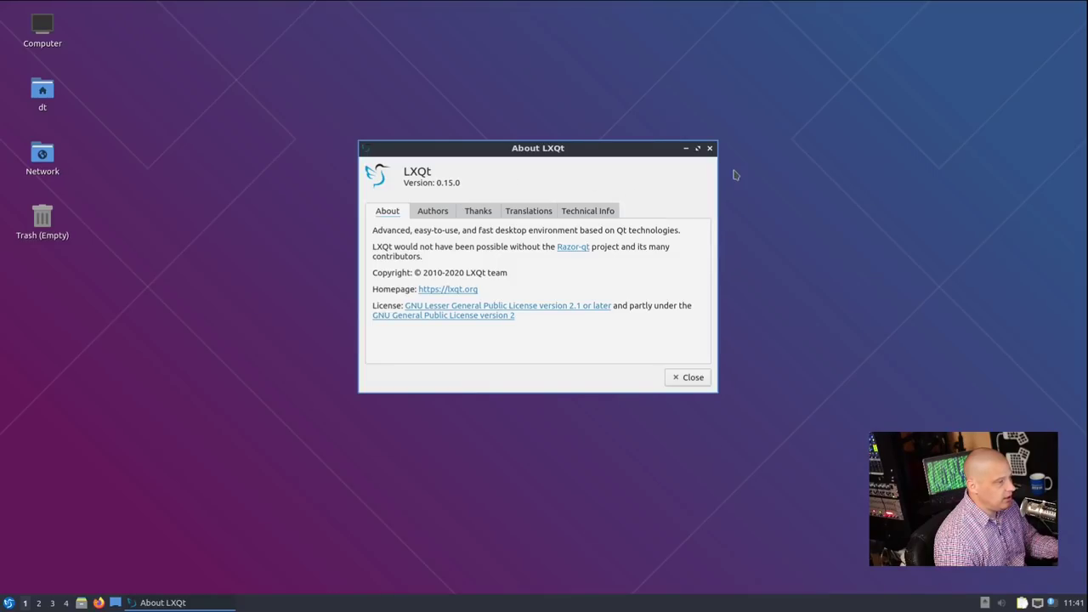
left_click(710, 150)
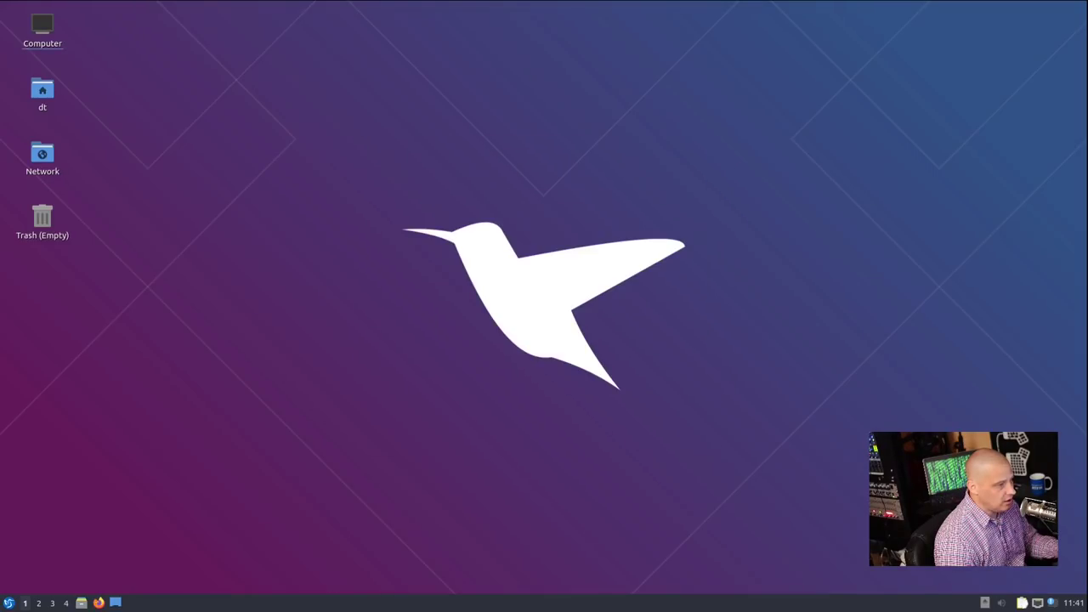
Step: Open PCManFM-Qt on the home folder from Accessories, move its window, then close it
left_click(8, 603)
mouse_move(90, 416)
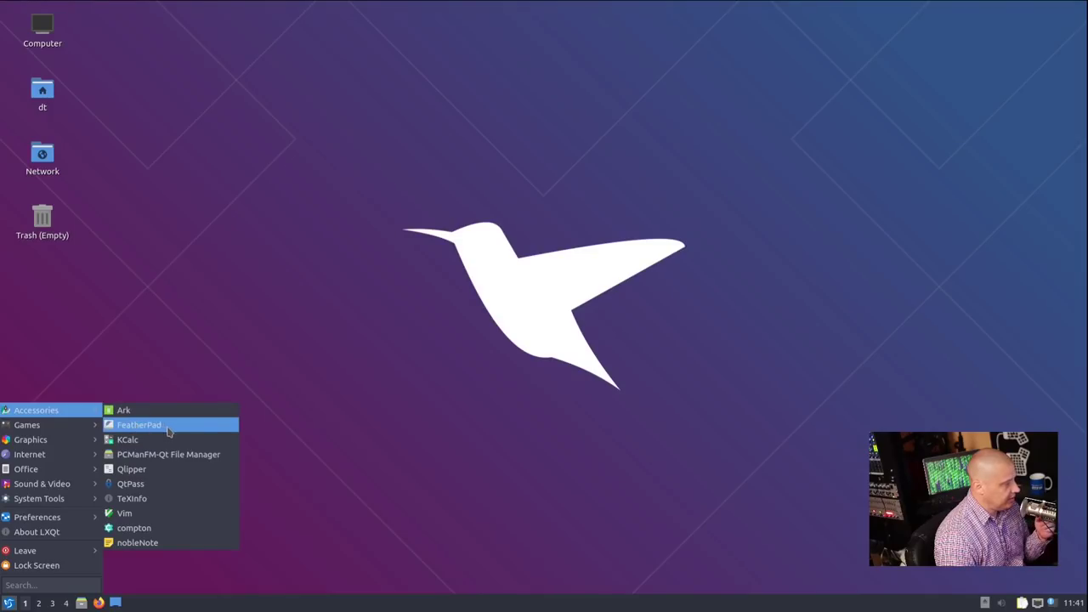
left_click(212, 458)
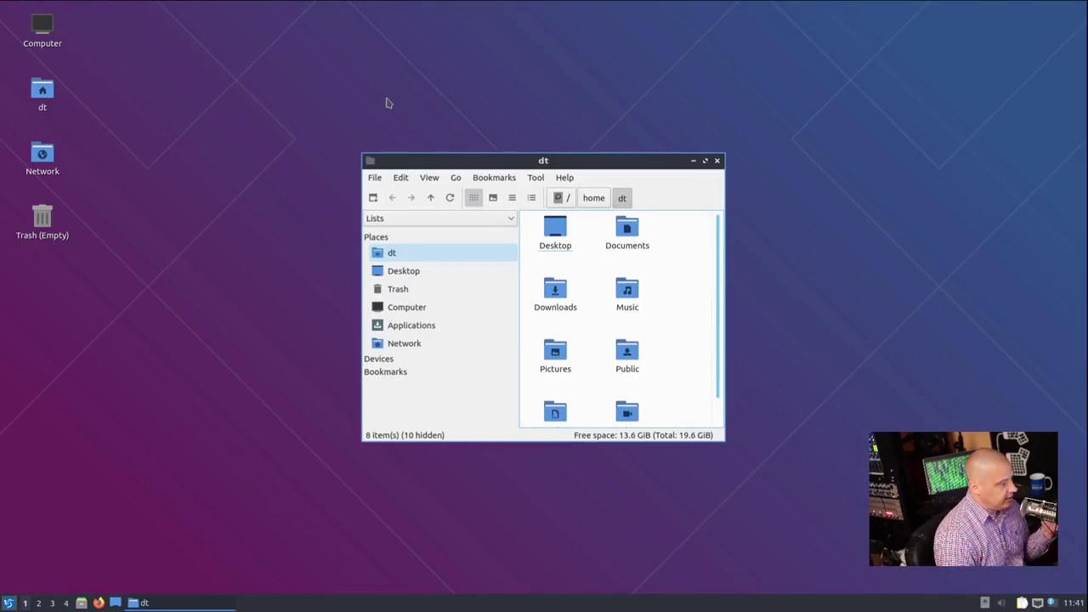
left_click_drag(624, 160, 644, 145)
left_click(736, 142)
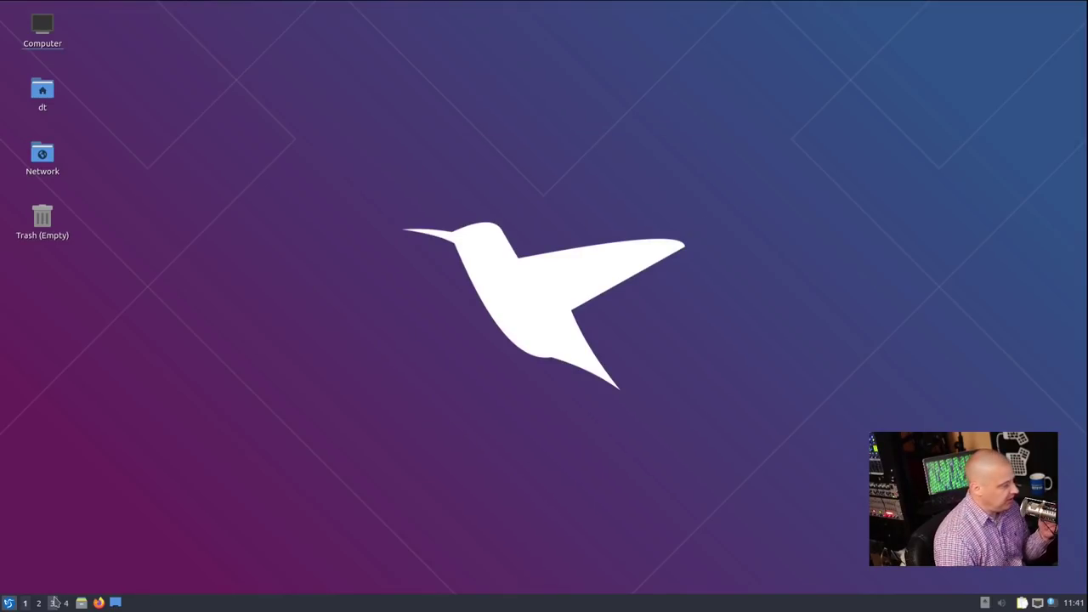
Step: Launch Vim from Accessories, then close its terminal and confirm the exit
left_click(10, 603)
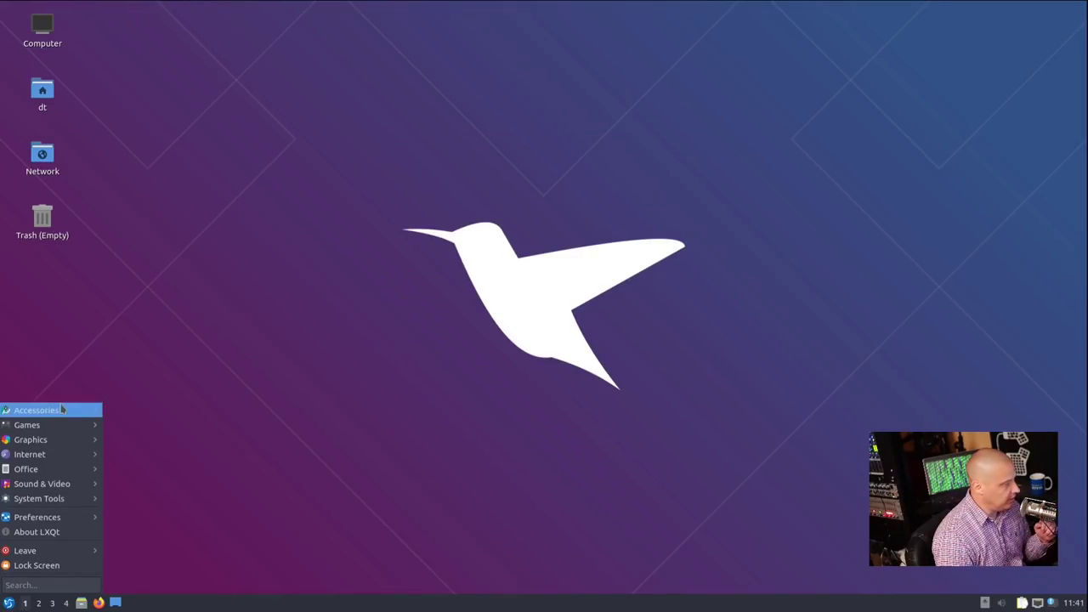
mouse_move(57, 411)
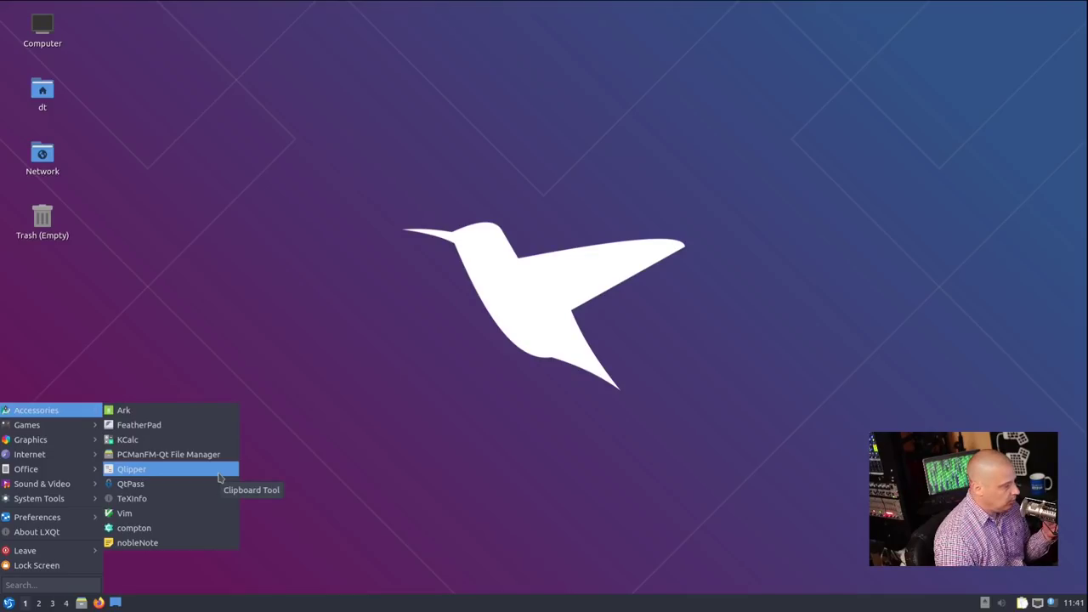
left_click(205, 522)
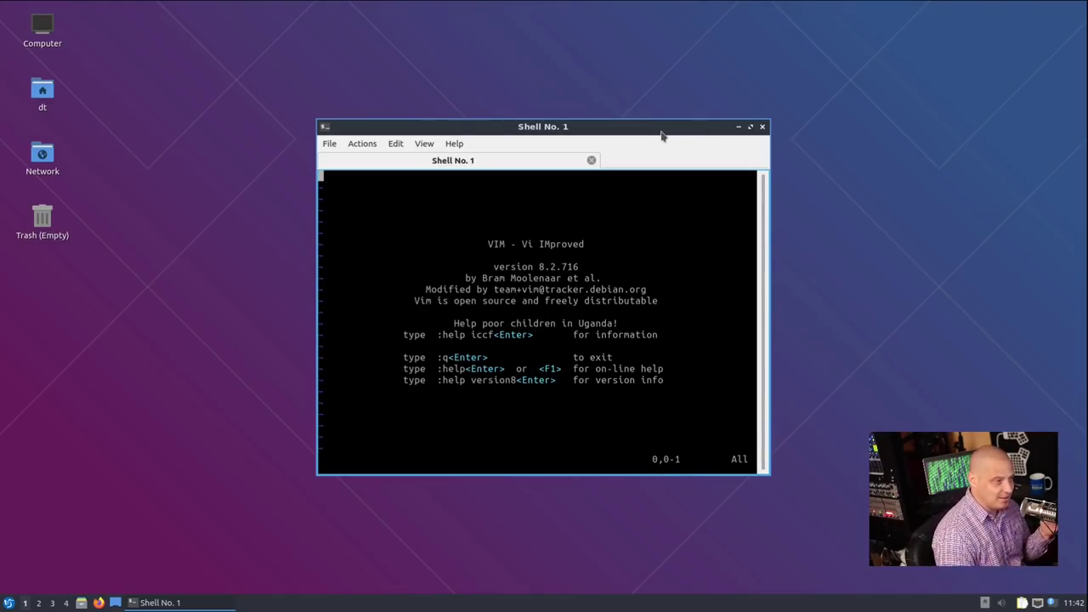
left_click(762, 125)
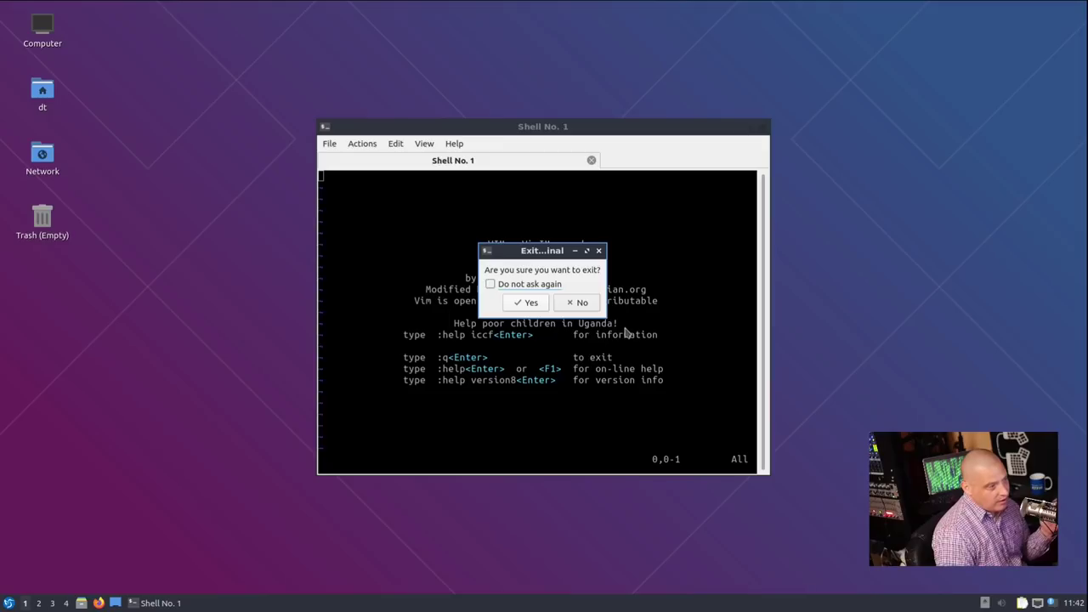
left_click(536, 303)
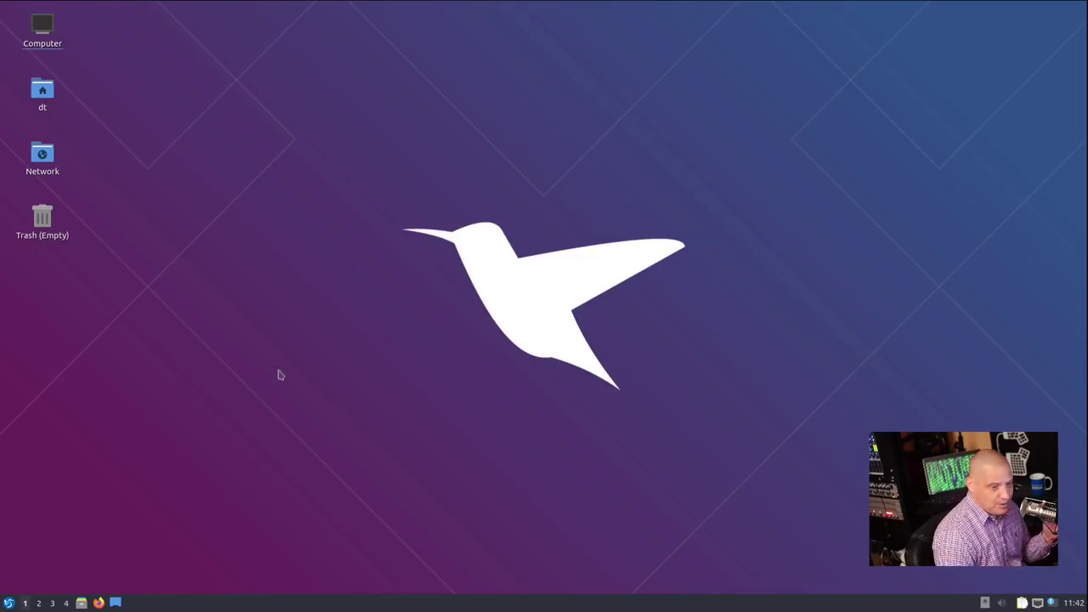
left_click(8, 602)
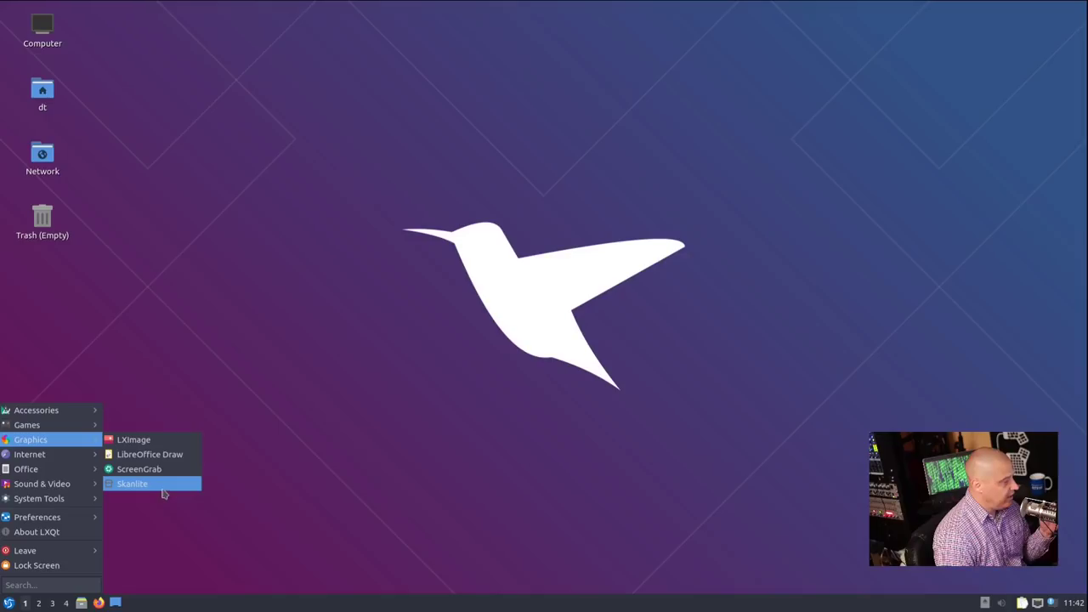
Step: Launch Trojitá from Internet, skipping account settings and the missing IMAP account warning
mouse_move(73, 457)
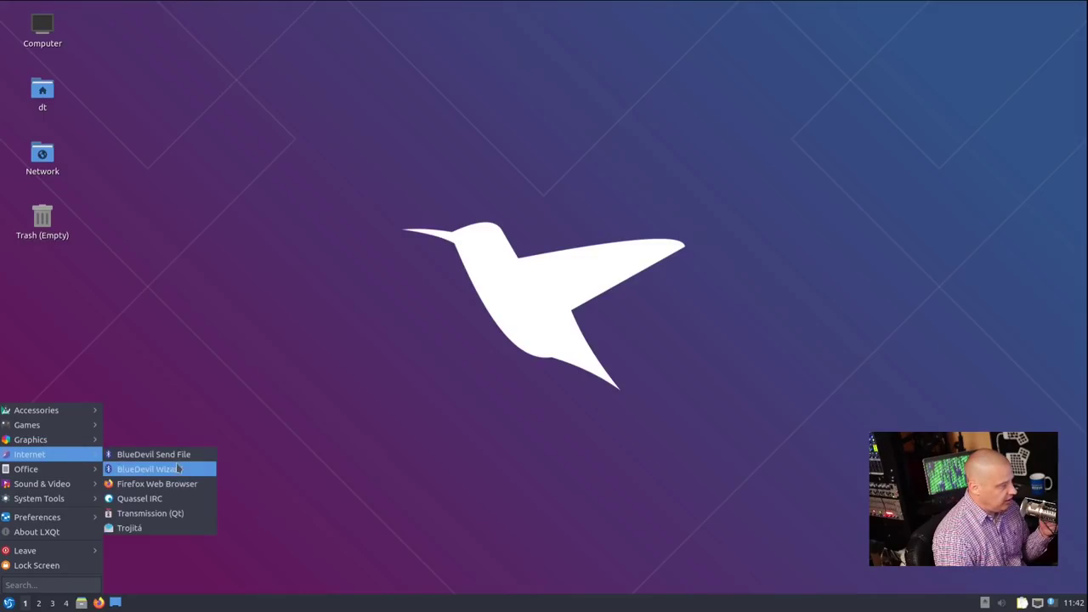
left_click(158, 528)
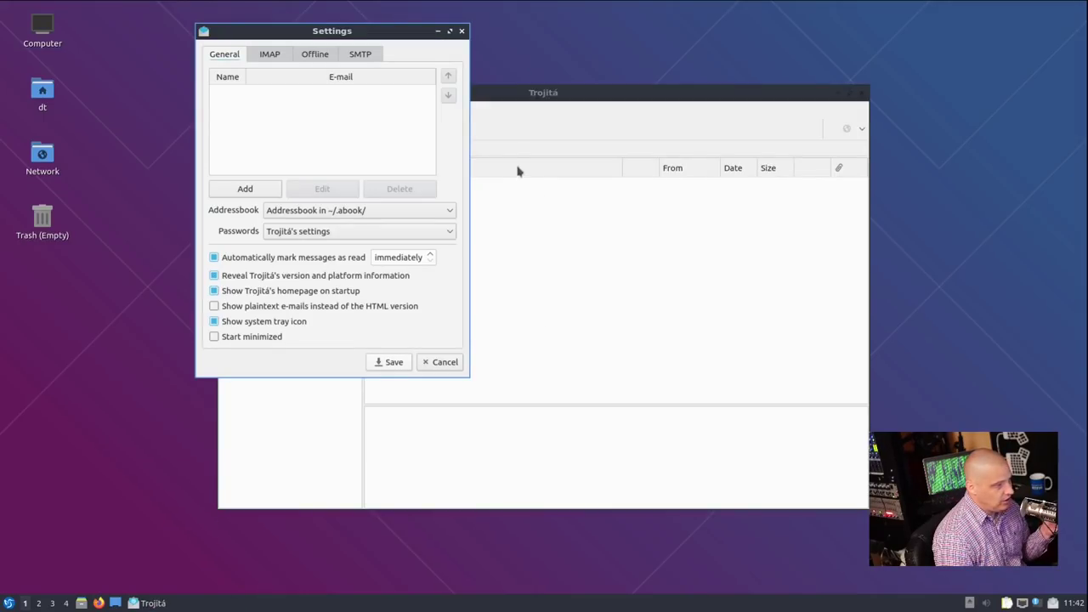
left_click(462, 32)
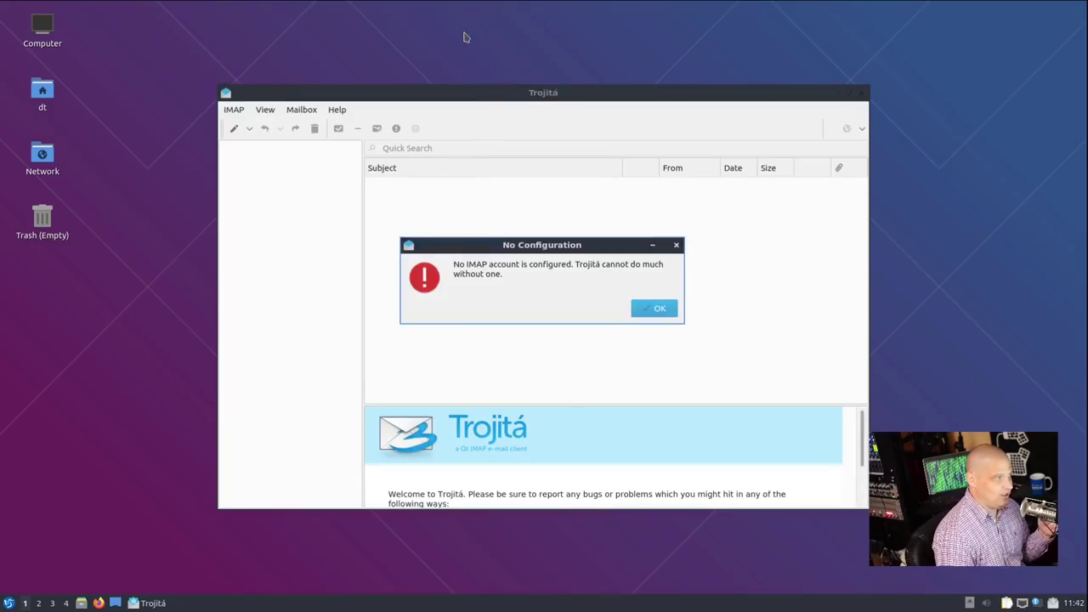
left_click(649, 308)
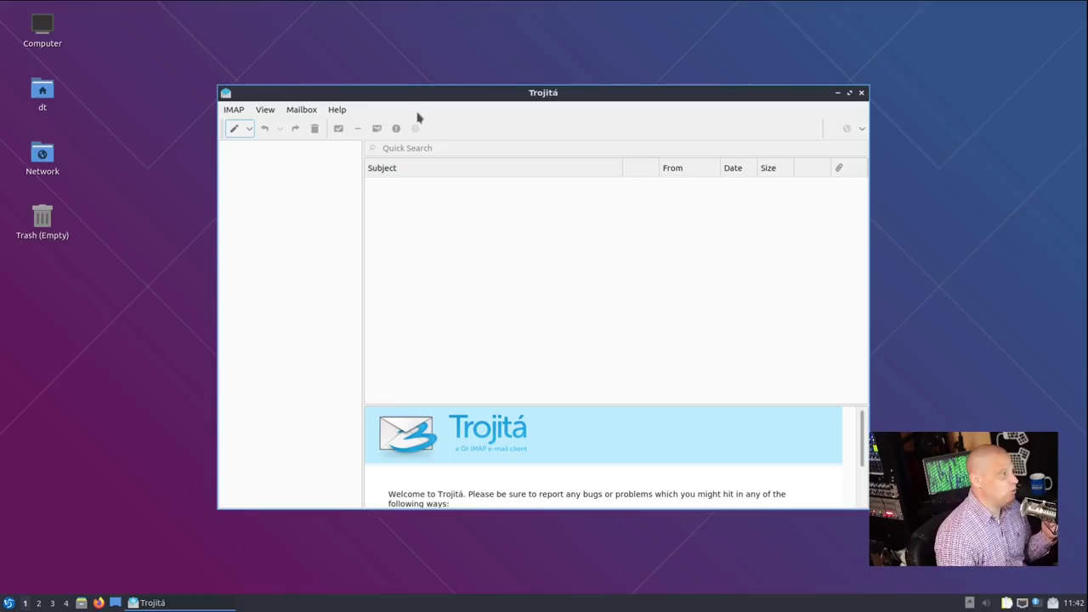
Step: View Trojitá's version 0.7 in Help > About, then close its window, leaving it in the tray
left_click(337, 109)
left_click(375, 143)
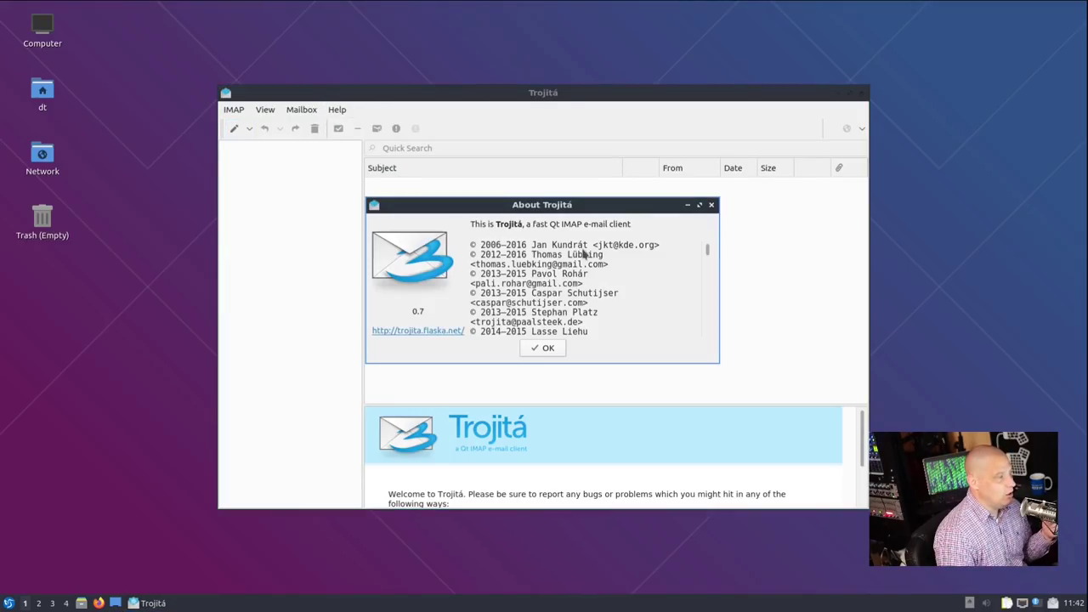
left_click(556, 347)
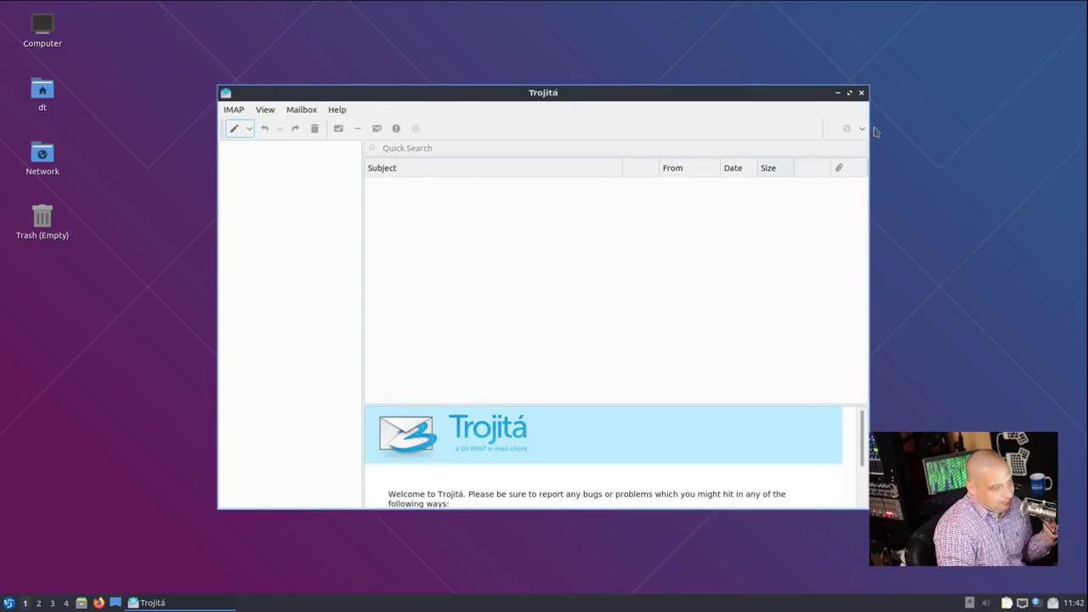
left_click(861, 95)
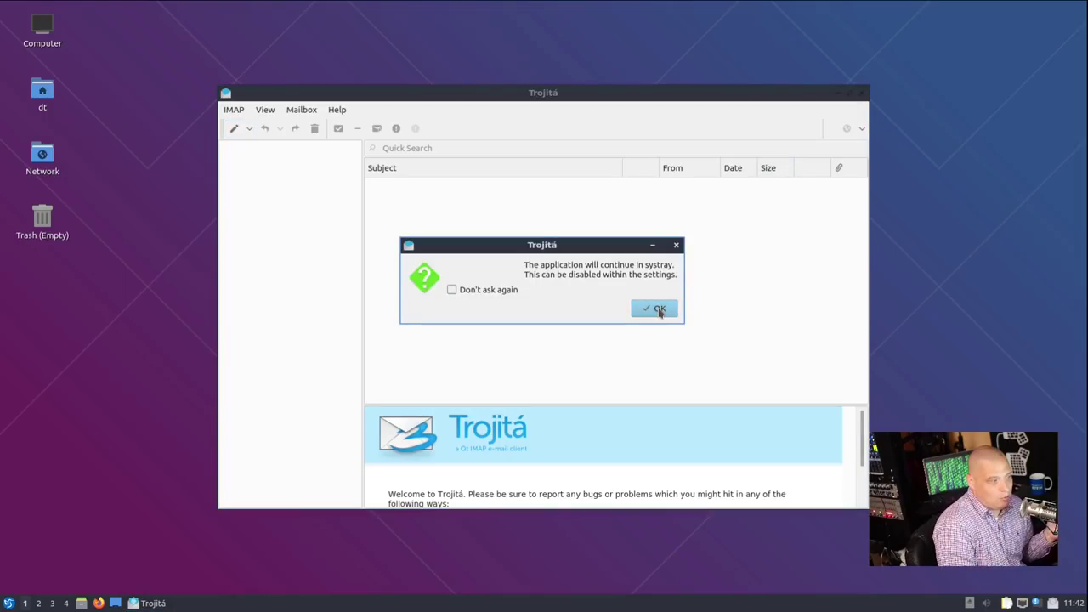
left_click(657, 310)
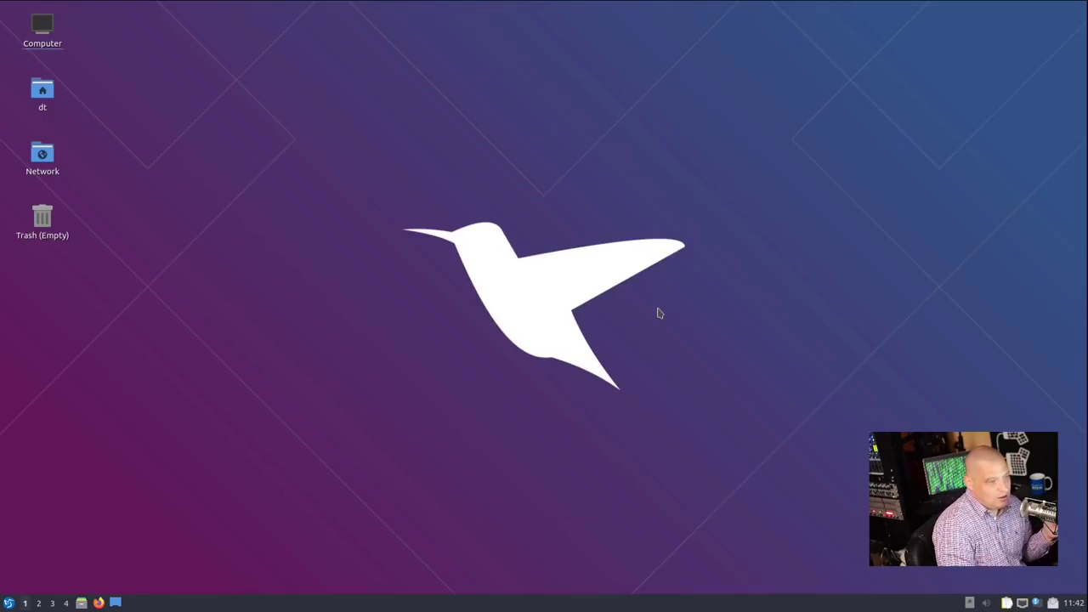
Step: Run Htop from System Tools to check memory use (about 425M of 3.84G), then close the terminal
left_click(8, 602)
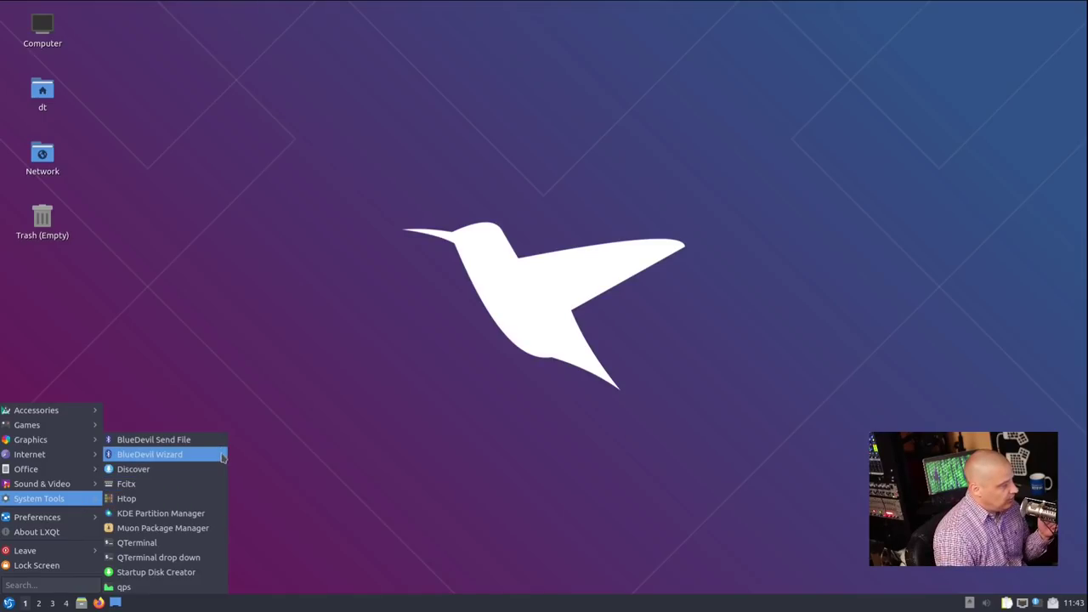
left_click(218, 501)
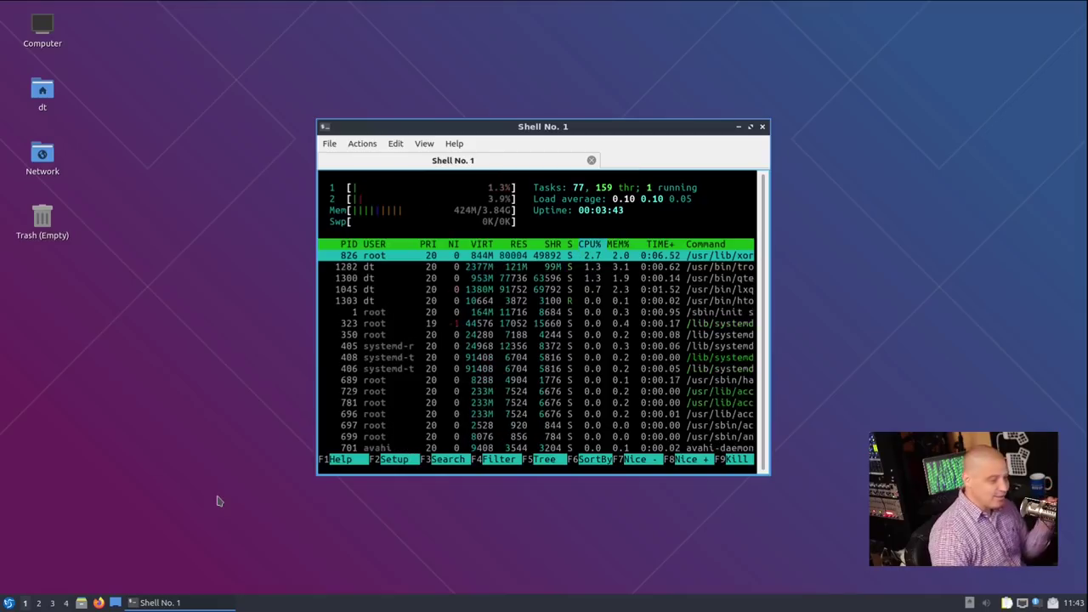
left_click_drag(537, 126, 701, 78)
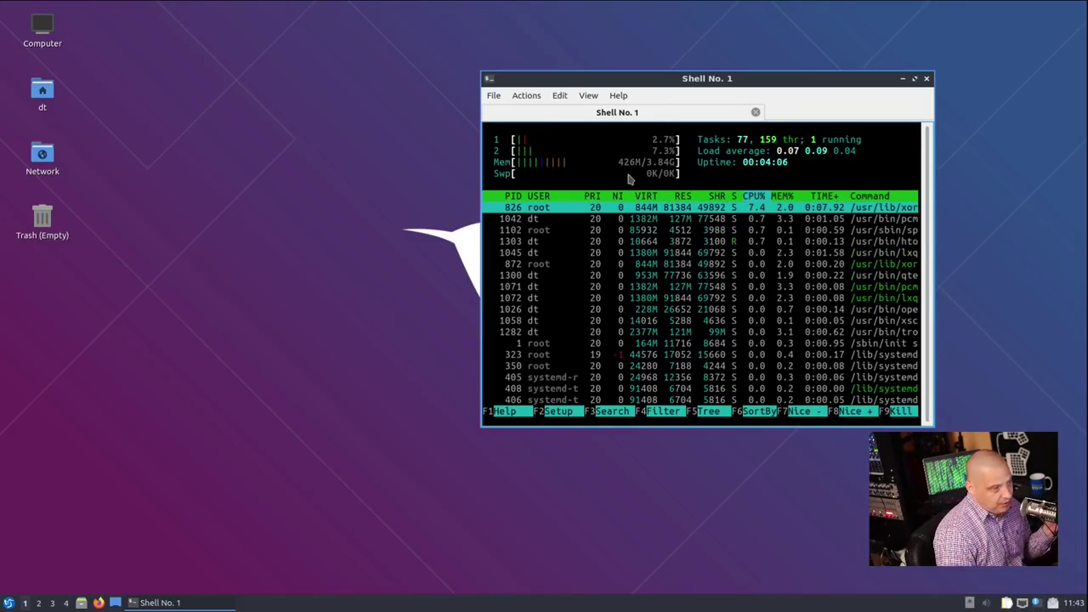
left_click(927, 79)
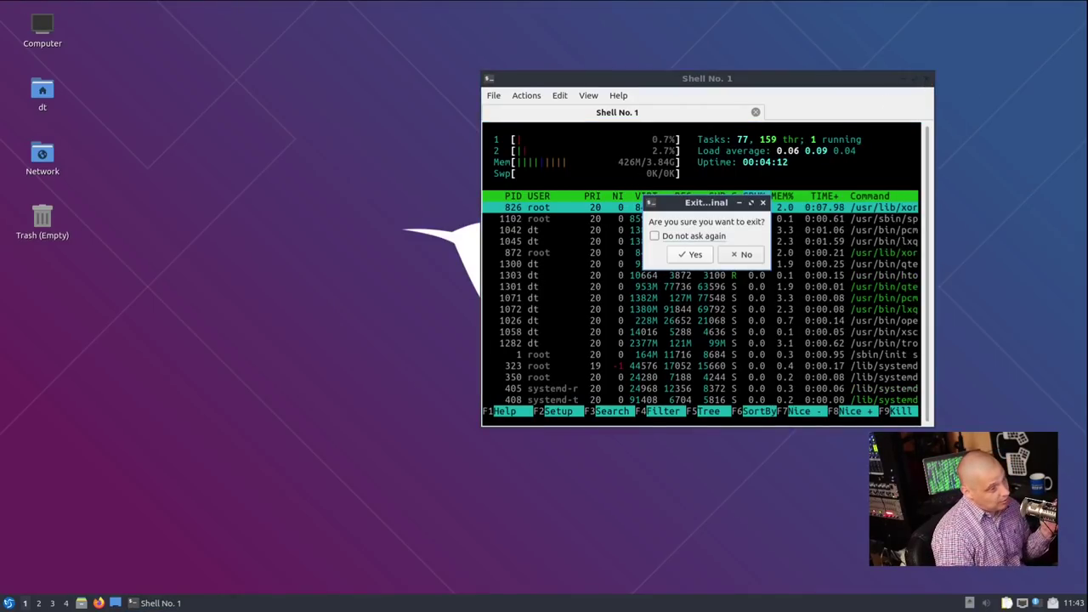
left_click(693, 258)
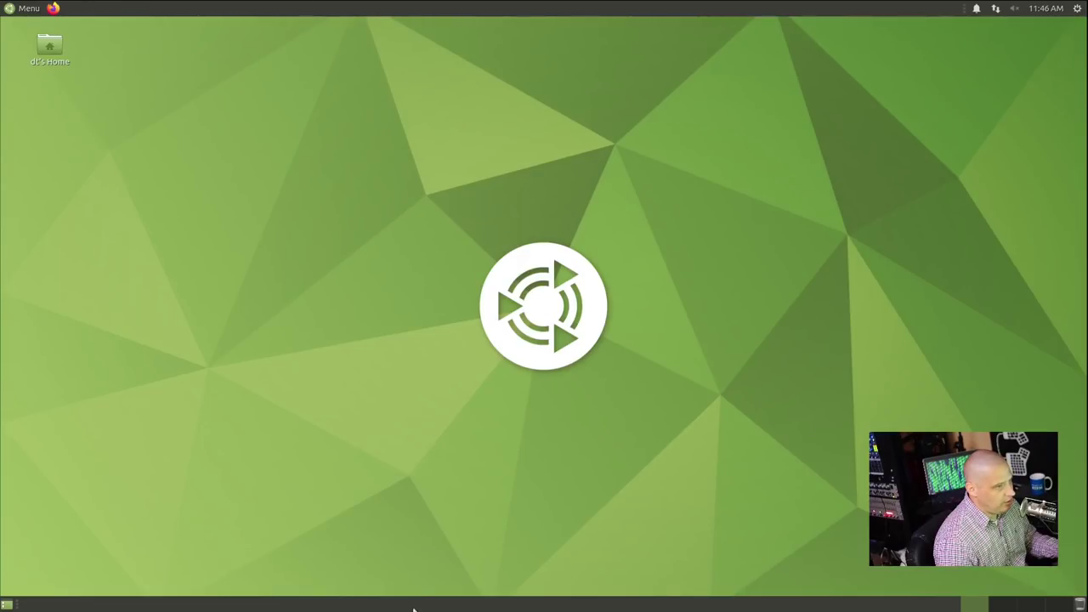
Step: Open Ubuntu MATE's application menu from the top panel
left_click(19, 8)
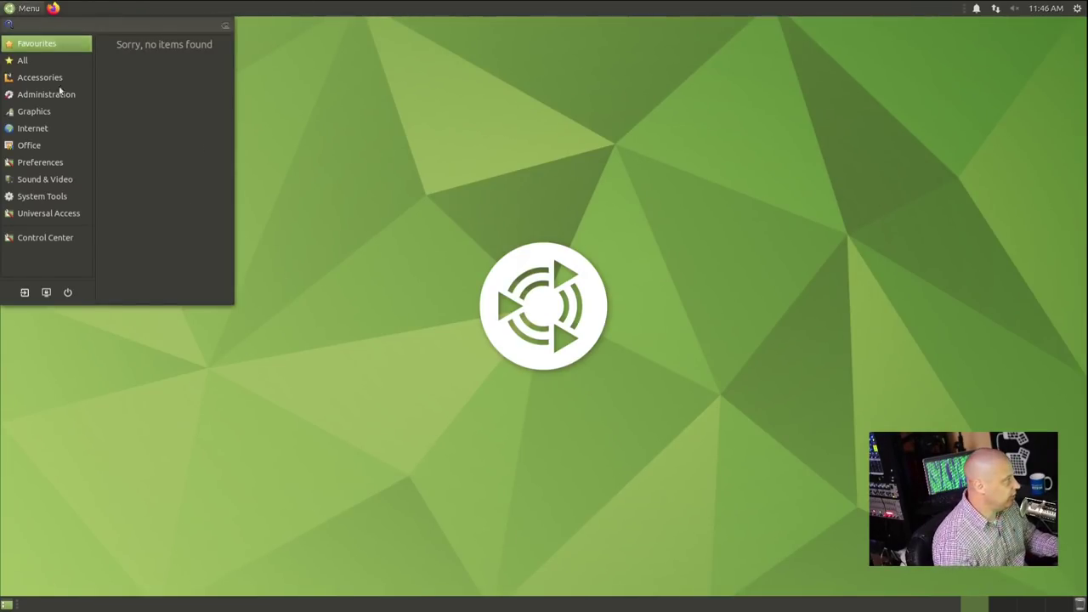
Step: From Control Center, open MATE Tweak's Panel page and switch the layout from Familiar to Mutiny
left_click(359, 253)
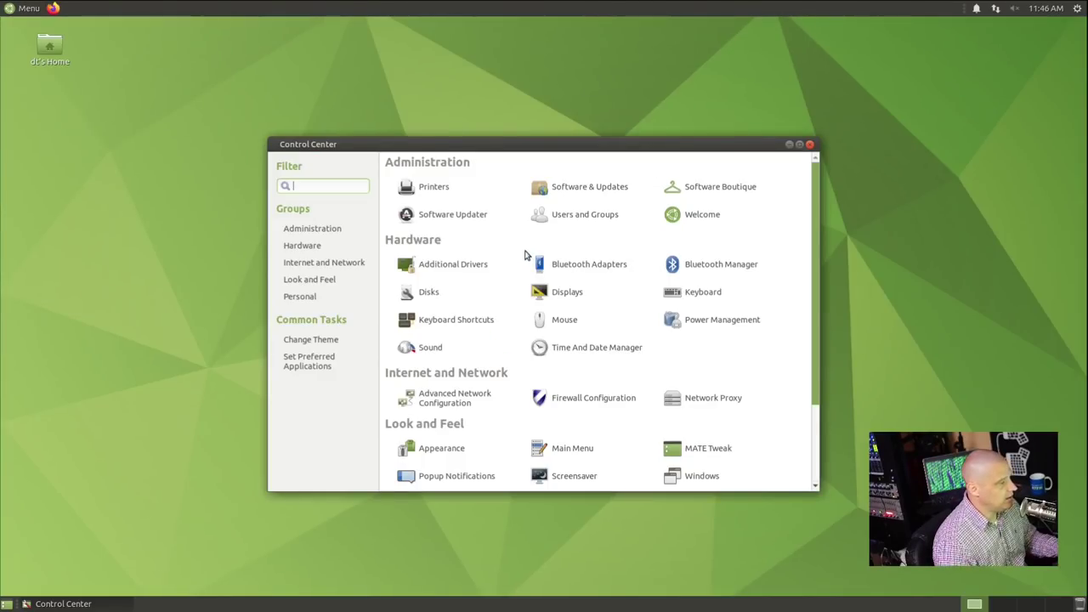
scroll(595, 348, "down", 1)
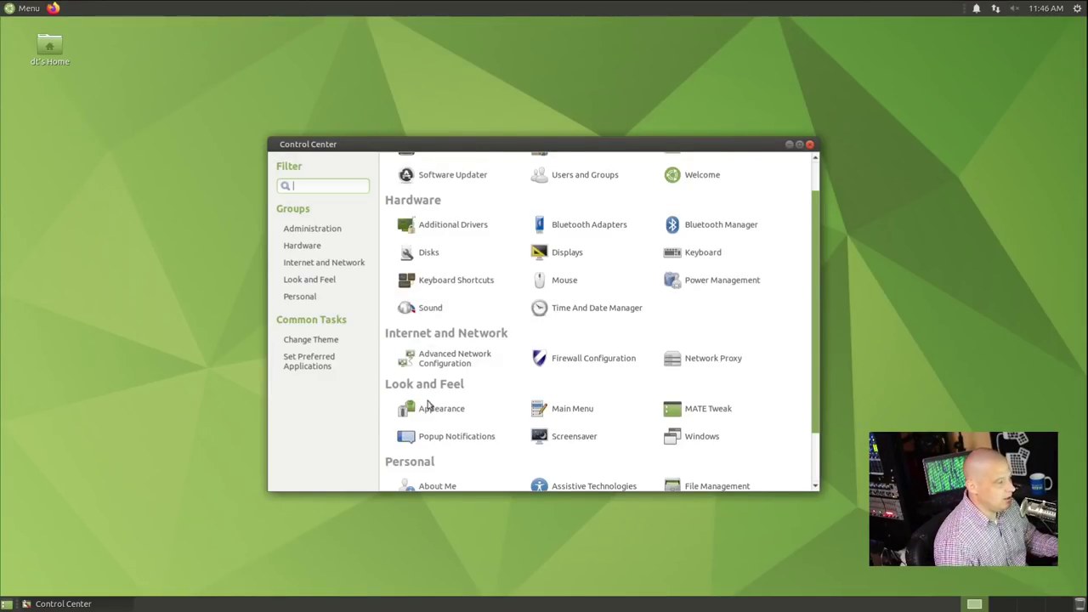
left_click(702, 411)
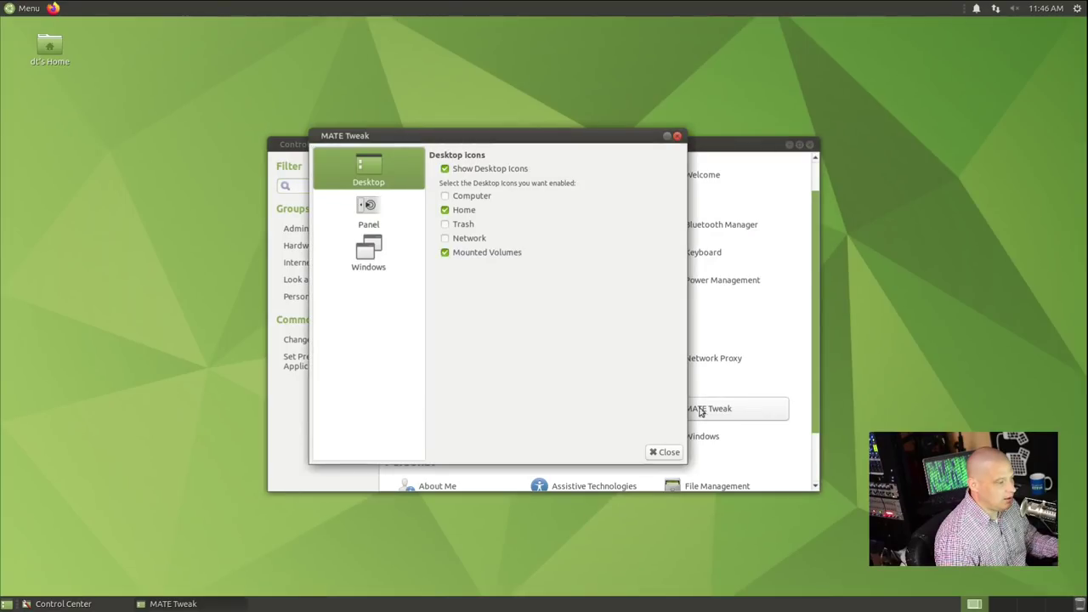
left_click(365, 211)
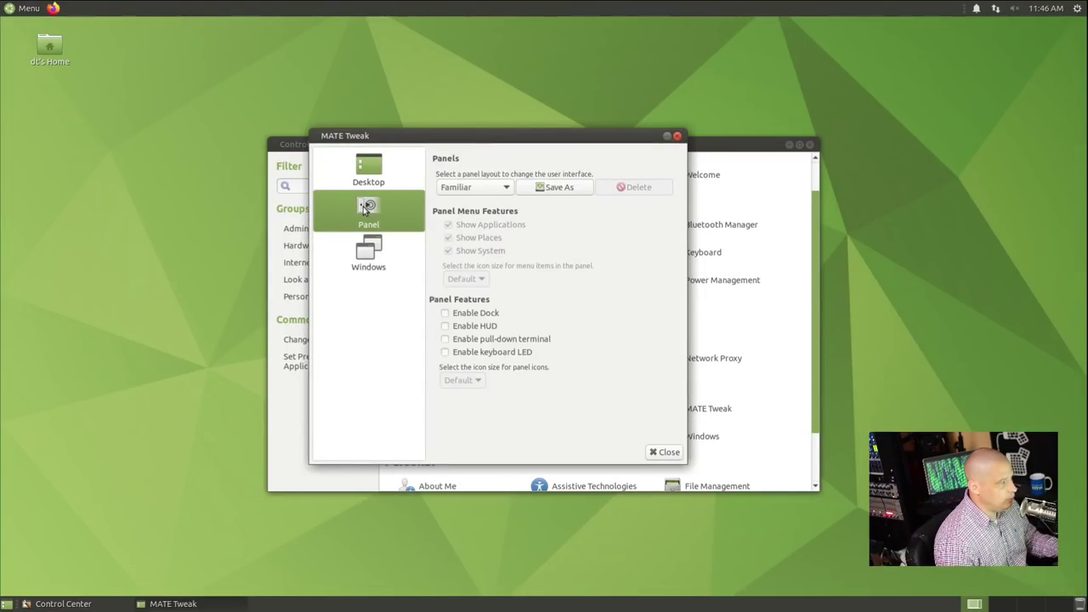
left_click(501, 190)
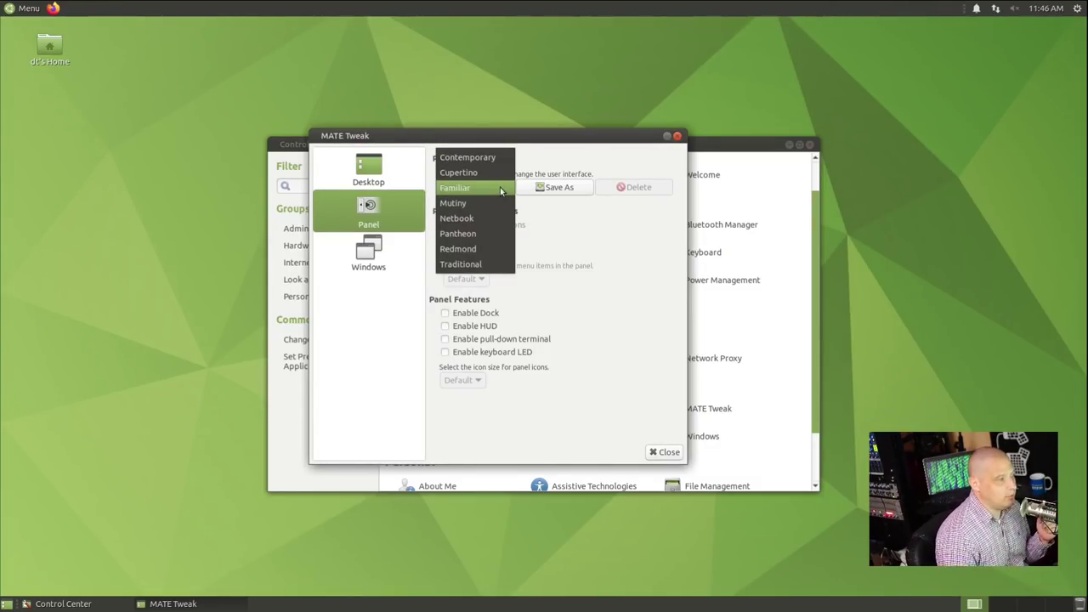
left_click(502, 202)
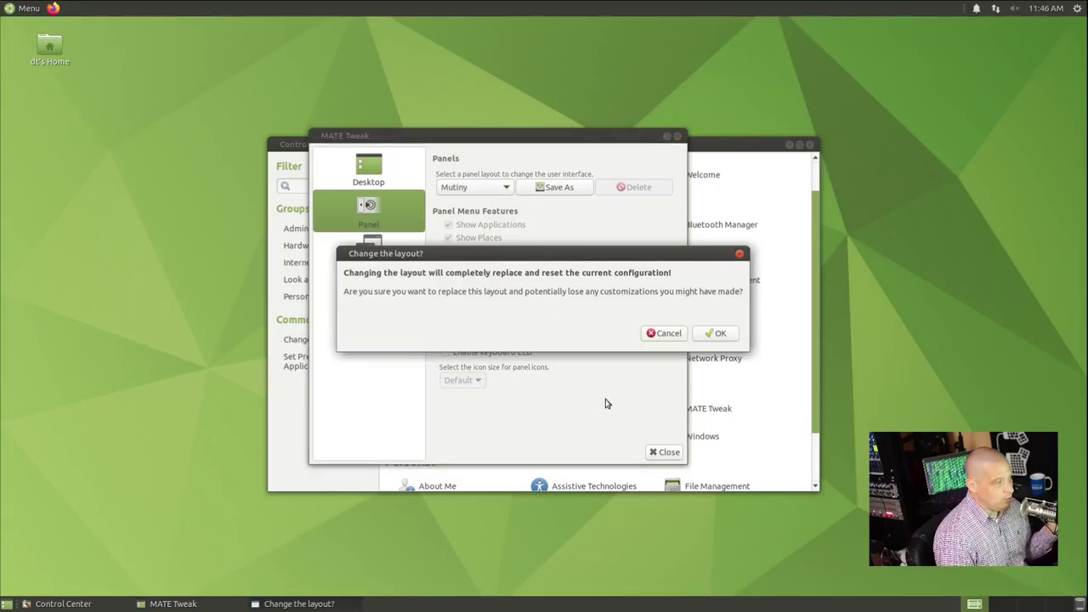
left_click(709, 336)
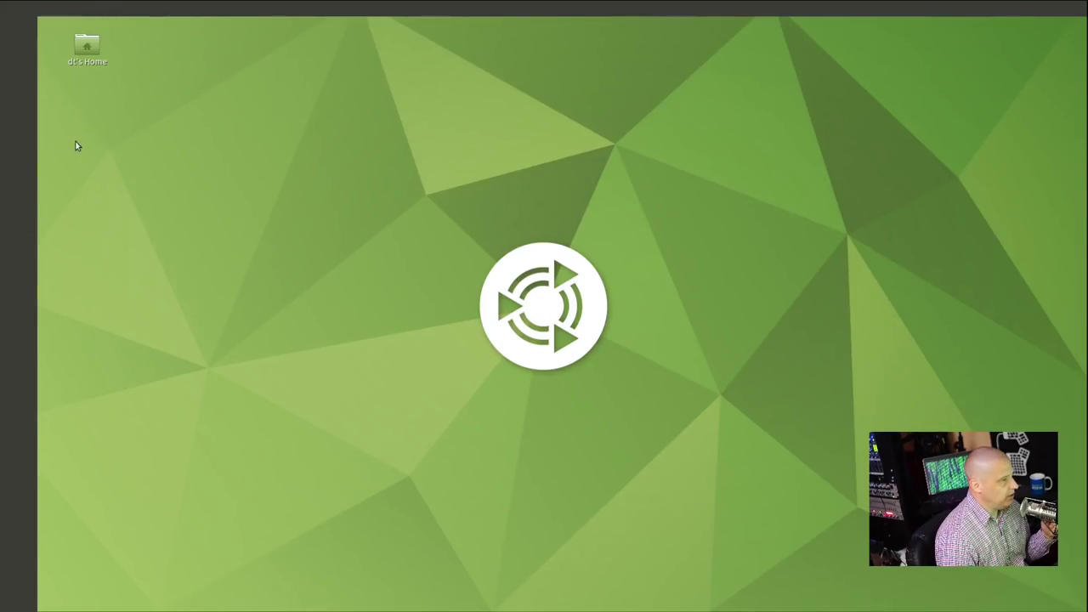
double_click(86, 43)
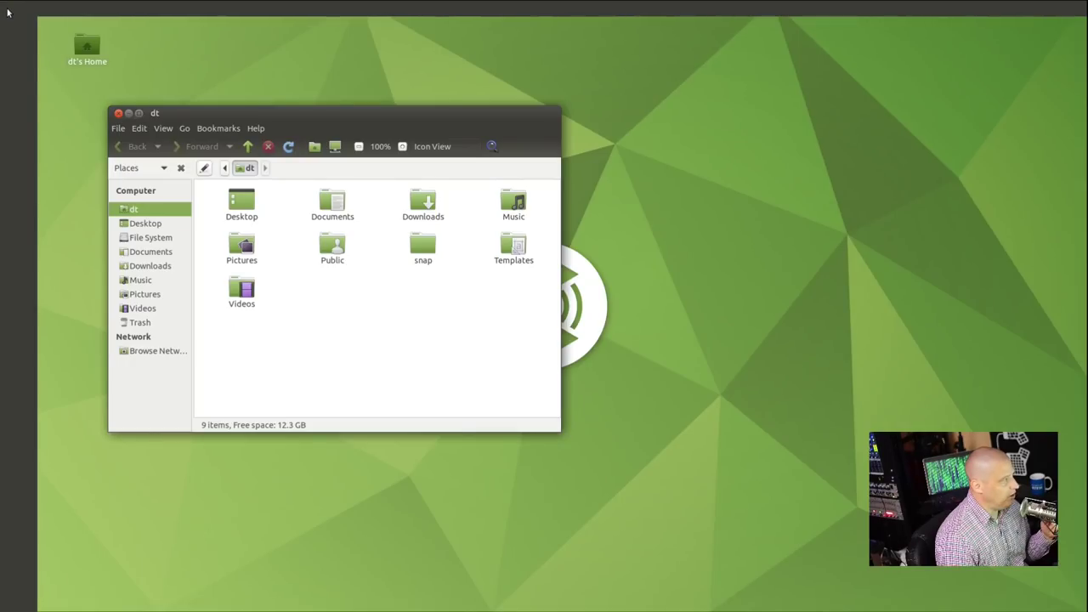
left_click(119, 113)
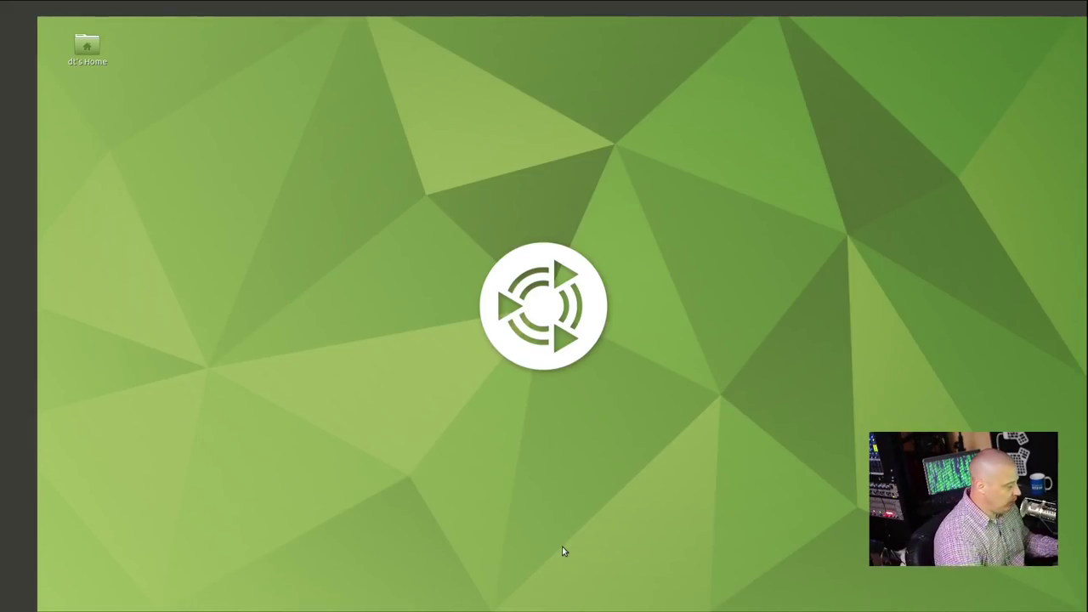
Step: Open a terminal with enlarged text and run mate-control-center
key("ctrl+alt+t")
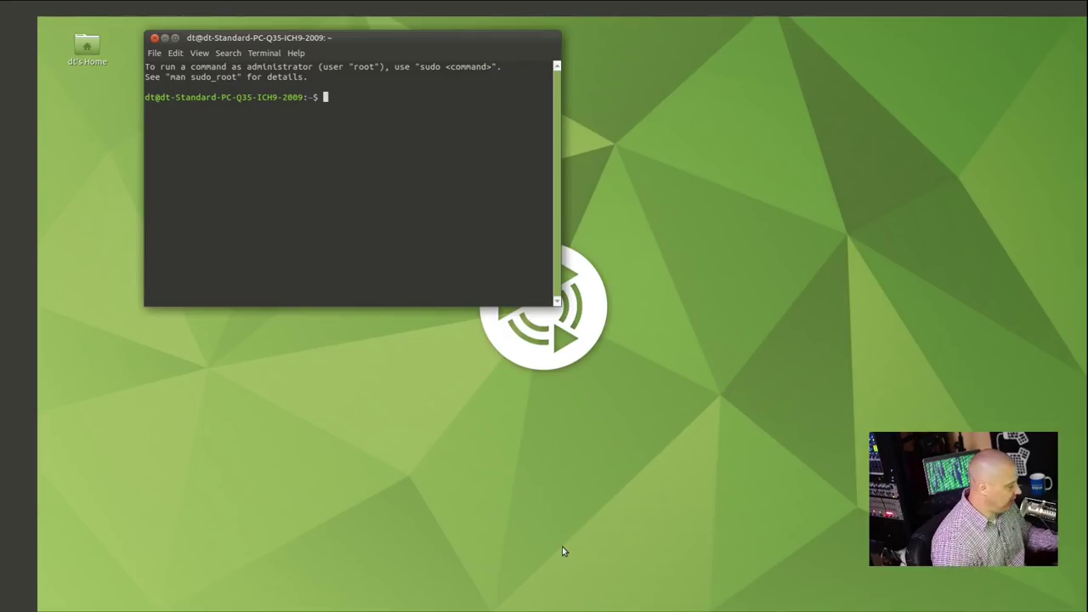
key("ctrl+plus")
key("ctrl+plus")
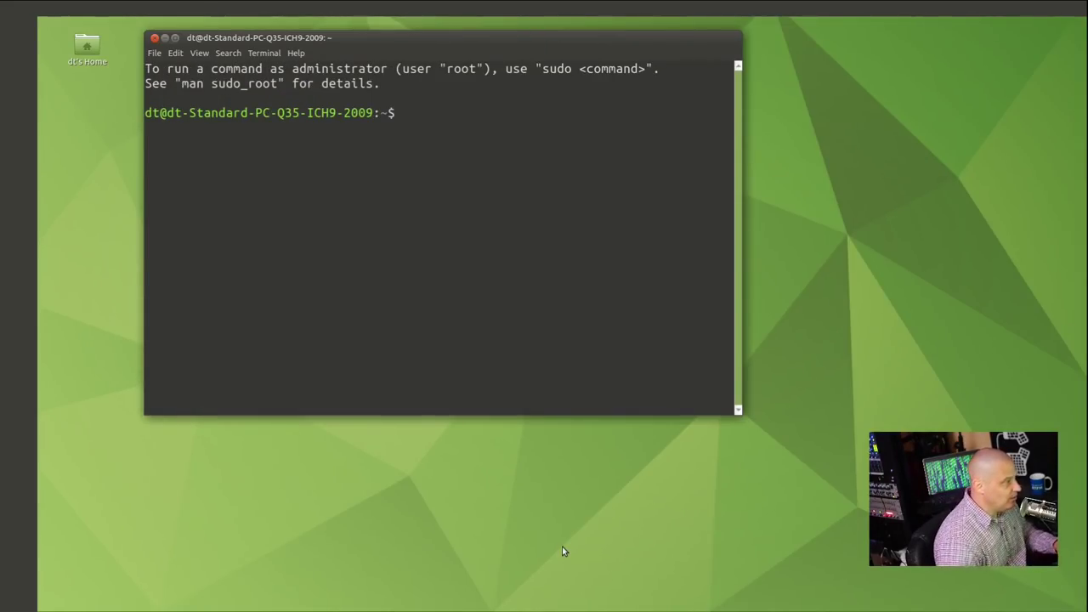
type("mate-")
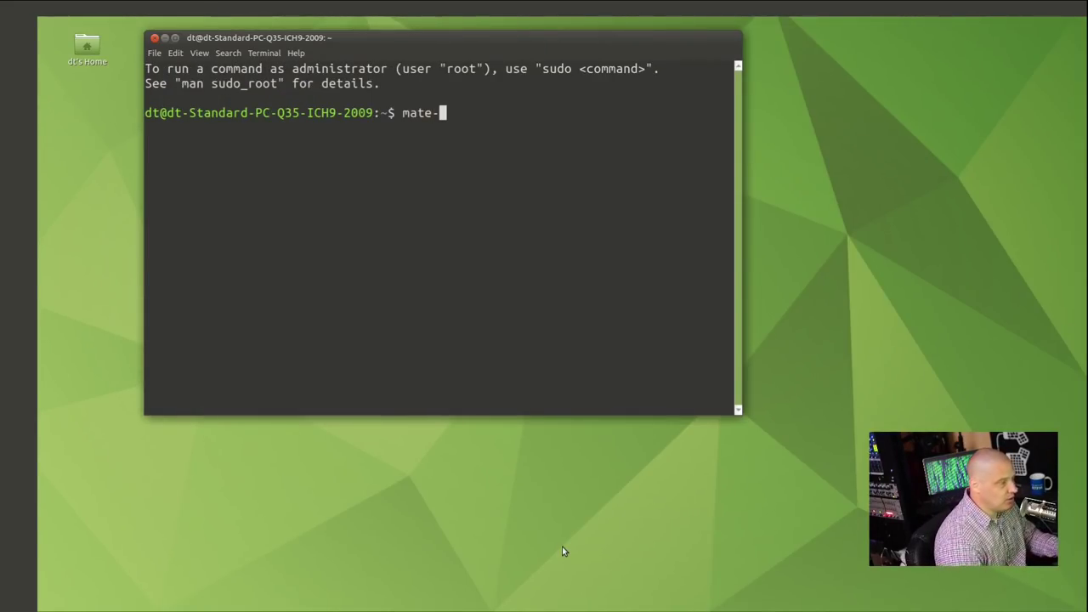
type("control-center")
key("Return")
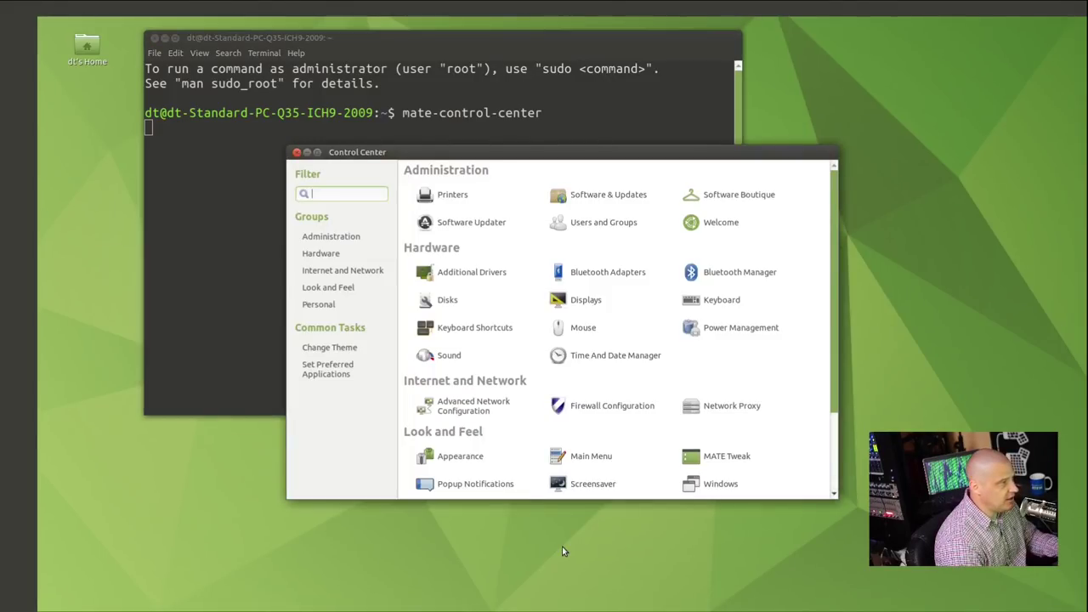
Step: Switch MATE Tweak's panel layout to Pantheon and confirm the change
scroll(612, 331, "down", 2)
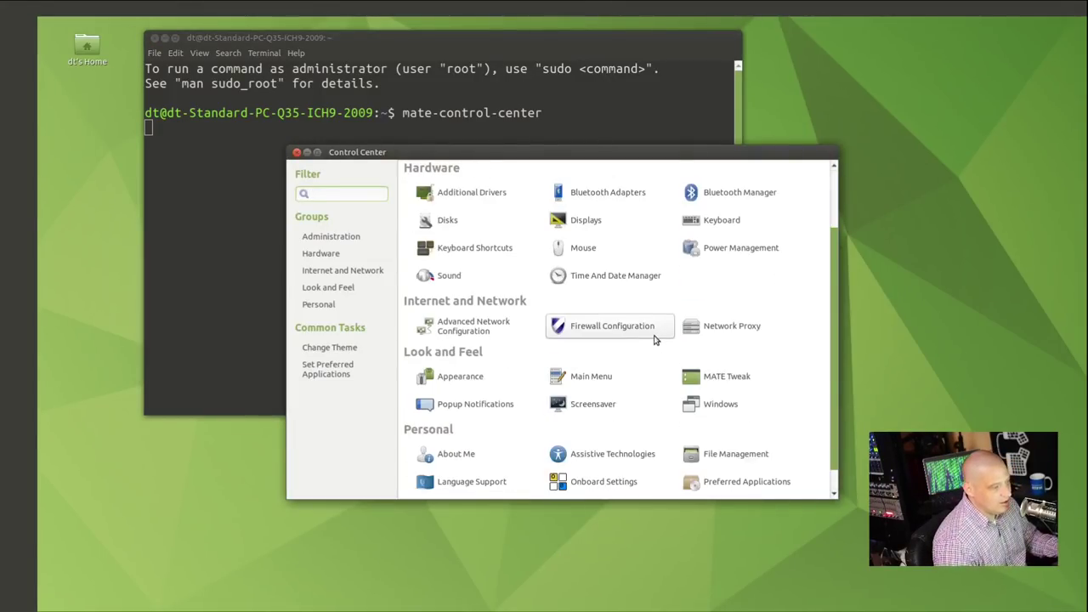
left_click(744, 375)
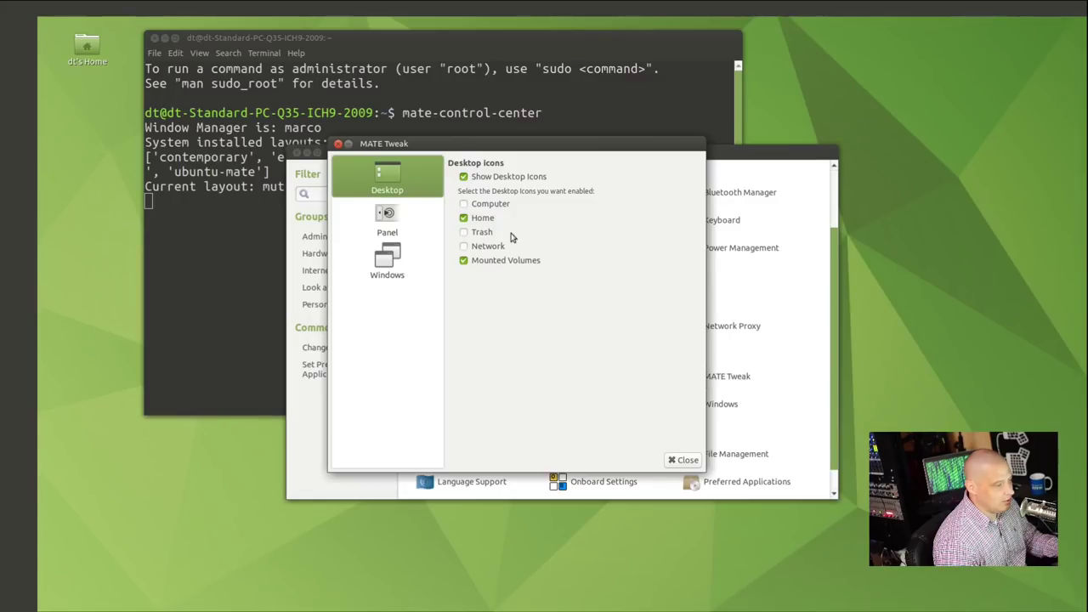
left_click(416, 211)
left_click(500, 200)
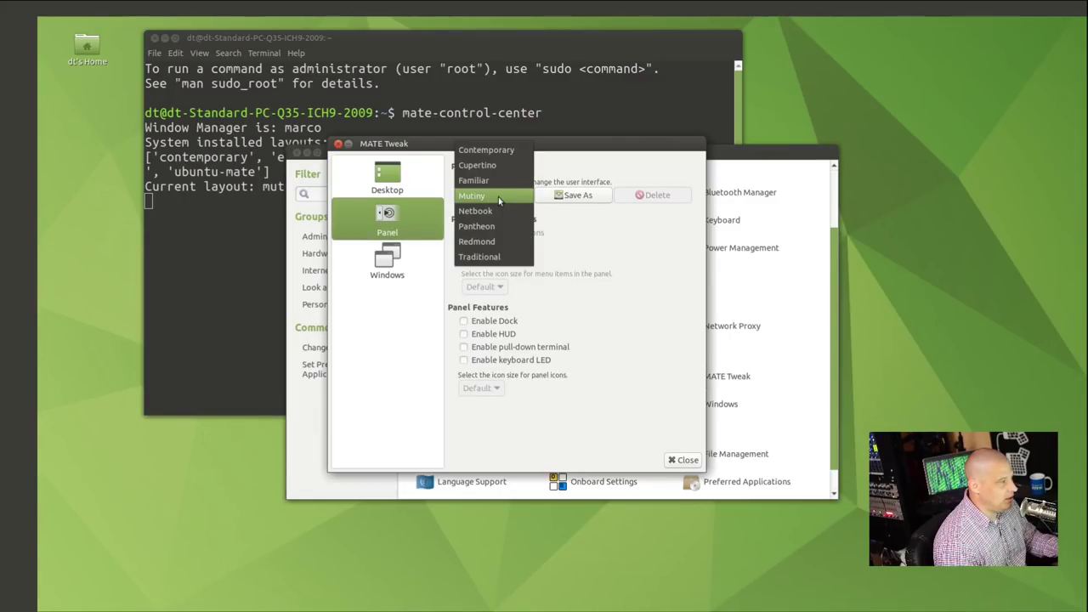
left_click(497, 226)
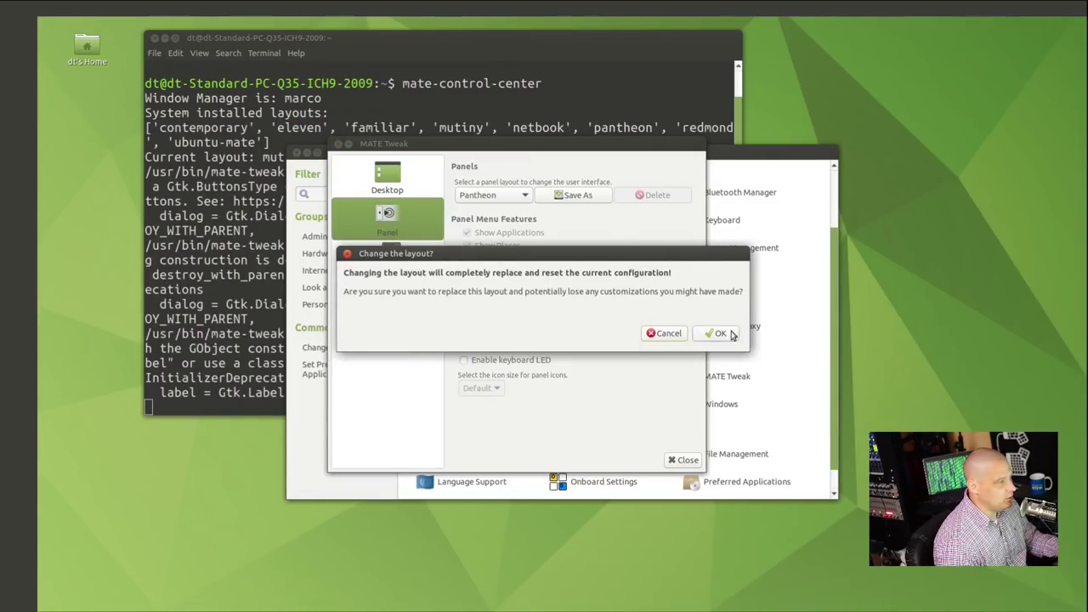
left_click(723, 334)
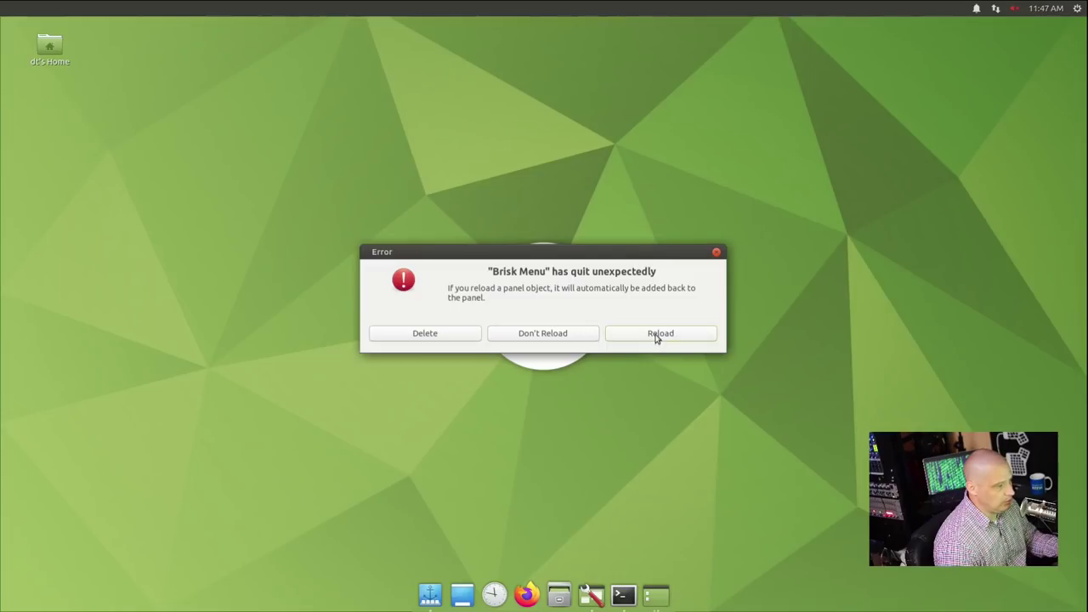
Step: Reload the crashed Brisk Menu and check that it opens from the top panel
left_click(656, 335)
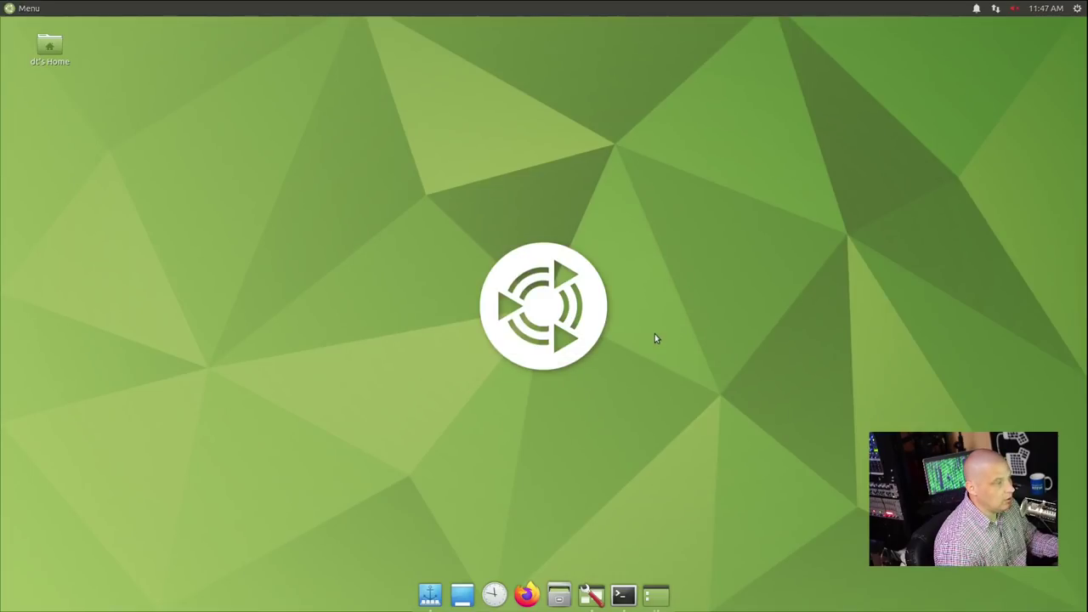
left_click(16, 5)
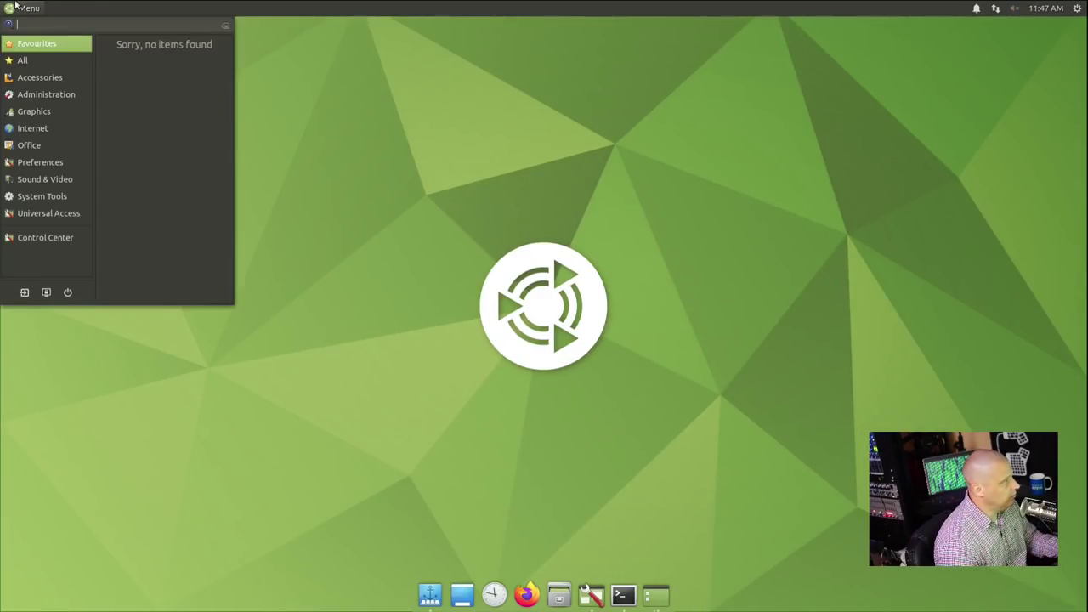
left_click(566, 159)
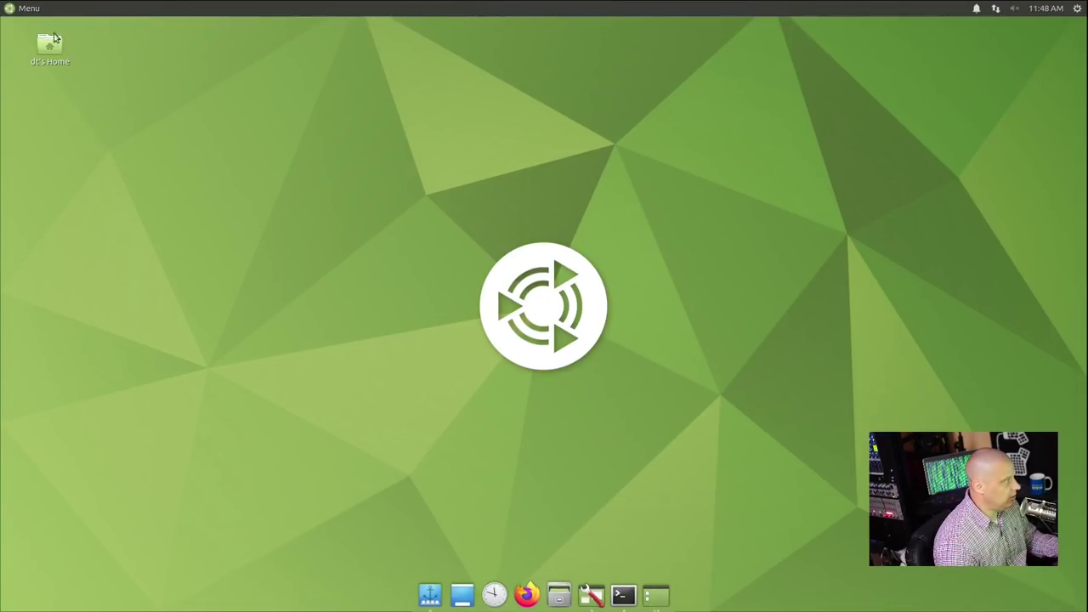
Step: Browse the Brisk Menu's All applications, Accessories and Graphics categories
left_click(31, 9)
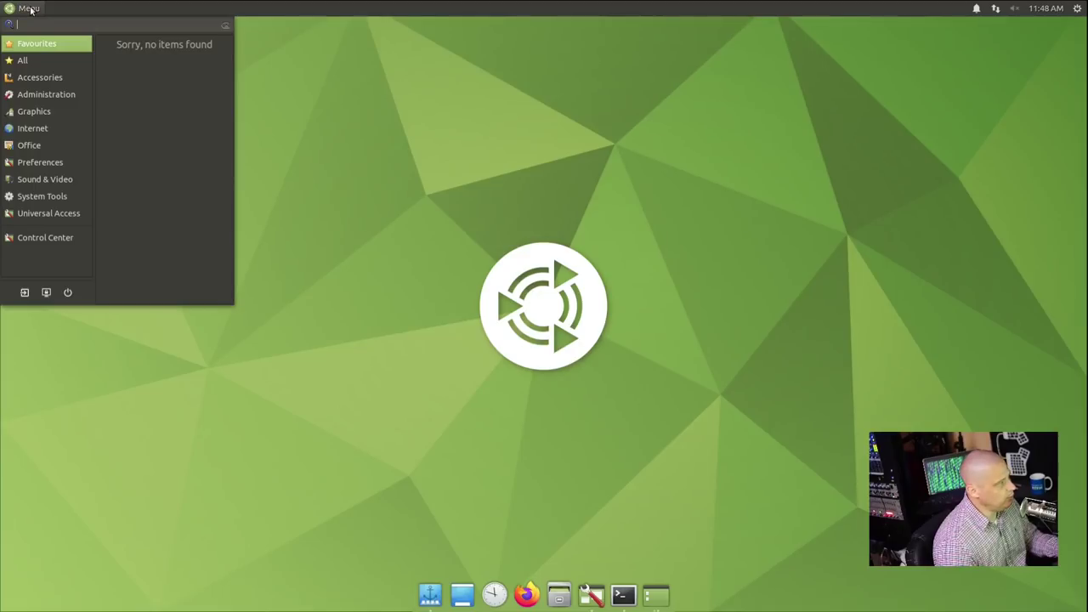
left_click(76, 61)
mouse_move(75, 80)
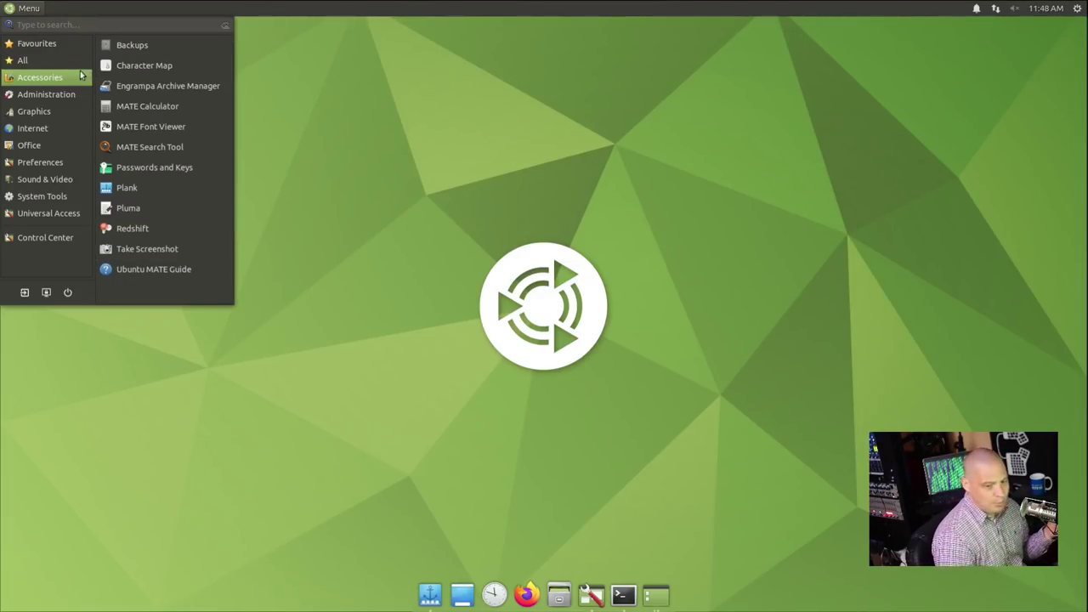
mouse_move(73, 109)
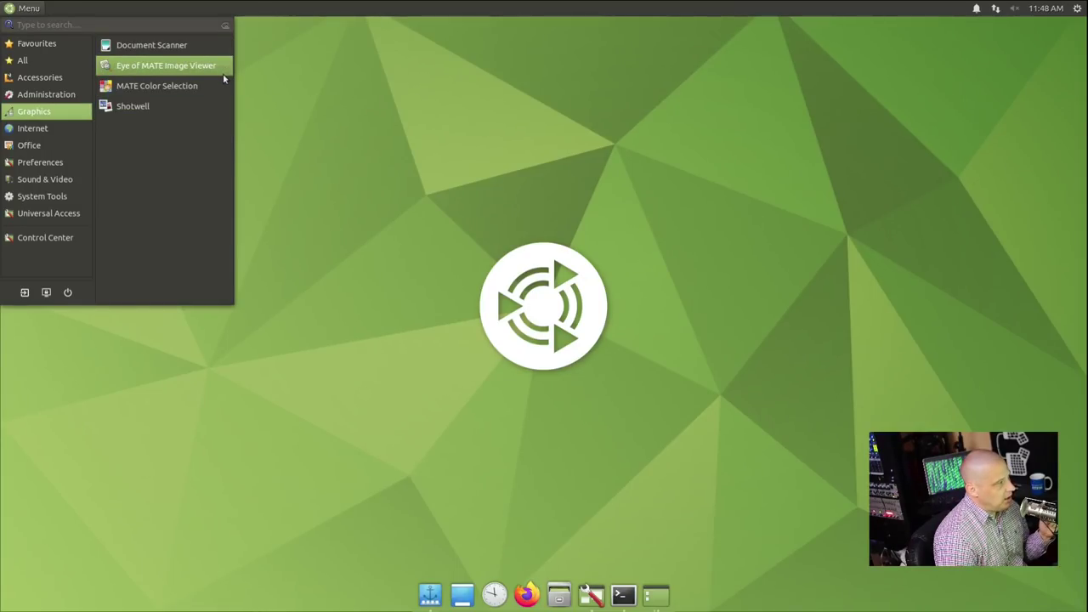
Step: Launch Shotwell from Graphics, dismiss its welcome message and view the About Shotwell information
left_click(187, 102)
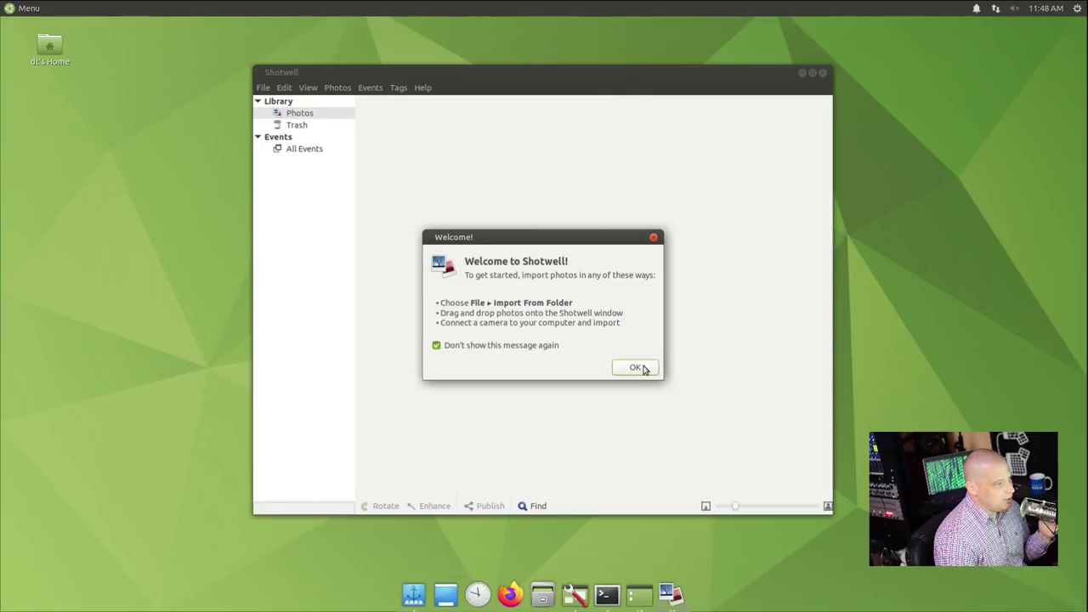
left_click(639, 368)
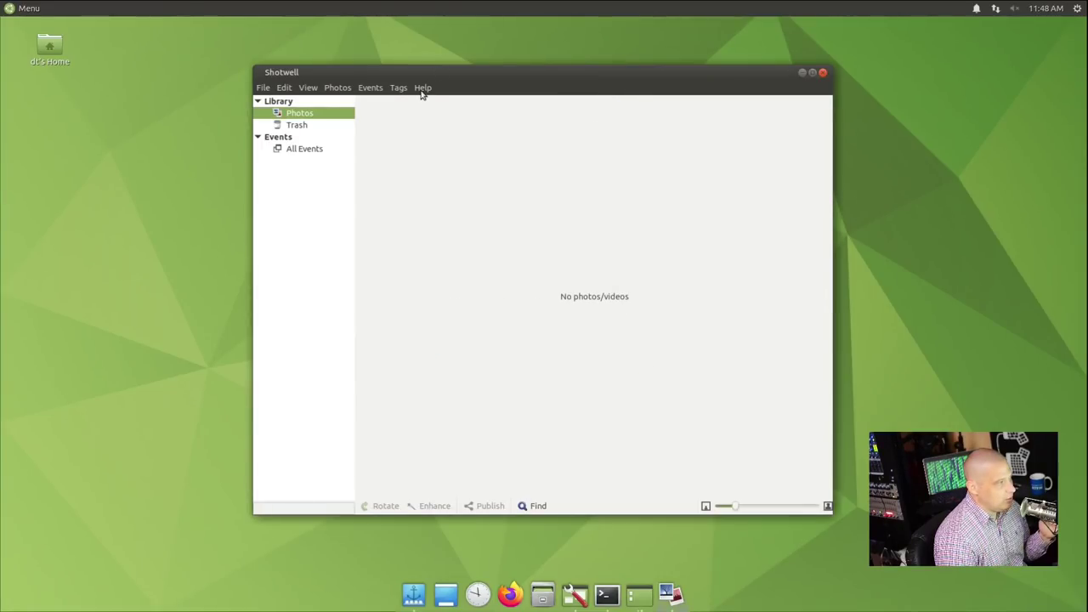
left_click(422, 89)
left_click(488, 156)
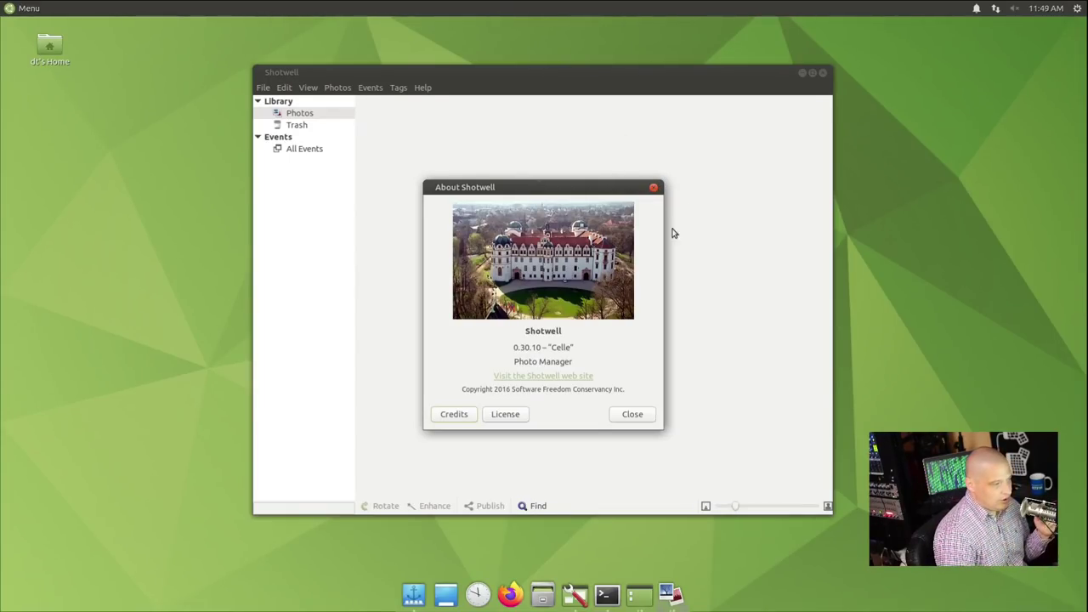
Step: Close About and Shotwell, then show the Office applications in the application menu
left_click(654, 187)
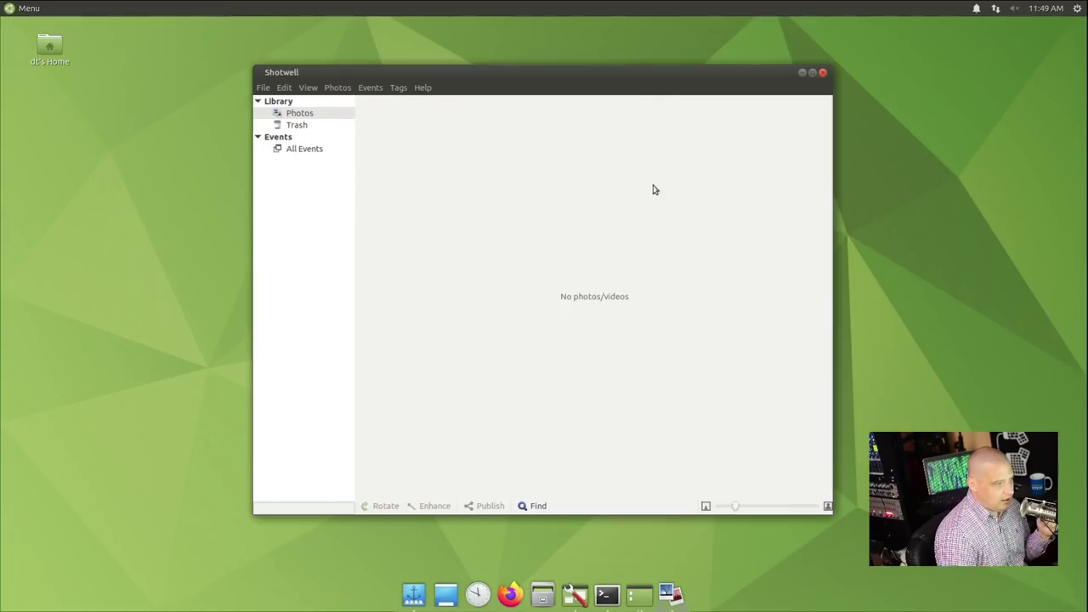
left_click(823, 73)
left_click(24, 8)
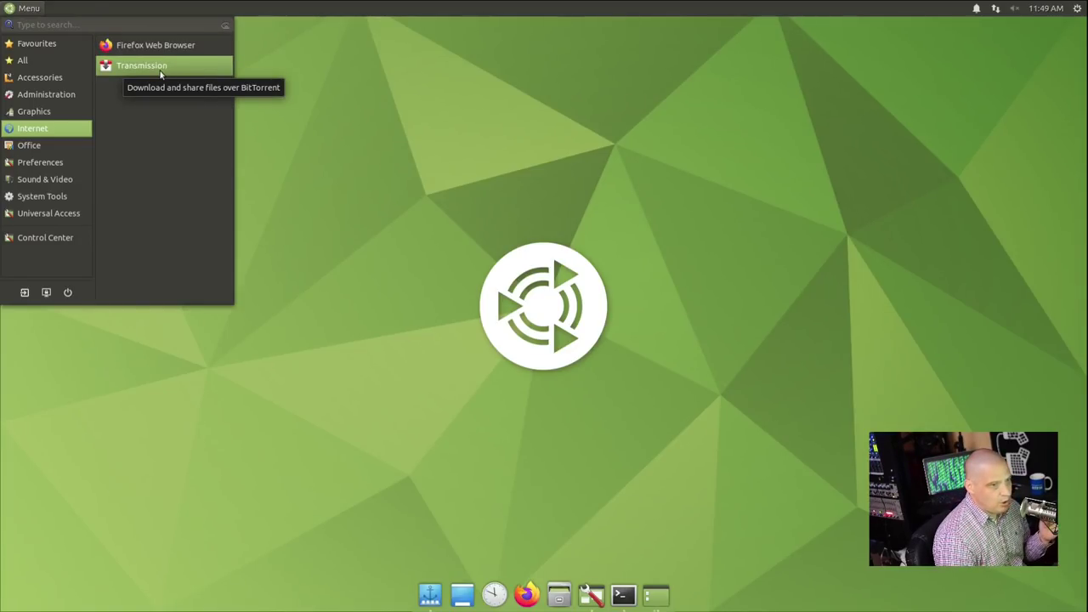
mouse_move(73, 150)
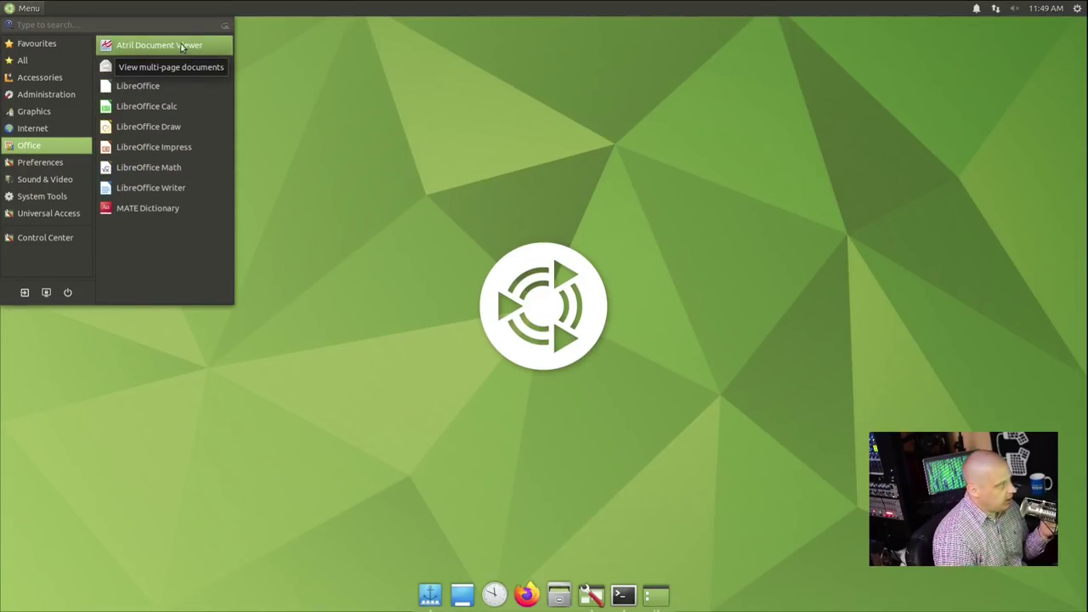
Step: Launch Celluloid from Sound & Video and view its About information (version 0.18)
left_click(67, 169)
left_click(67, 175)
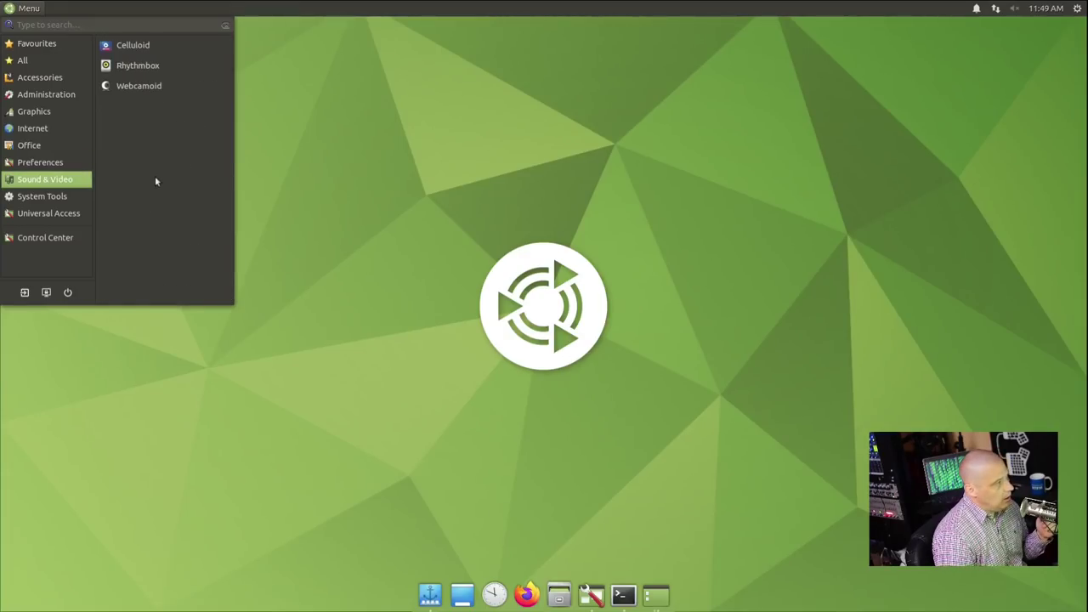
left_click(196, 46)
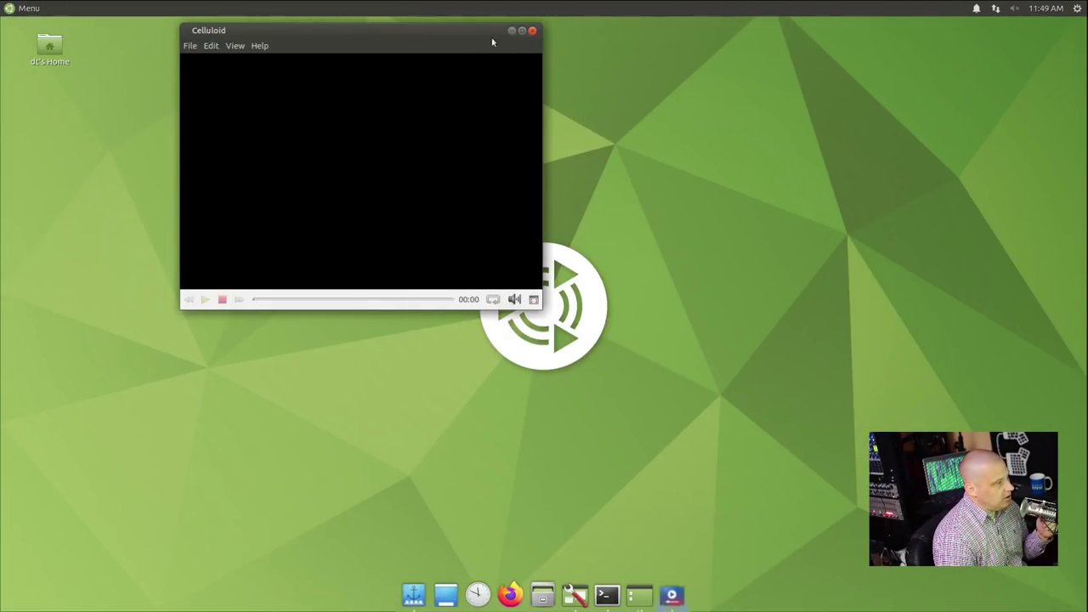
left_click(259, 45)
left_click(272, 75)
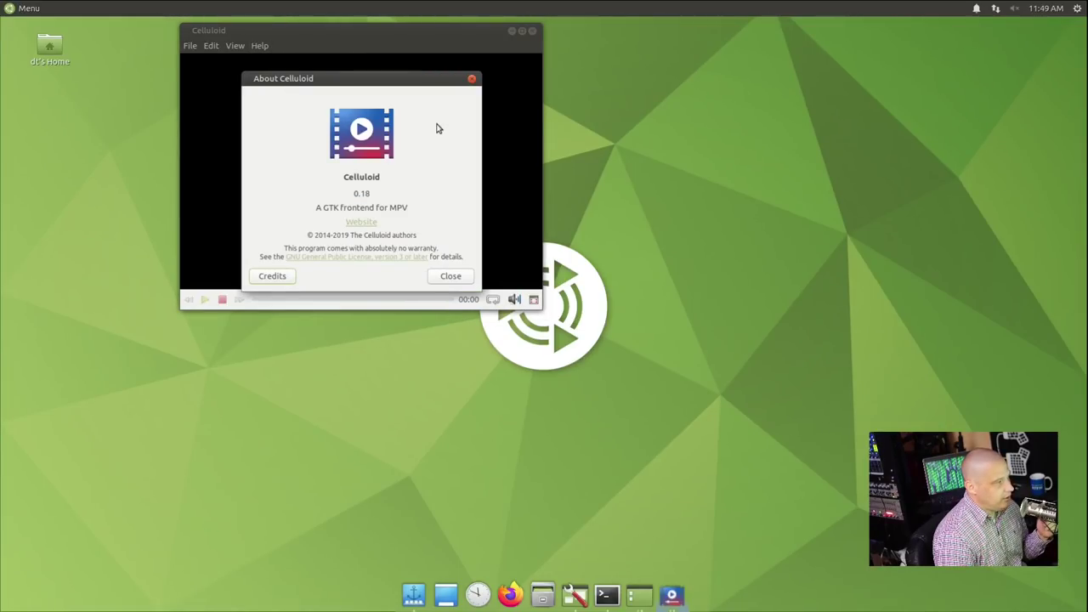
Step: Close Celluloid and list the Sound & Video apps in the application menu again
left_click(471, 79)
left_click(534, 32)
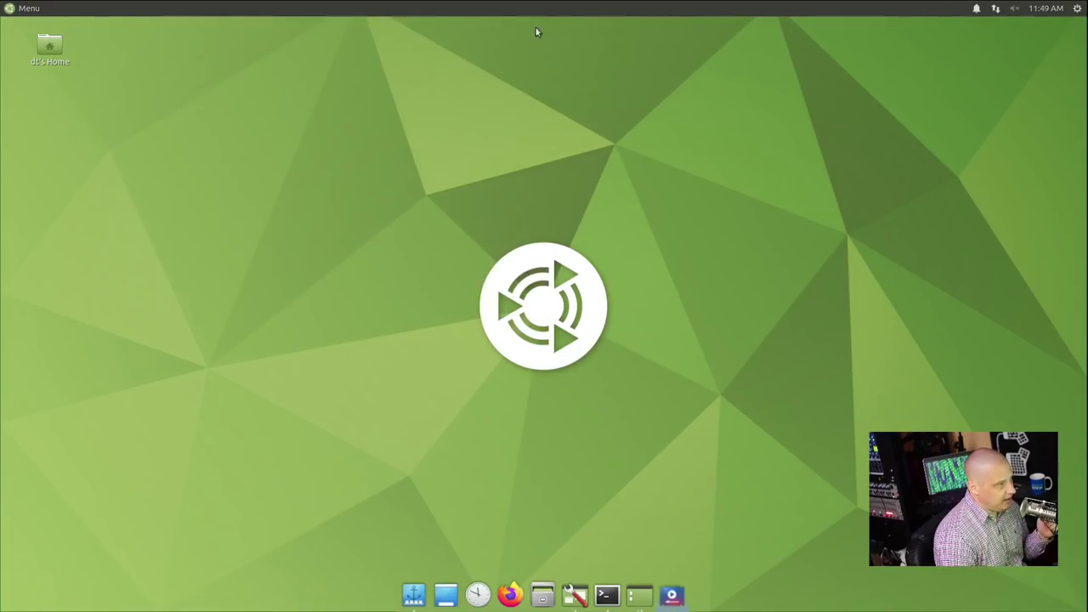
left_click(28, 7)
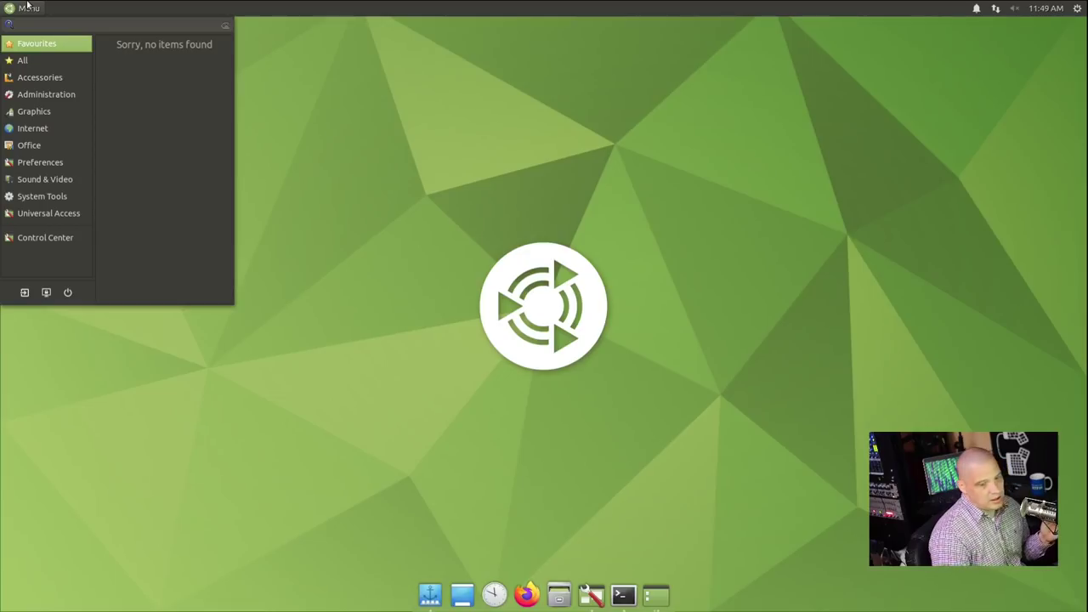
mouse_move(69, 182)
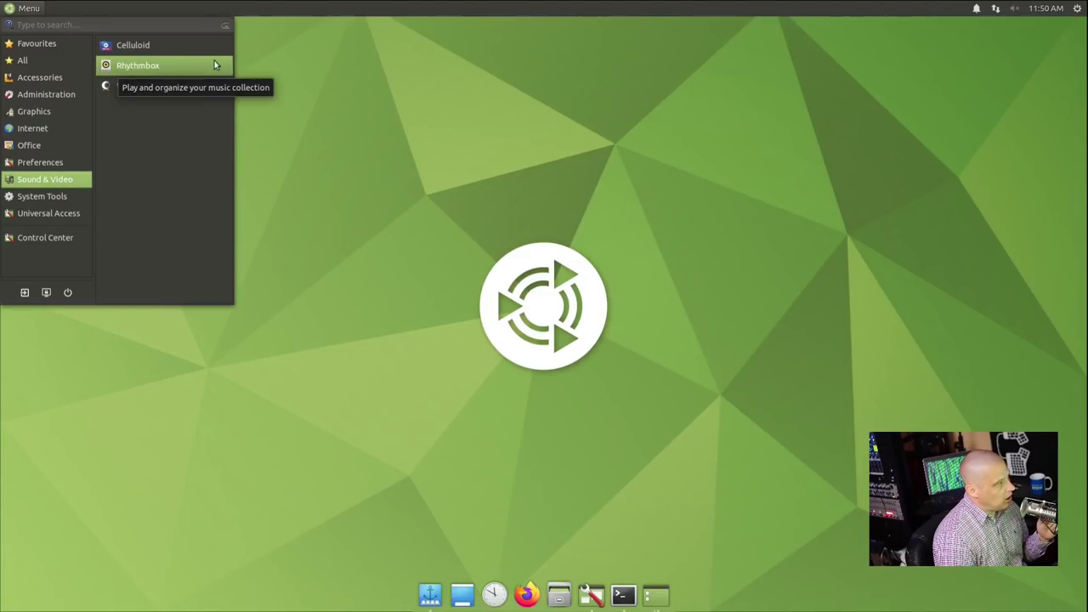
Step: Close the menu, open a terminal with enlarged text and try running htop
left_click(702, 309)
key("ctrl+alt+t")
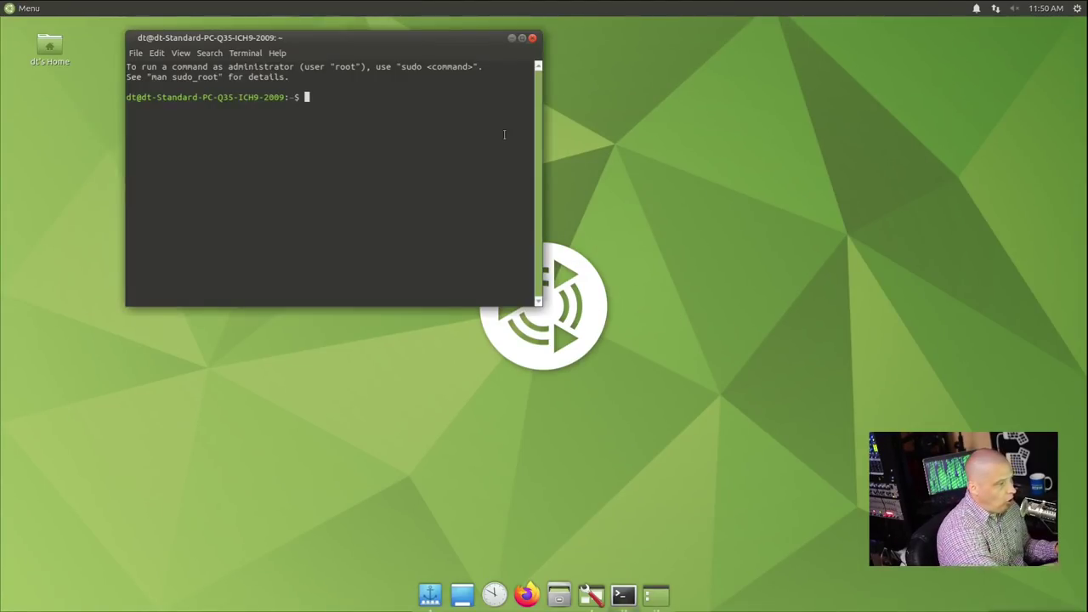
key("BackSpace")
key("ctrl+plus")
key("ctrl+plus")
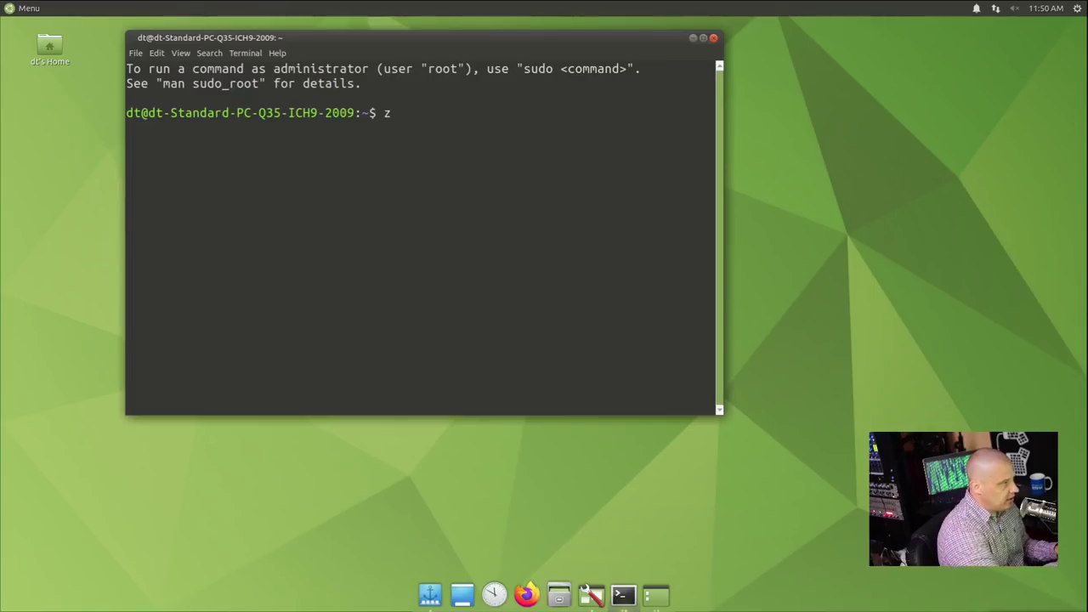
type("htop")
key("Return")
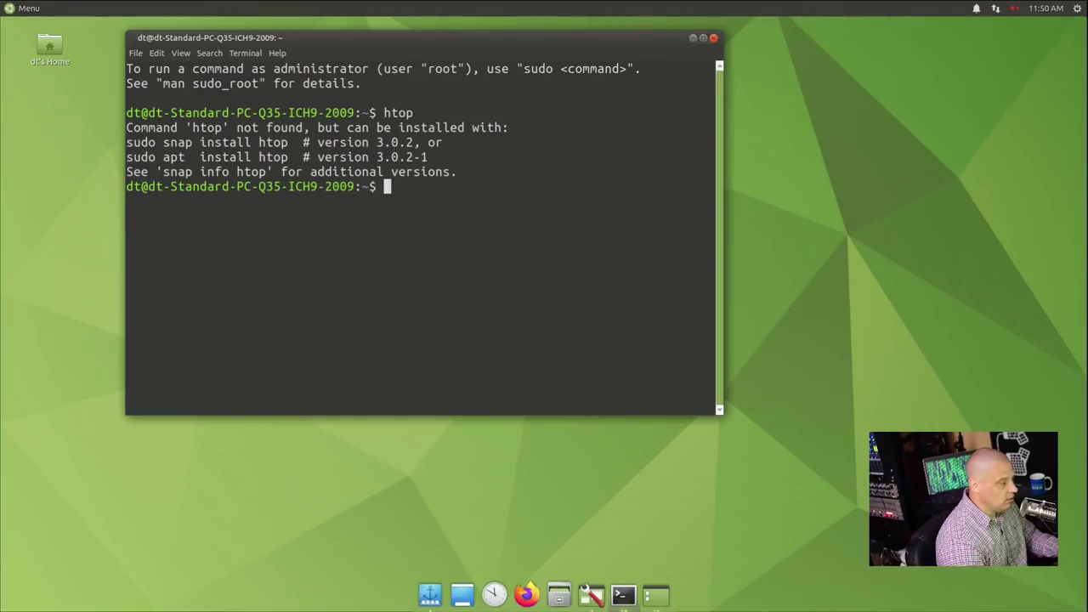
Step: Install htop with sudo apt install, check vim, then launch htop
type("sudo apt install htop")
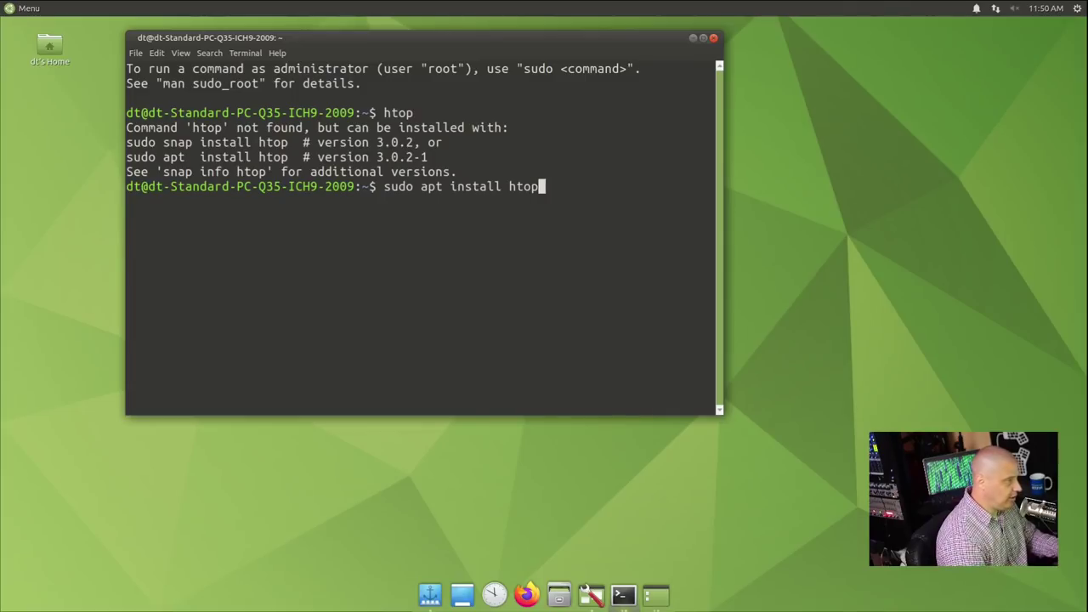
key("Return")
key("Return")
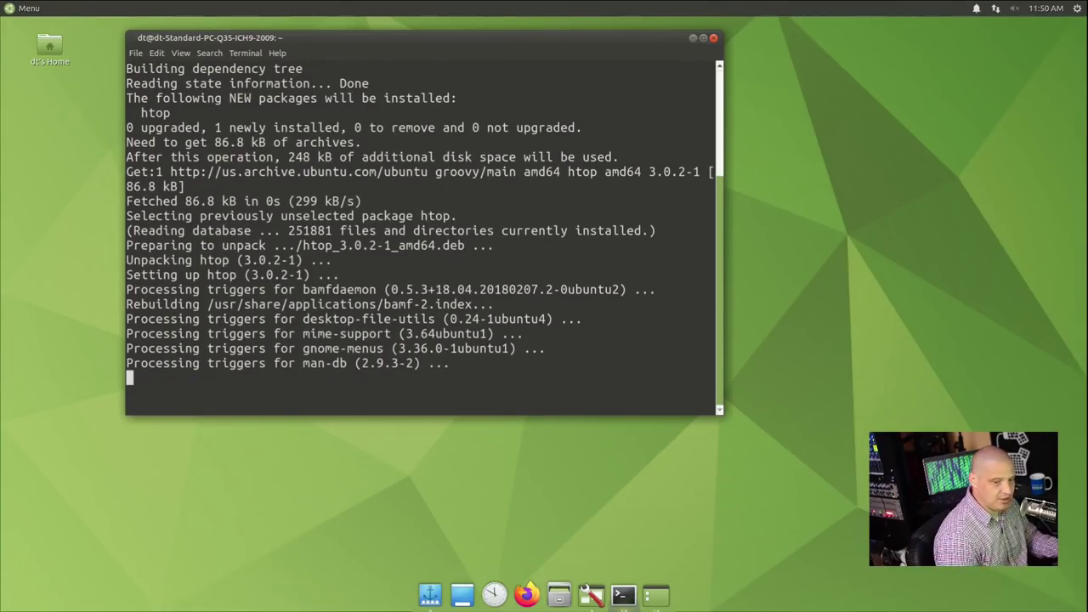
type("vim")
key("Return")
type("htop")
key("Return")
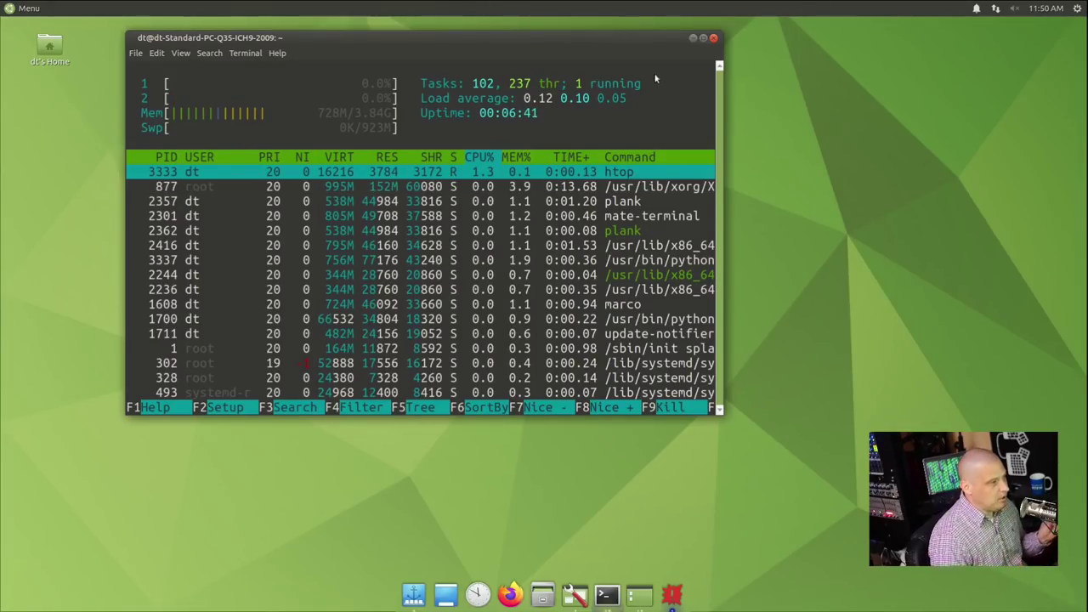
Step: Close the terminal and dismiss the error report without sending it
left_click(714, 40)
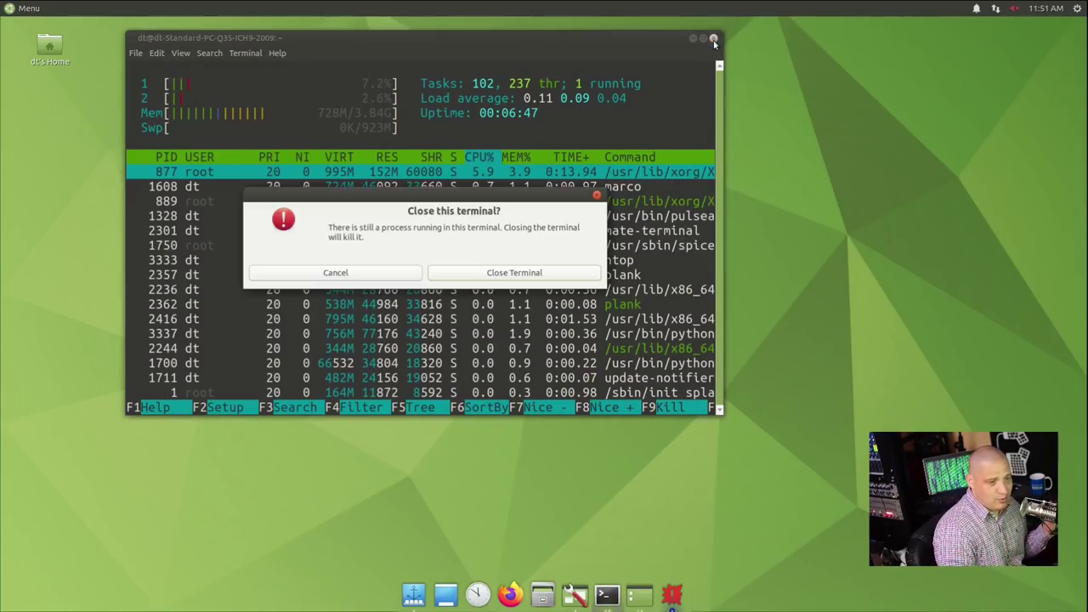
left_click(489, 272)
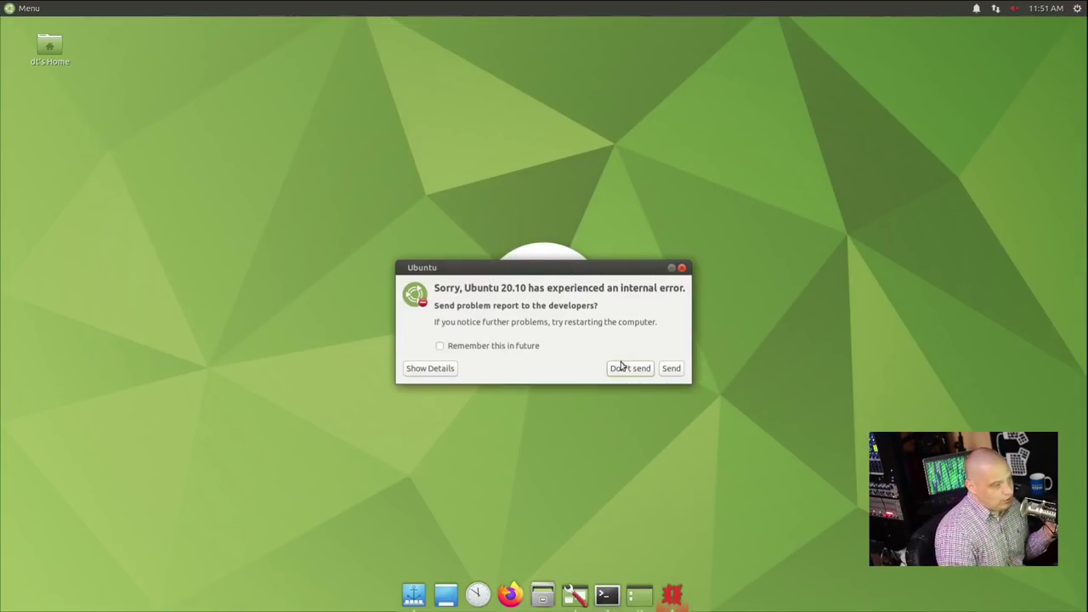
left_click(682, 269)
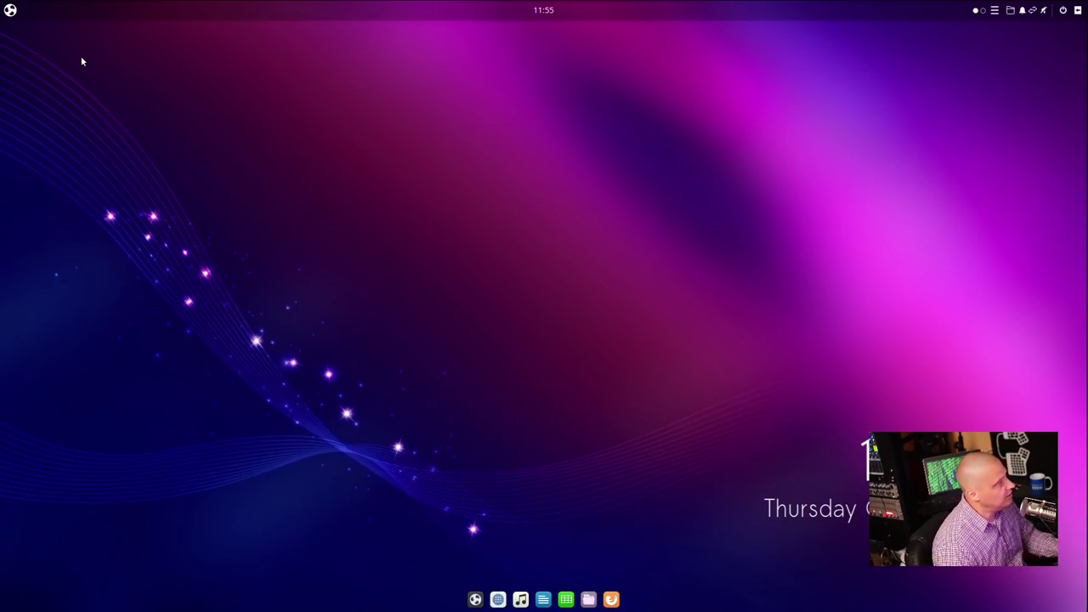
Step: Open the Budgie application menu, showing the Accessories apps
left_click(12, 15)
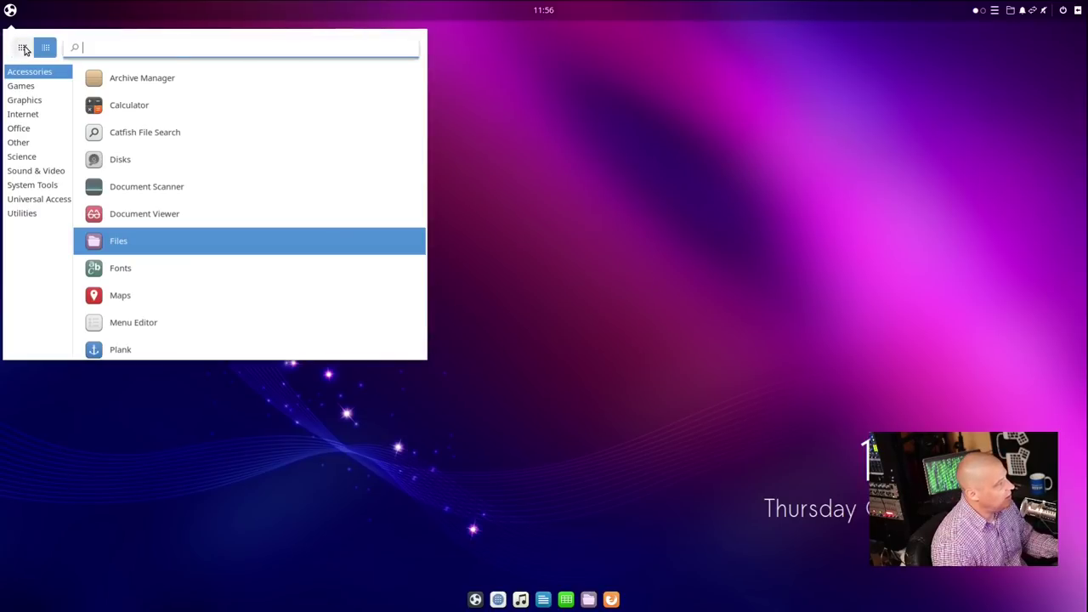
Step: Toggle the menu between icon grid and category list, then launch Files from Accessories
left_click(23, 48)
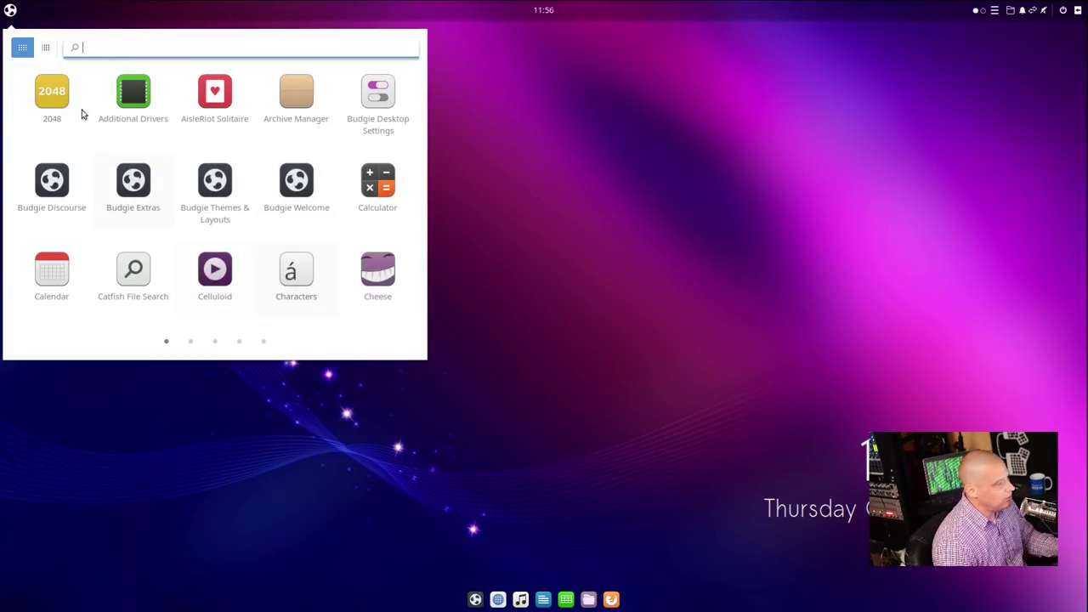
left_click(45, 47)
left_click(23, 47)
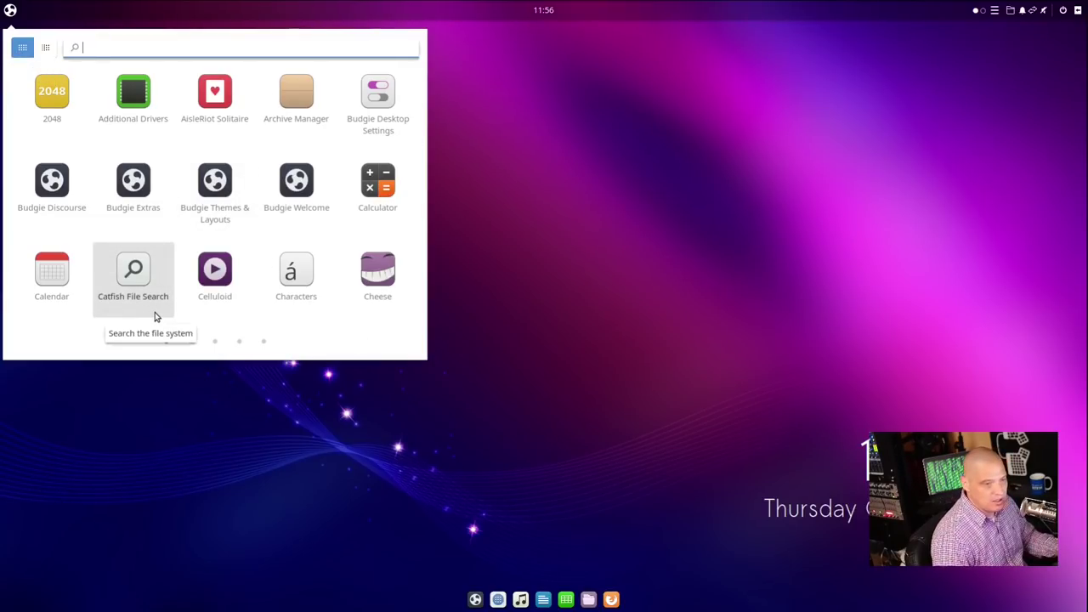
left_click(45, 47)
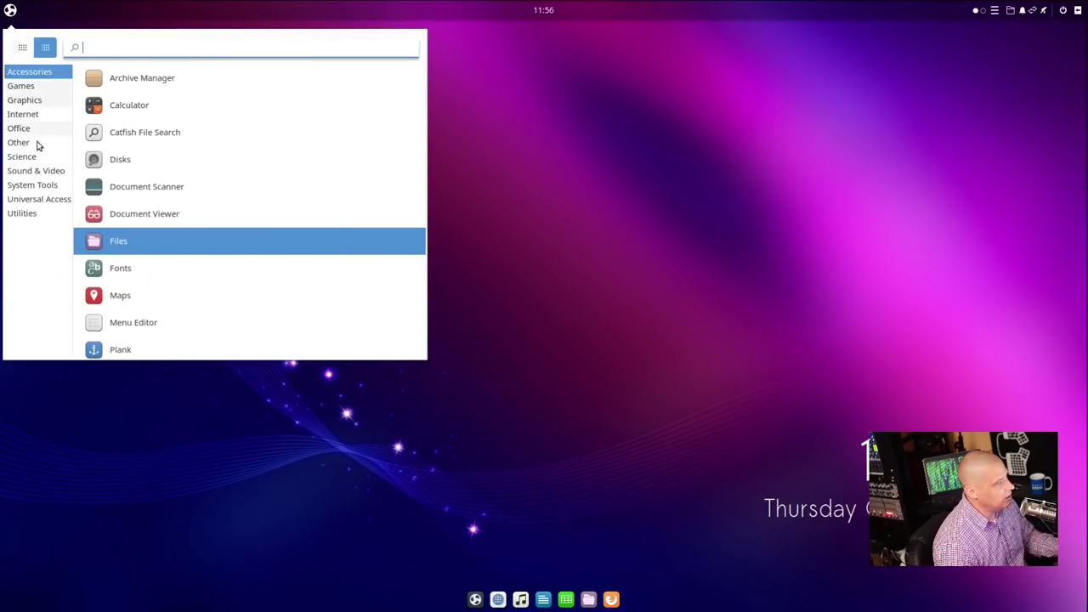
left_click(20, 88)
left_click(38, 70)
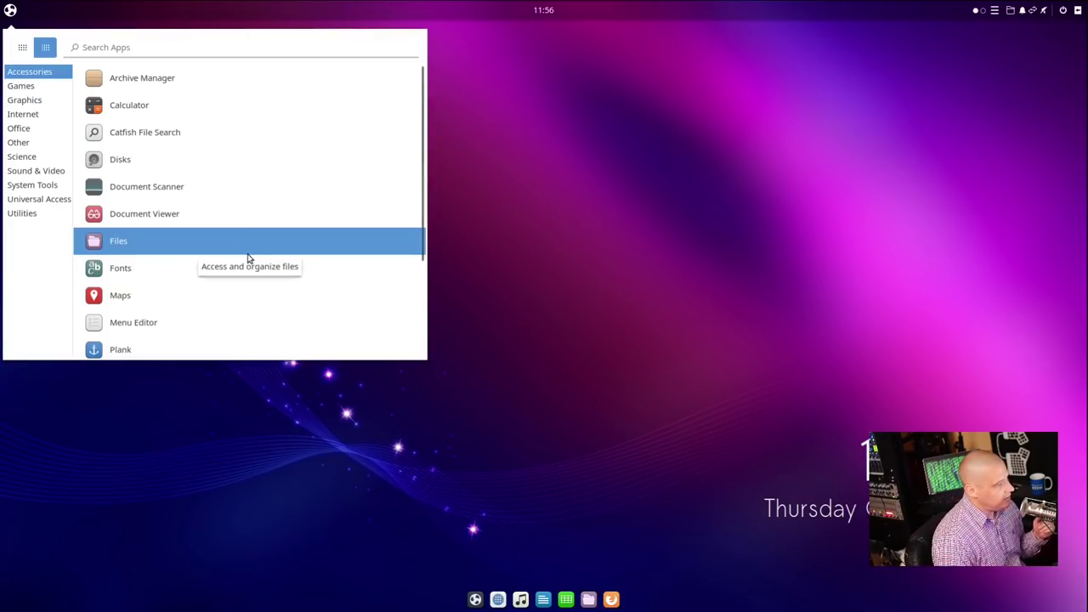
left_click(196, 245)
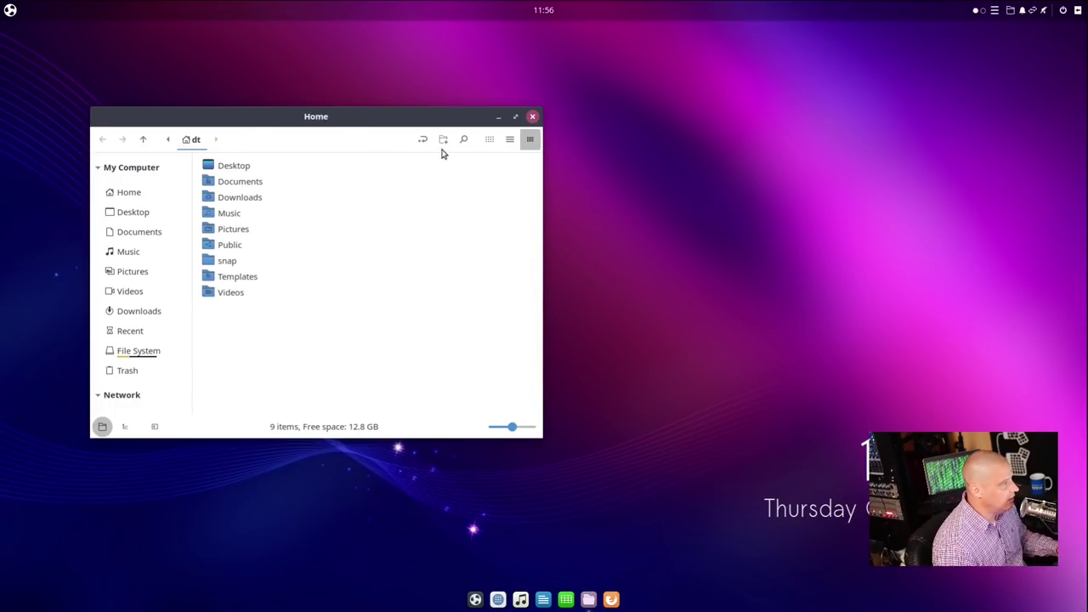
Step: Switch the Home folder between list and icon views and toggle the menu bar
left_click(509, 139)
left_click(489, 140)
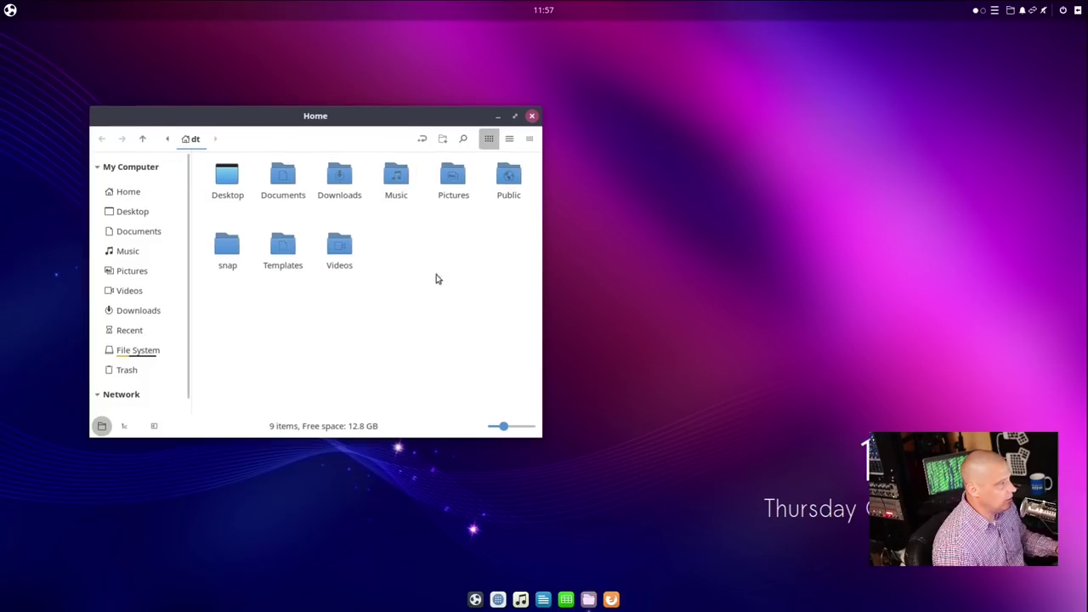
key("alt")
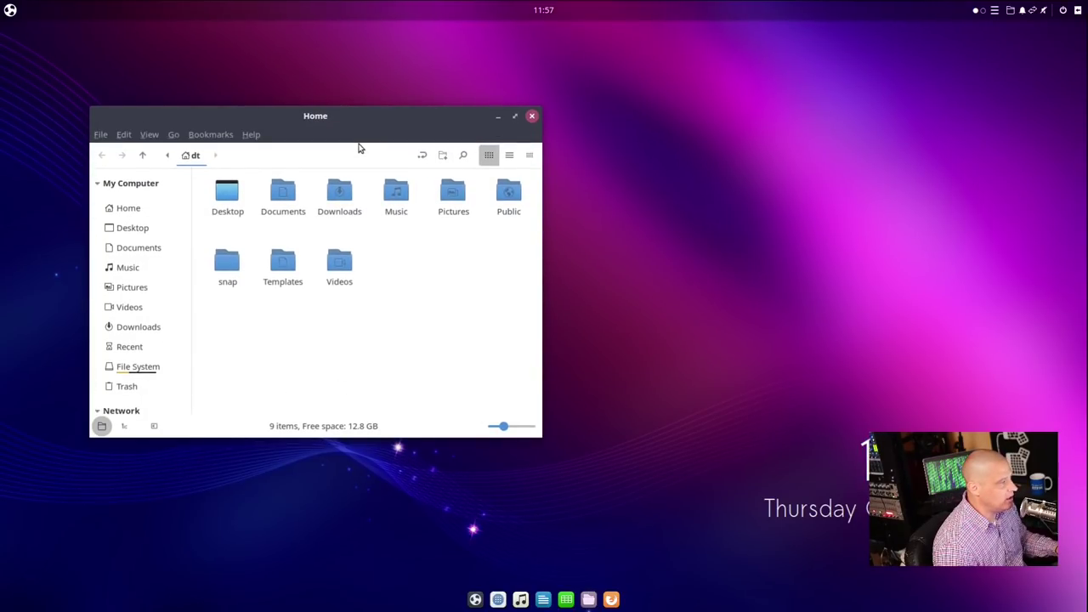
key("alt")
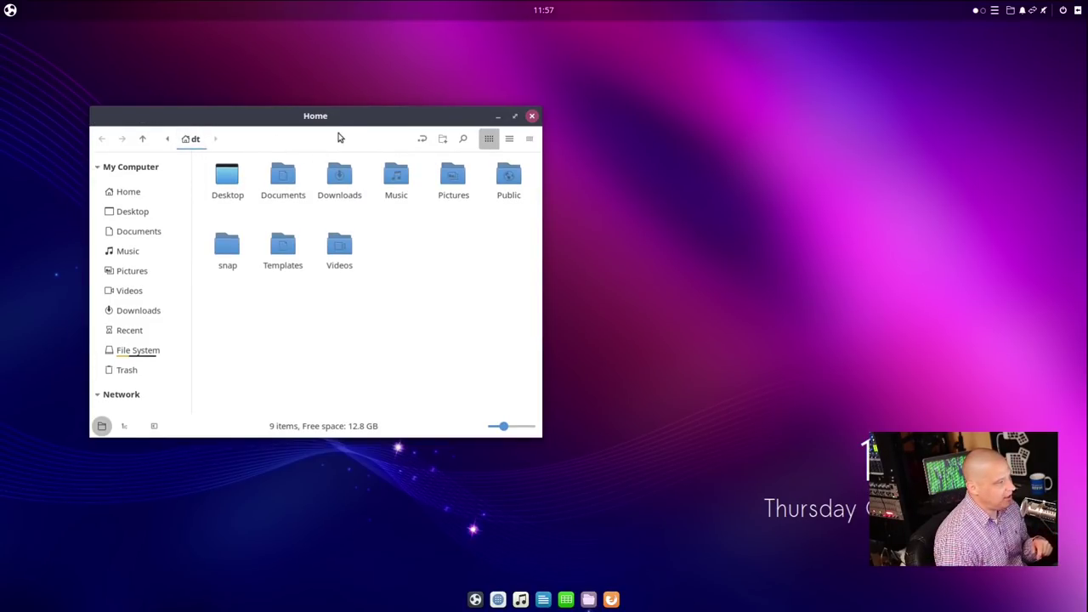
key("alt")
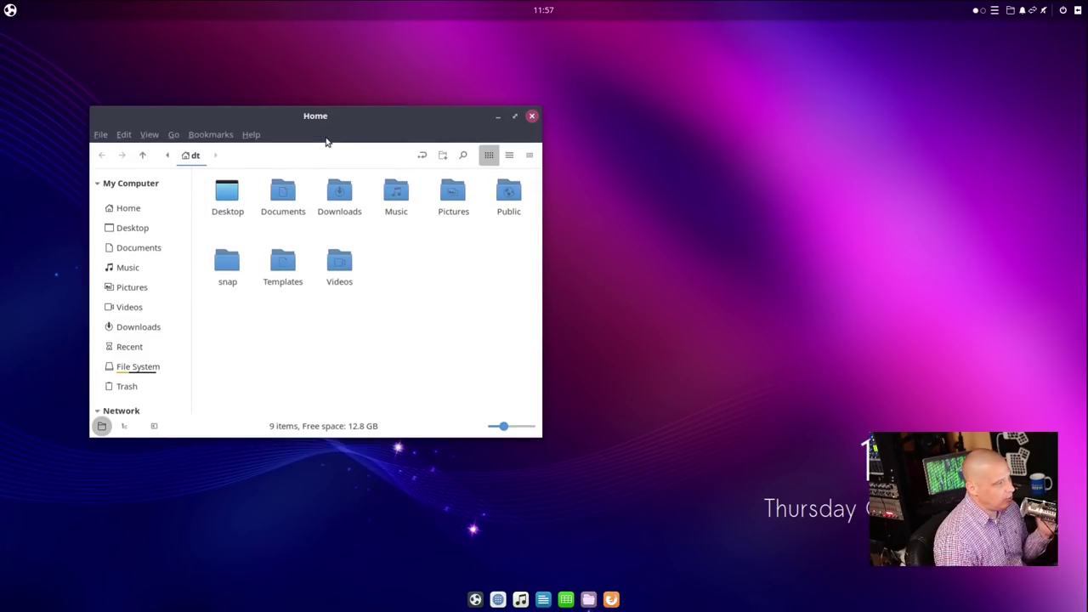
Step: Check Nemo's version 4.6.5 in Help > About, then close the dialog
left_click(252, 134)
left_click(308, 196)
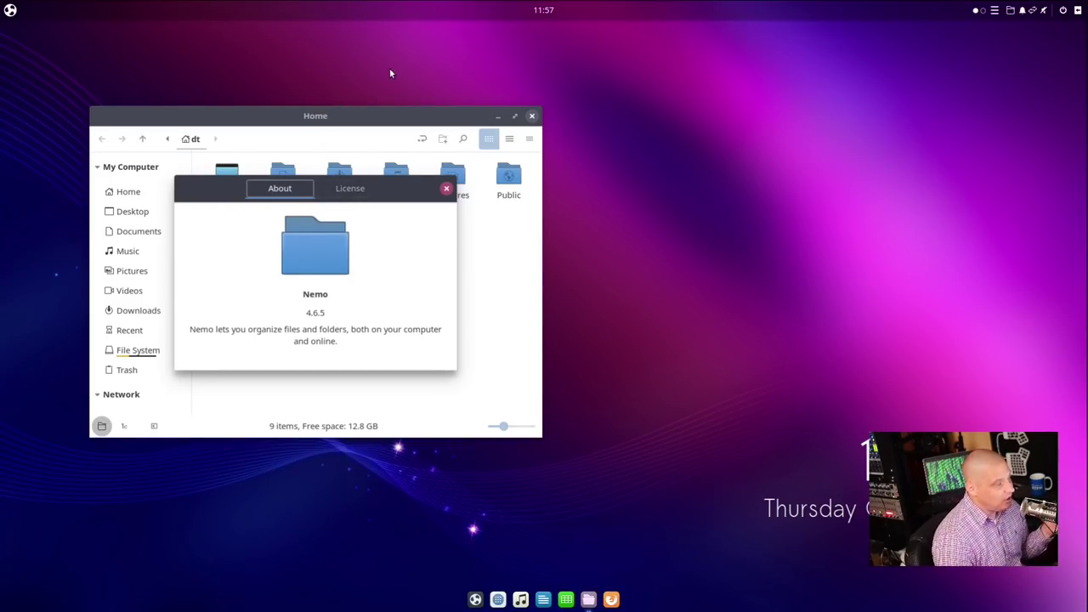
left_click(446, 188)
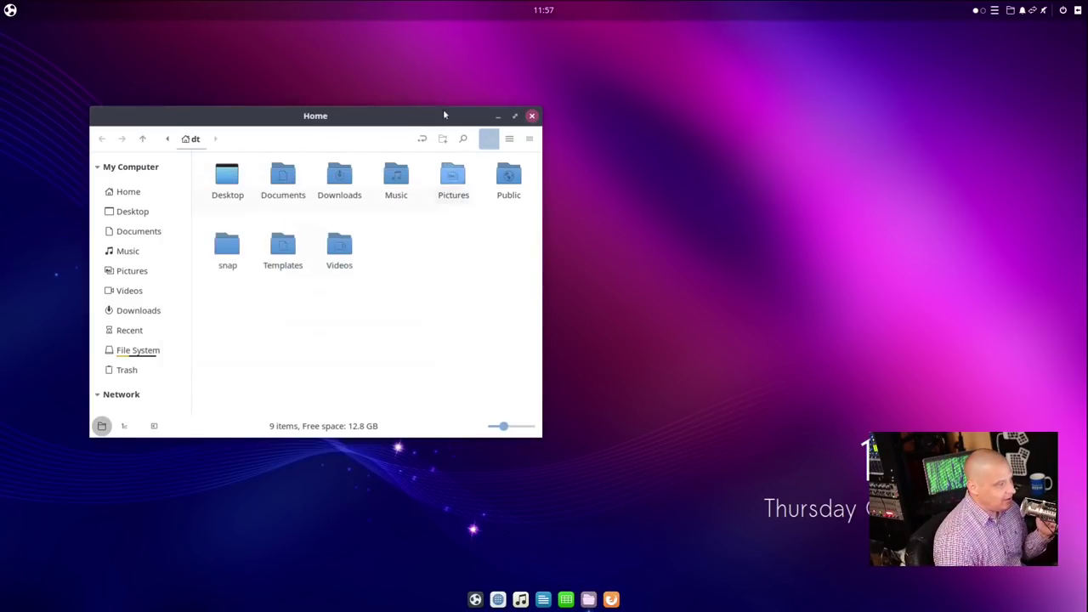
left_click(531, 115)
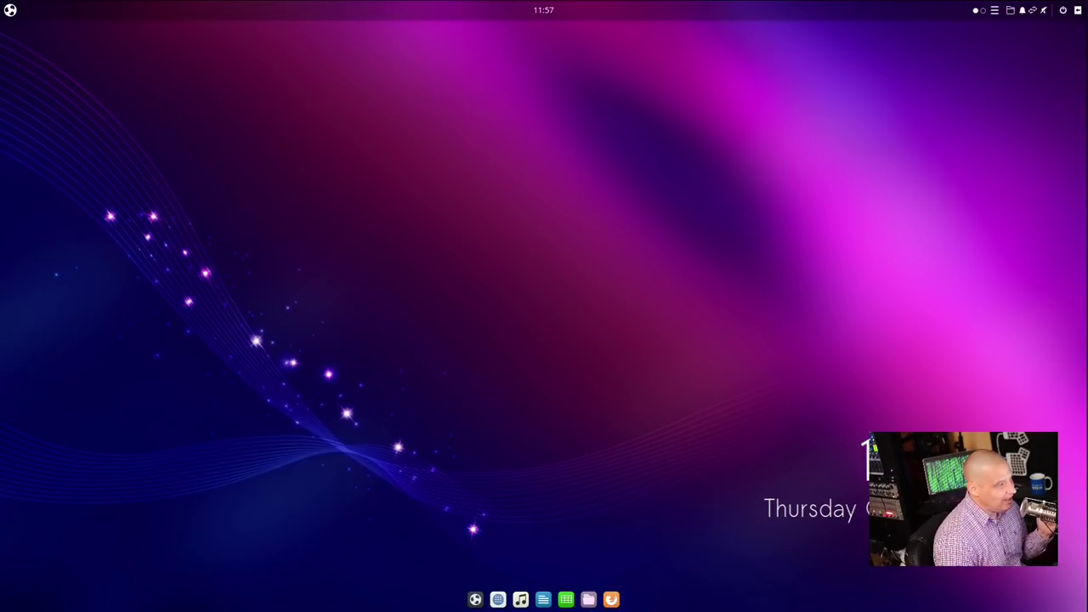
key("super")
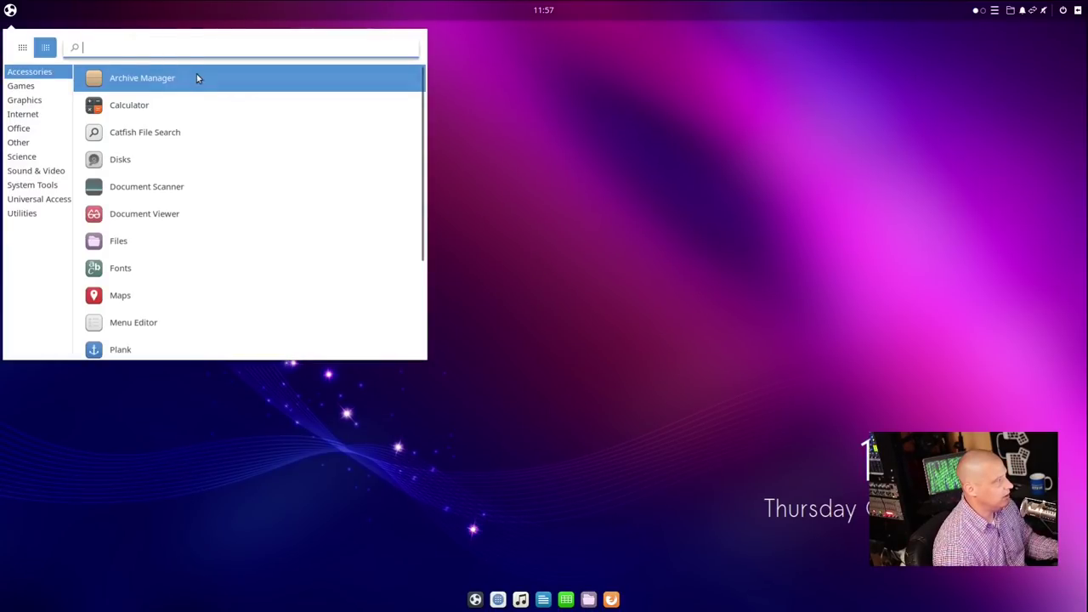
scroll(337, 291, "down", 3)
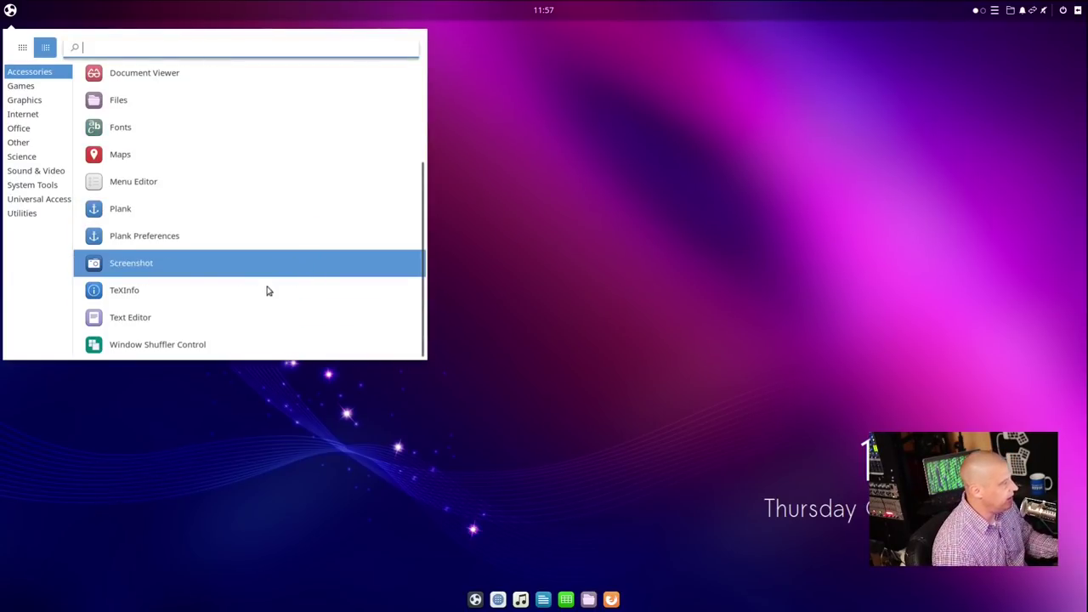
left_click(246, 317)
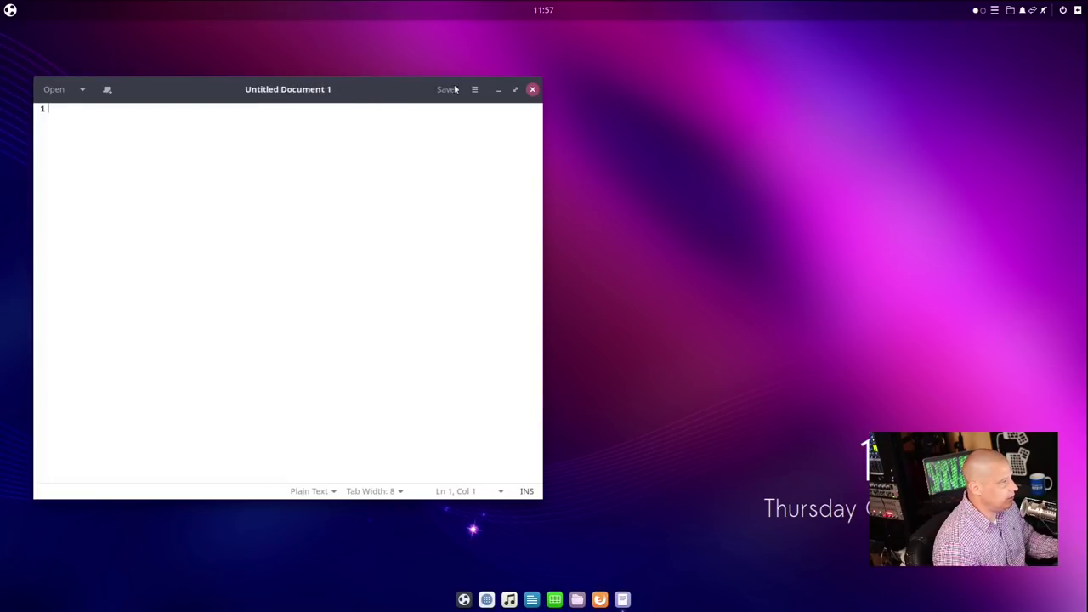
left_click(477, 90)
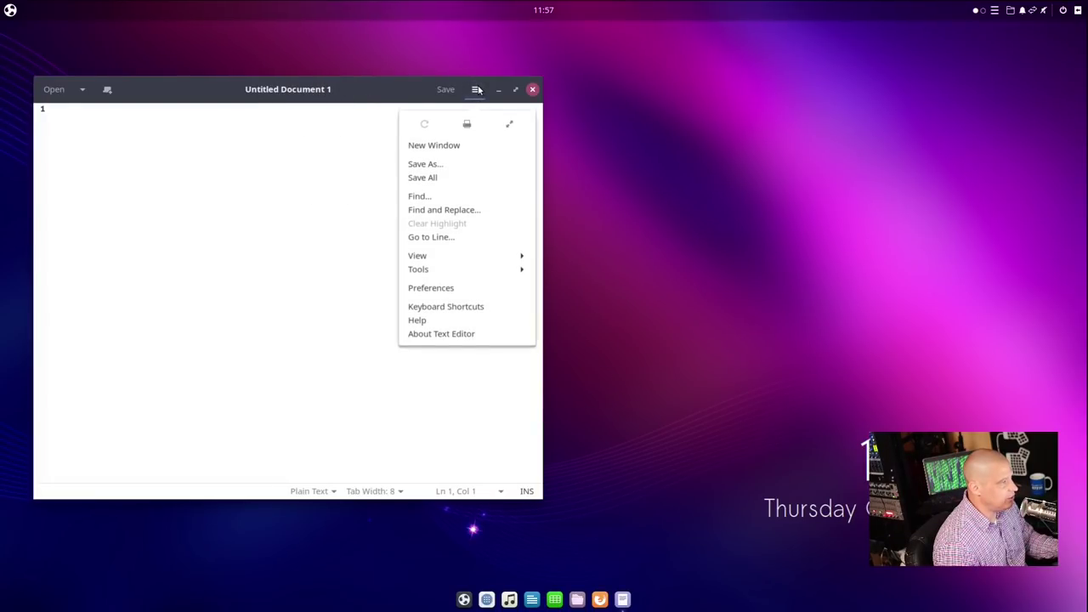
left_click(435, 334)
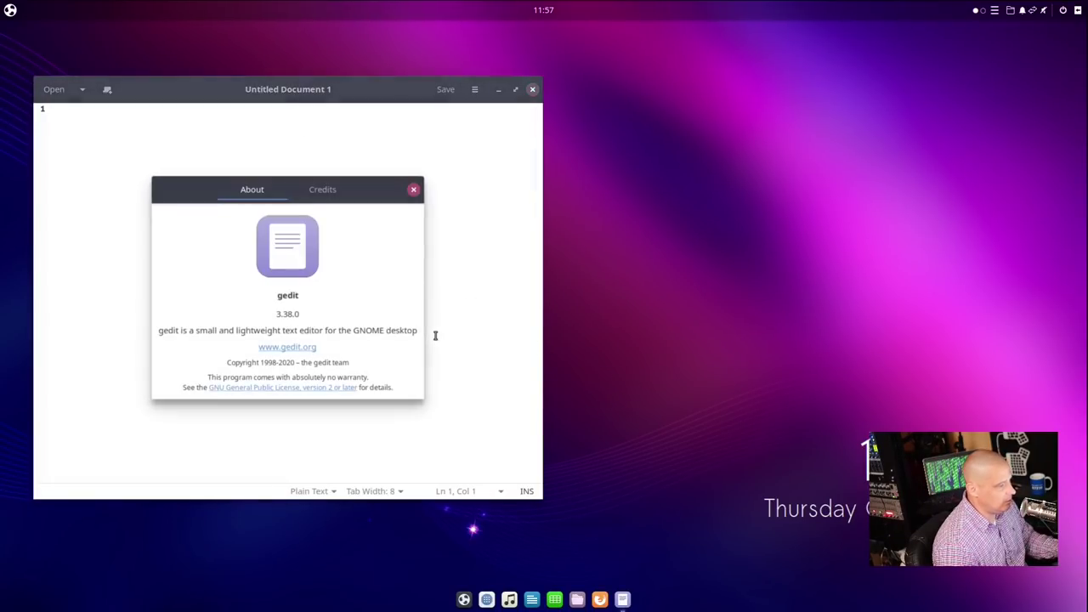
left_click(414, 191)
left_click(532, 89)
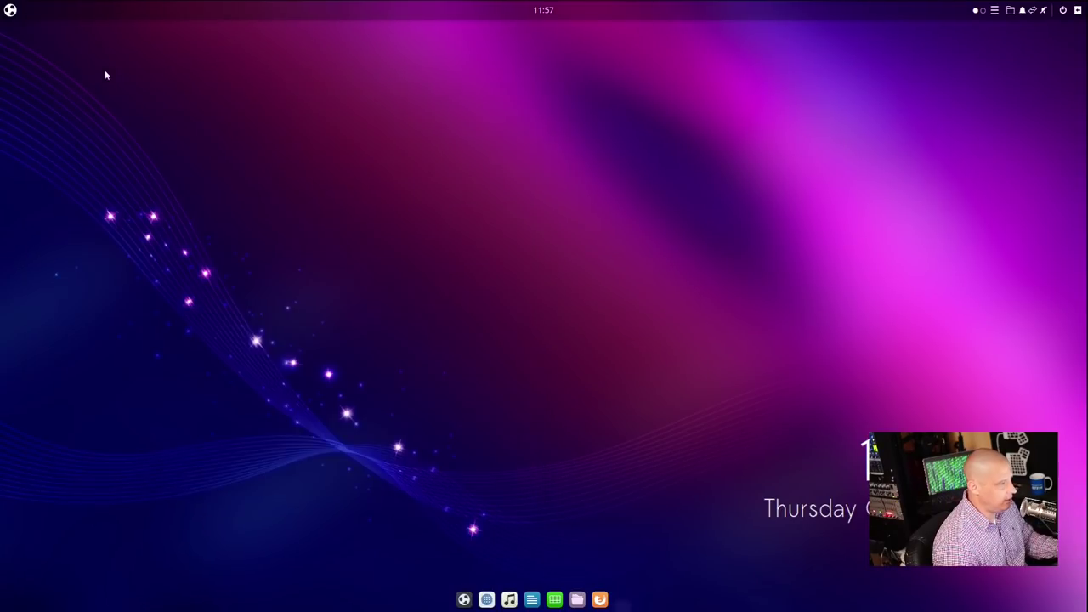
left_click(10, 9)
left_click(37, 87)
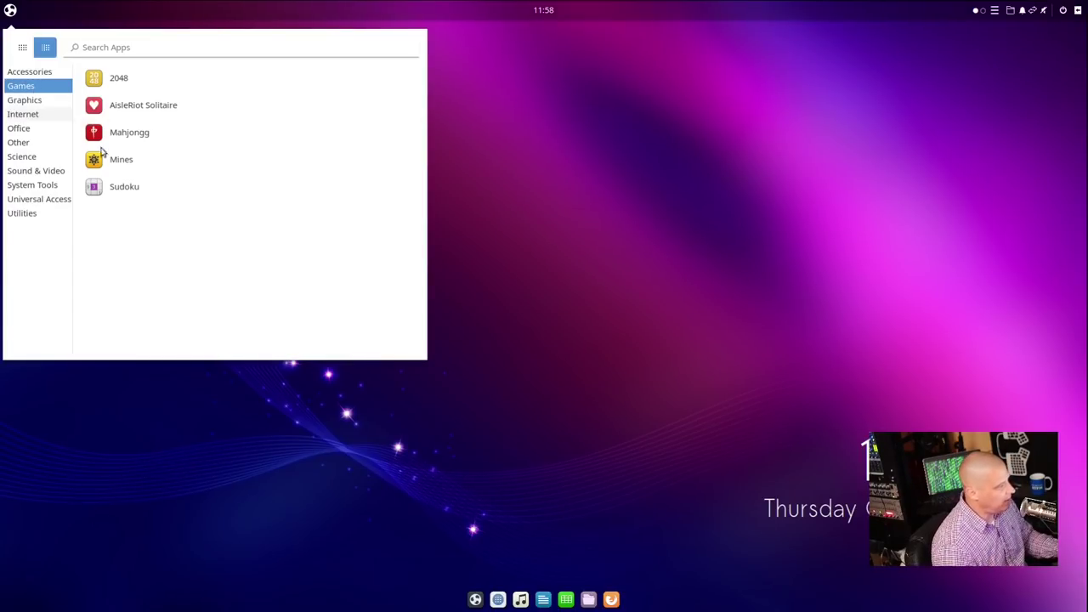
left_click(38, 102)
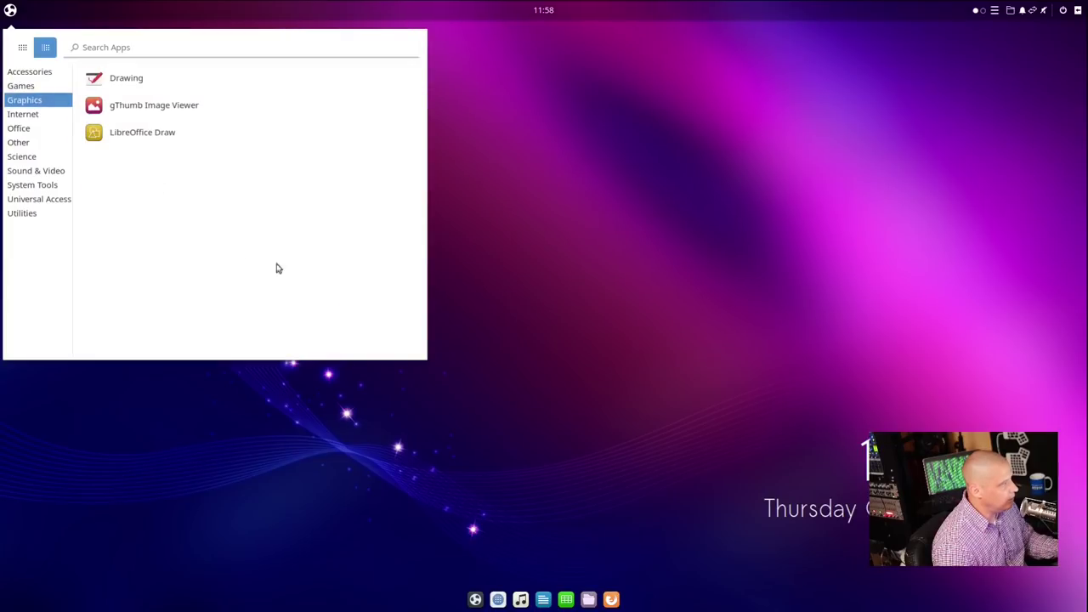
left_click(34, 114)
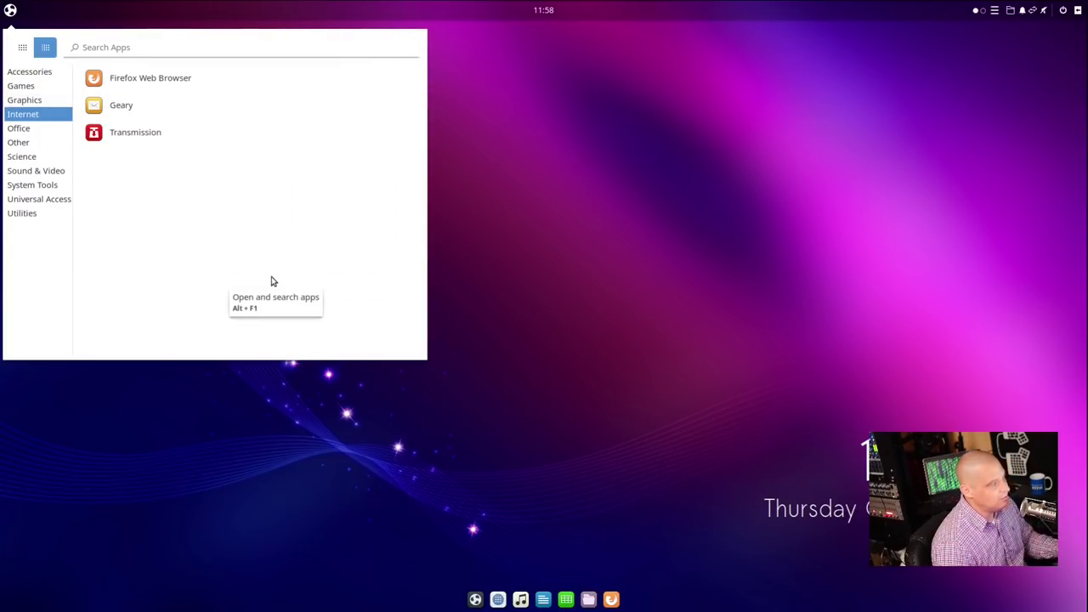
left_click(134, 106)
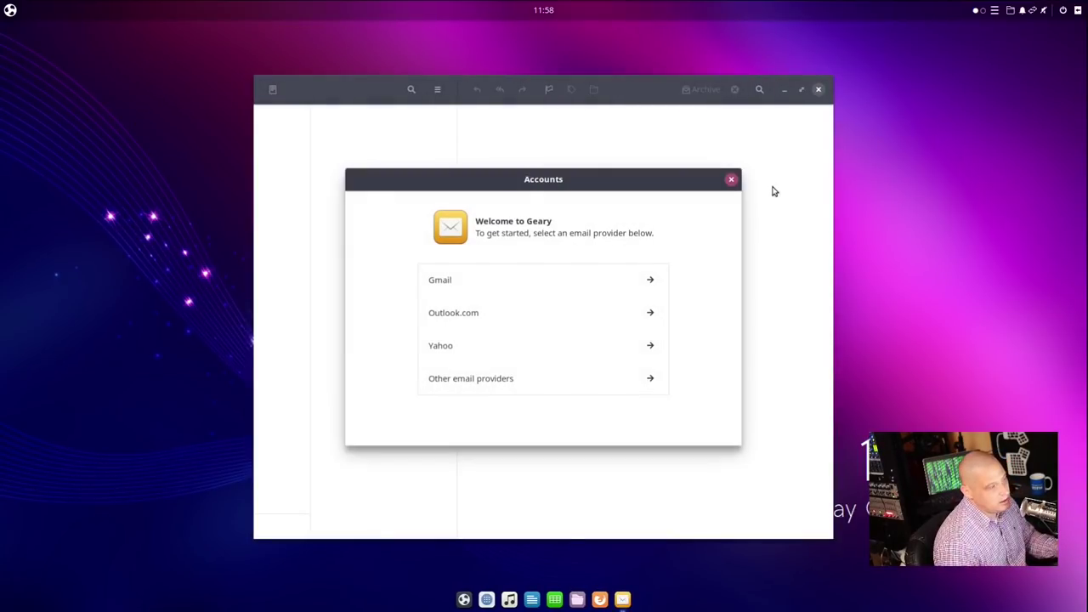
left_click(731, 180)
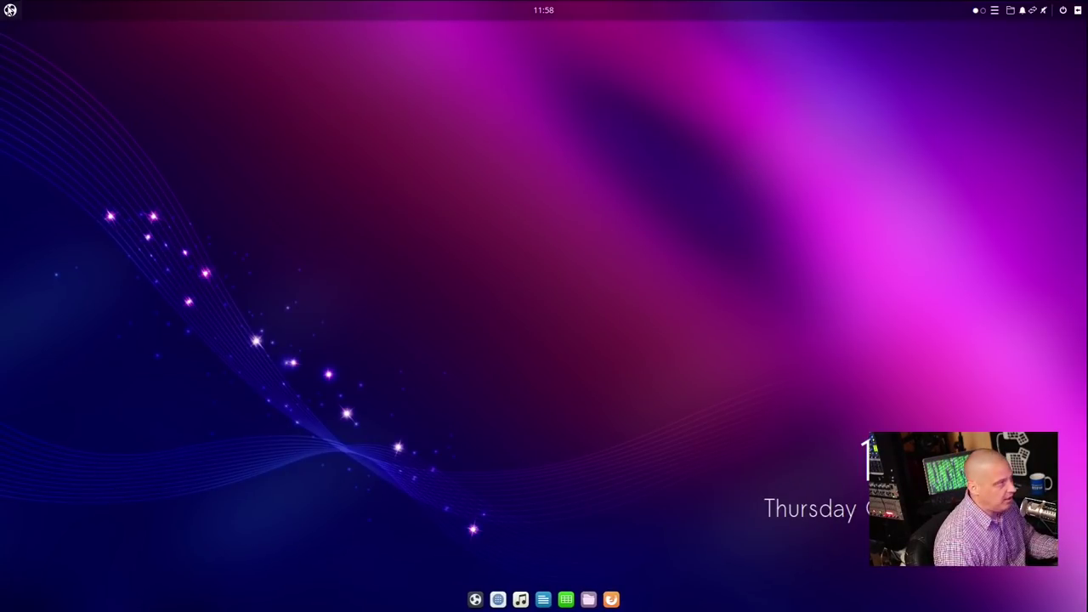
left_click(10, 9)
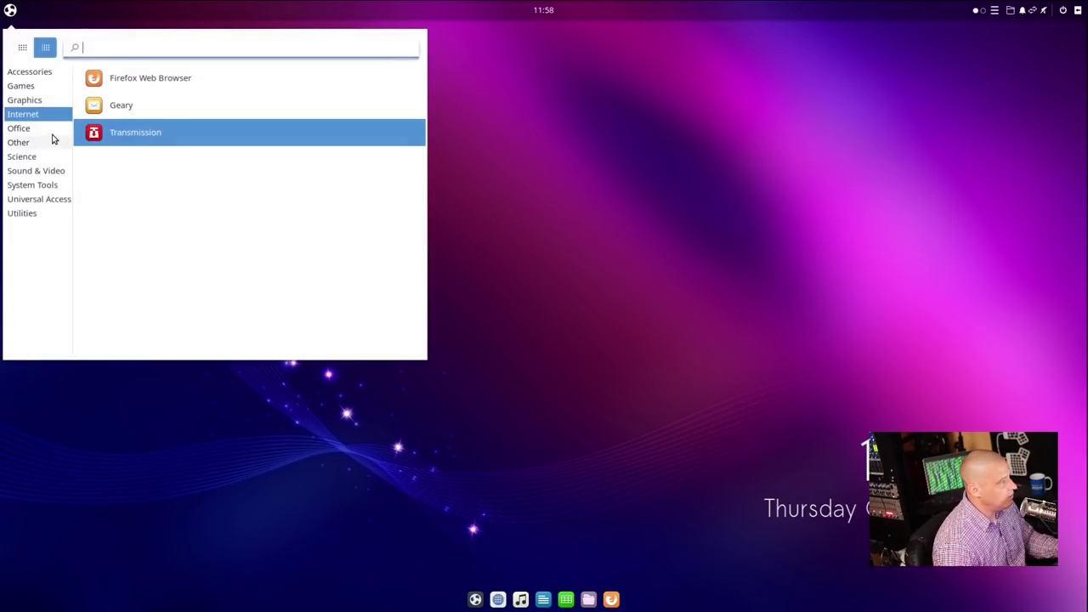
left_click(56, 131)
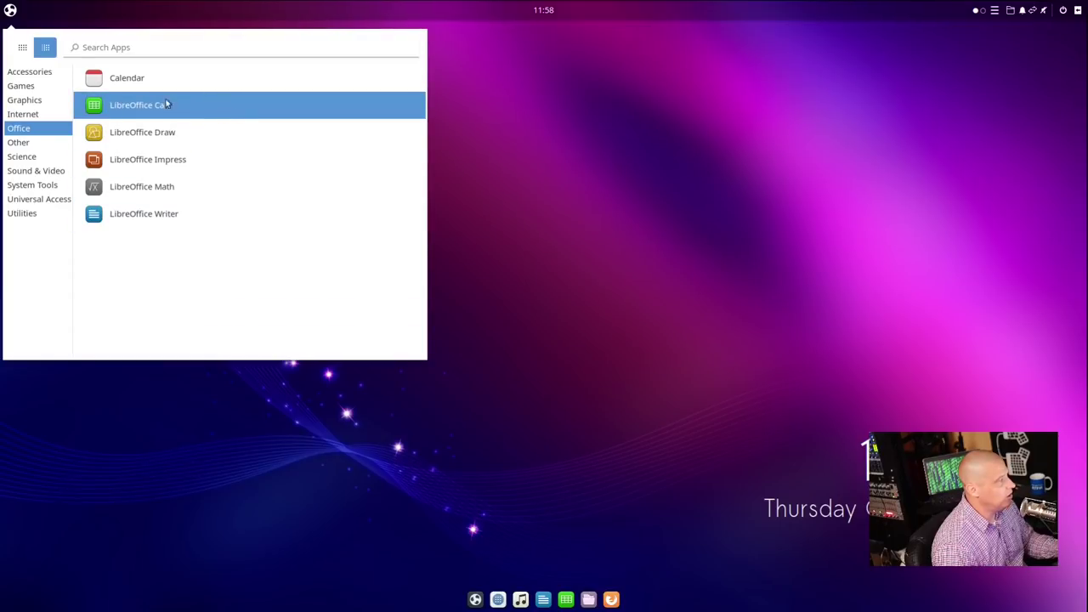
left_click(38, 146)
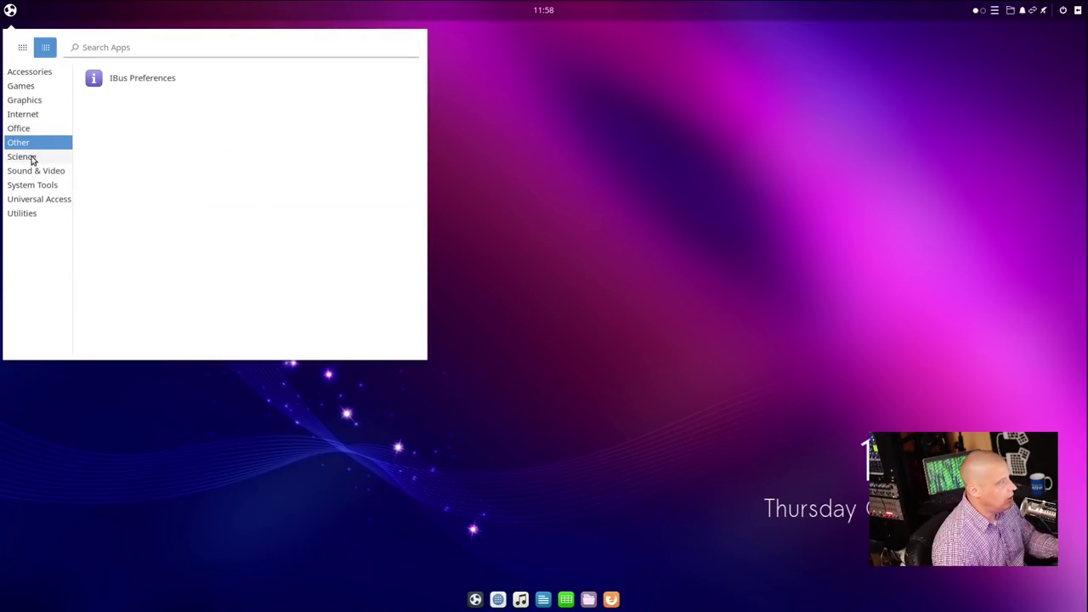
left_click(60, 158)
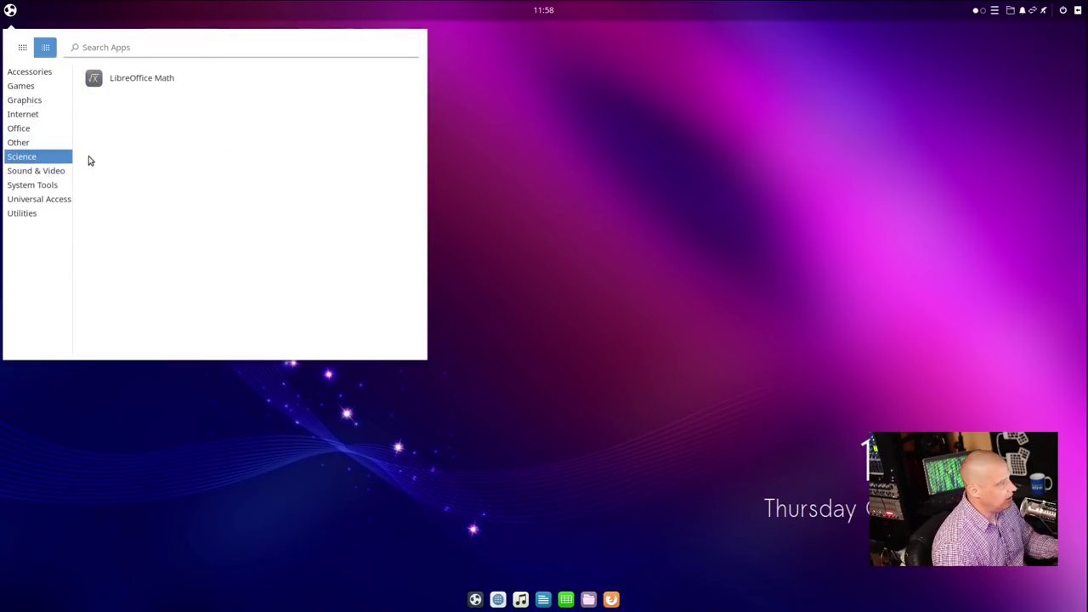
left_click(43, 174)
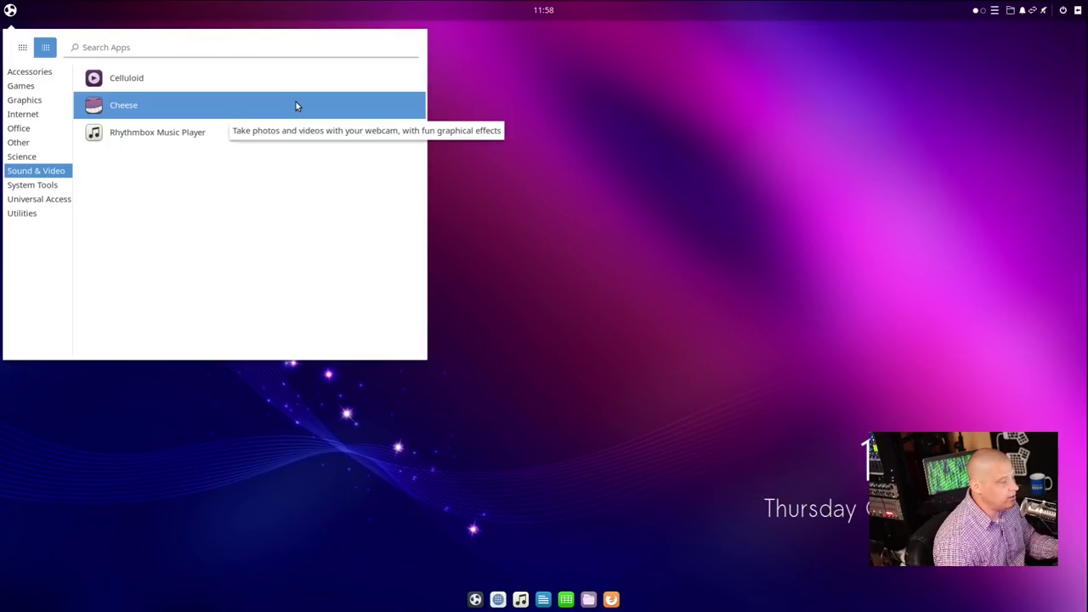
left_click(257, 138)
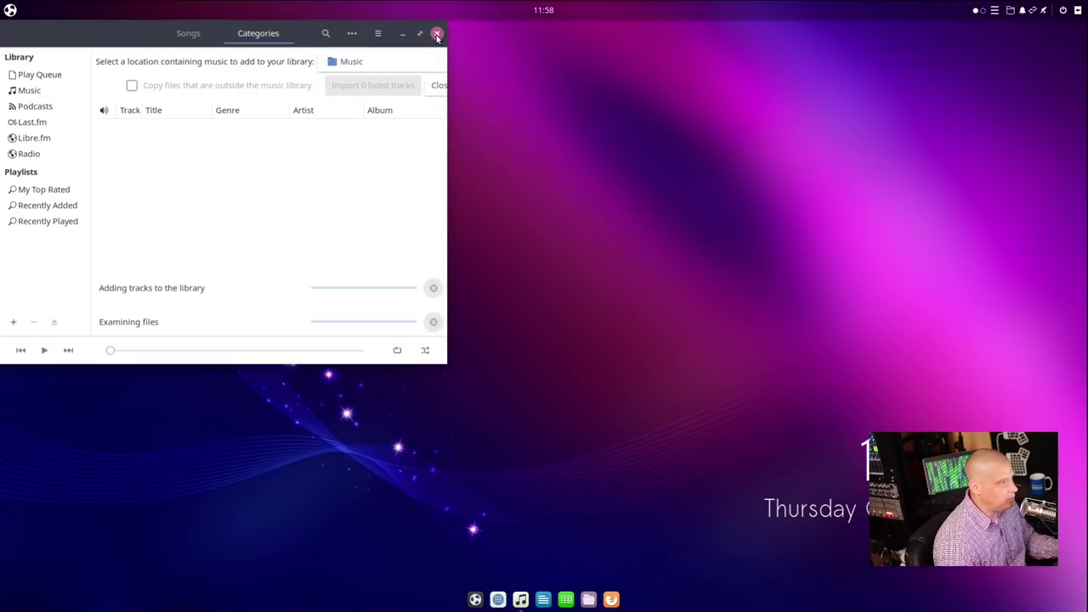
left_click(436, 33)
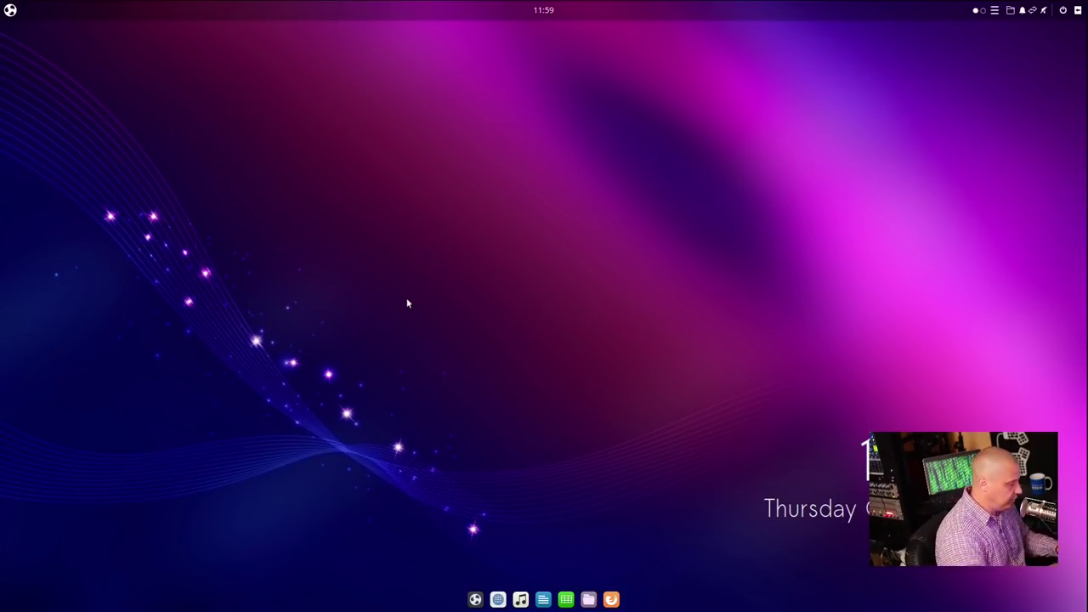
Step: Open a full-screen Tilix terminal with larger text and check whether htop is installed
key("ctrl+alt+t")
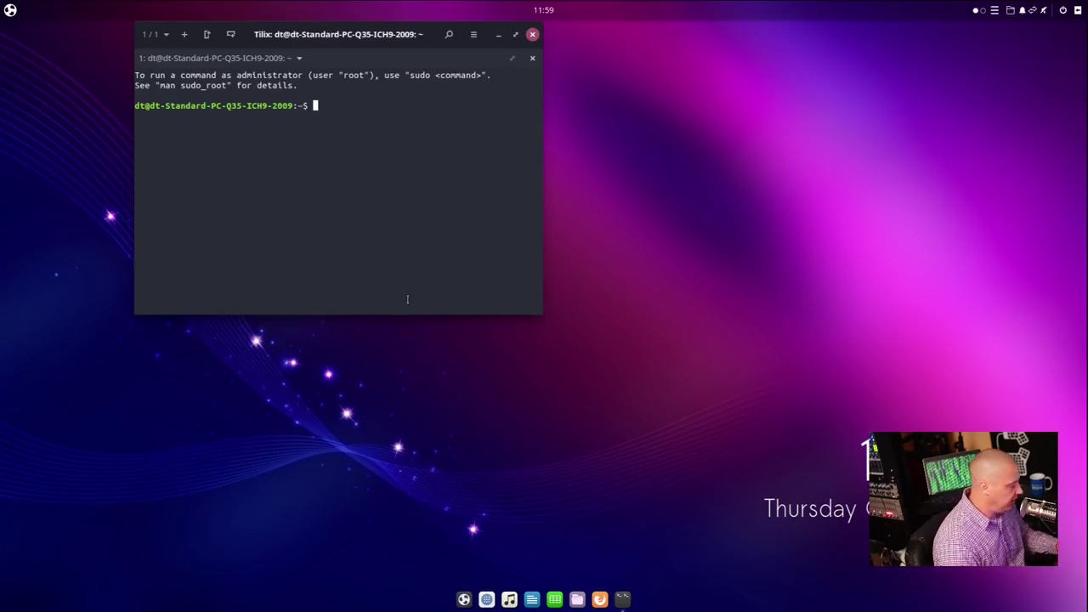
key("ctrl+plus")
key("ctrl+plus")
key("ctrl+plus")
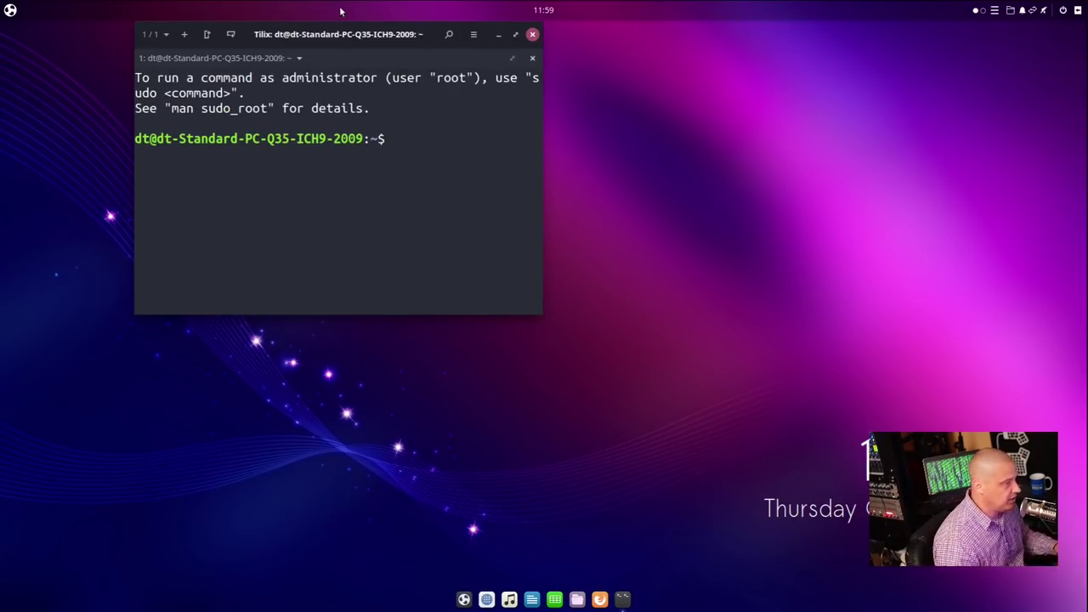
double_click(324, 38)
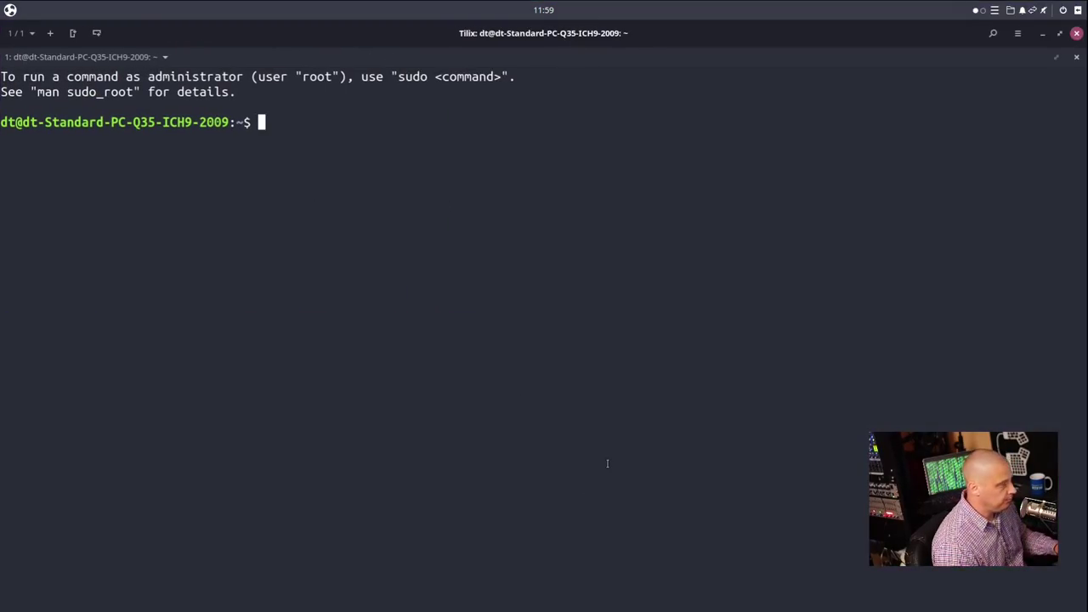
type("htop")
key("Return")
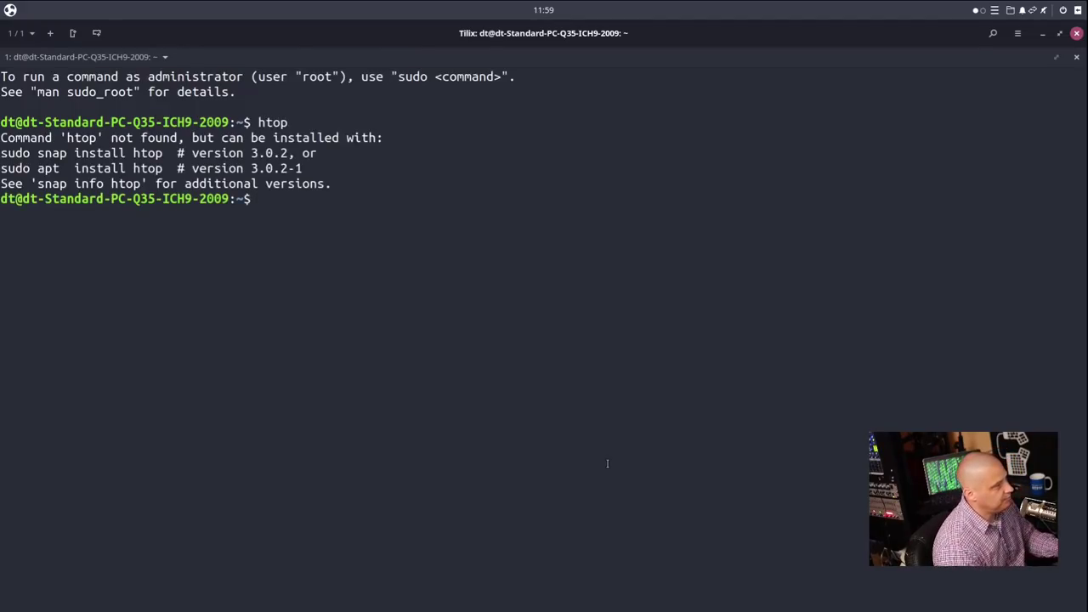
Step: Install htop with sudo apt install htop, then run it showing 821M of 3.84G used
type("sudo ap")
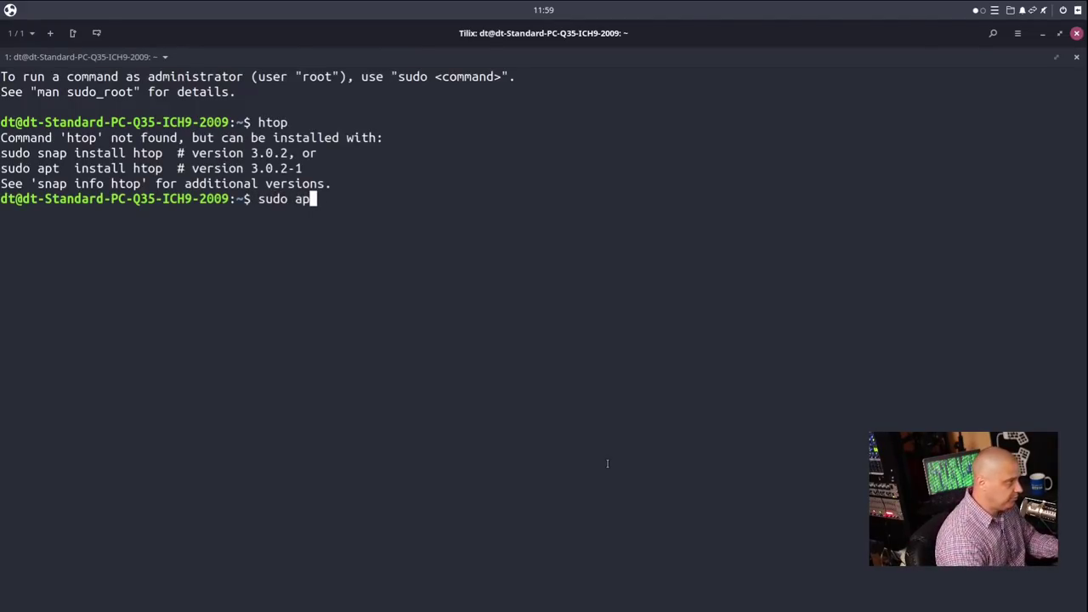
type("t install ")
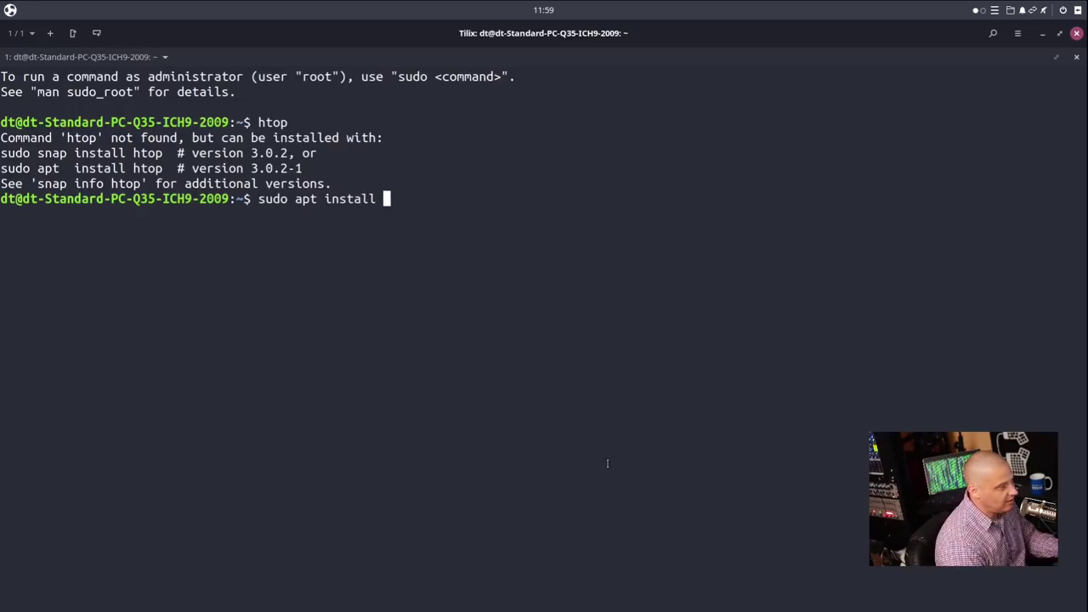
type("htop")
key("Return")
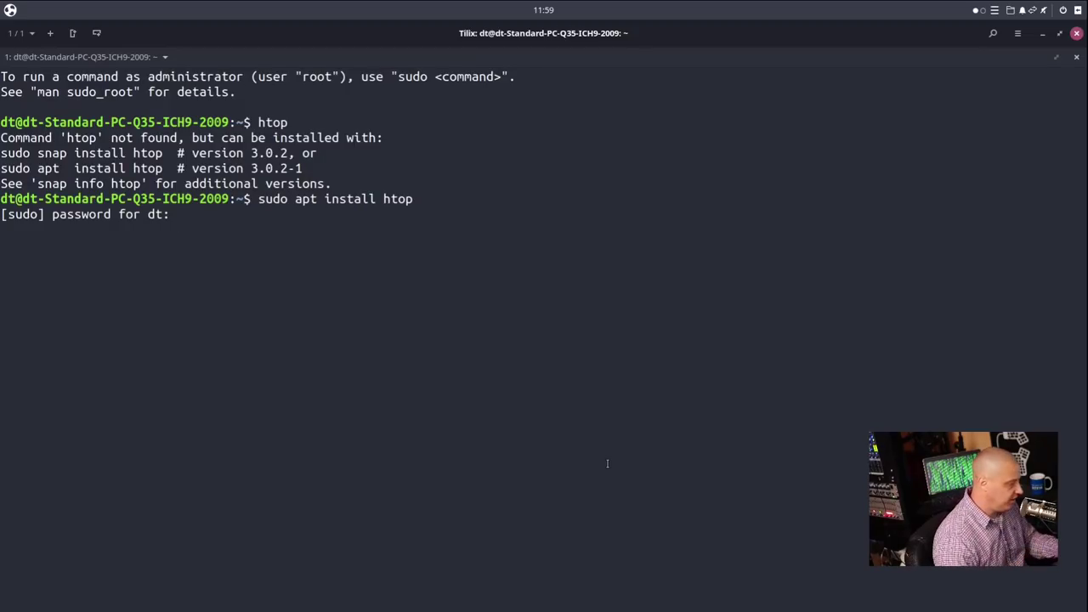
key("Return")
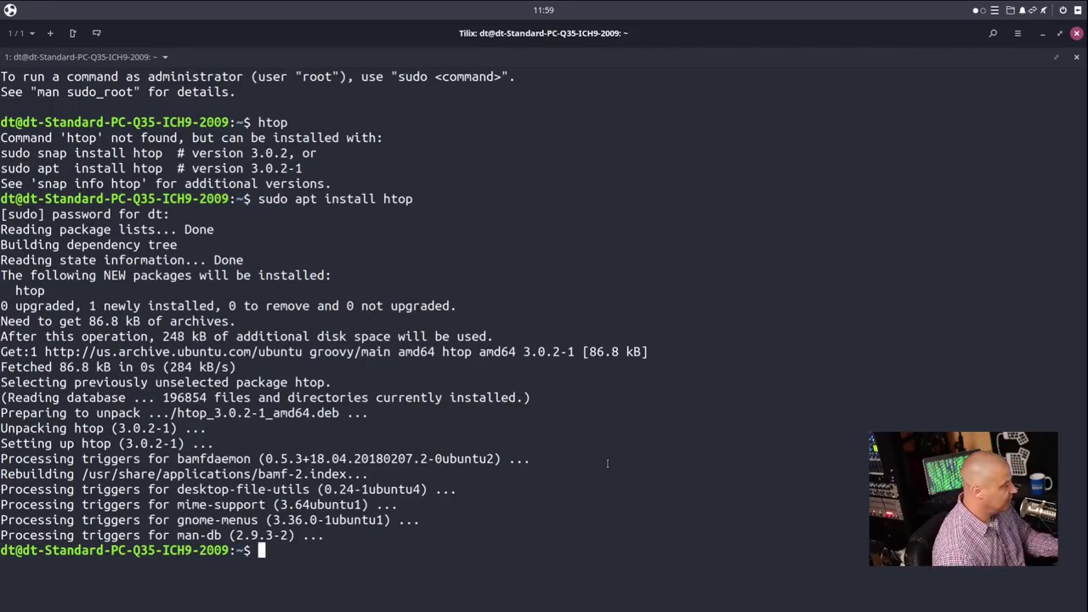
type("vim")
key("Return")
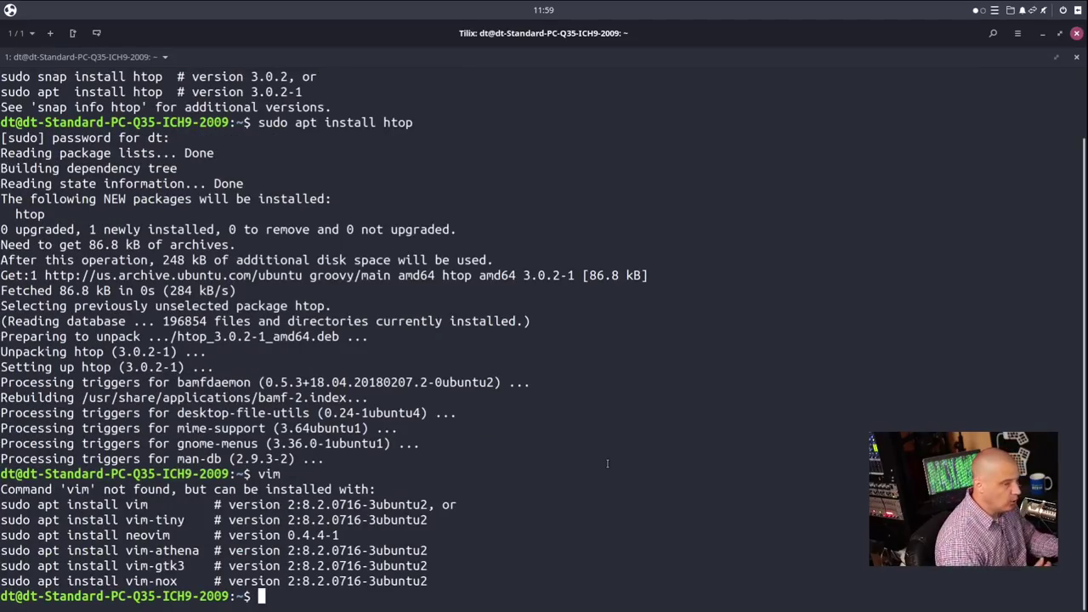
type("htop")
key("Return")
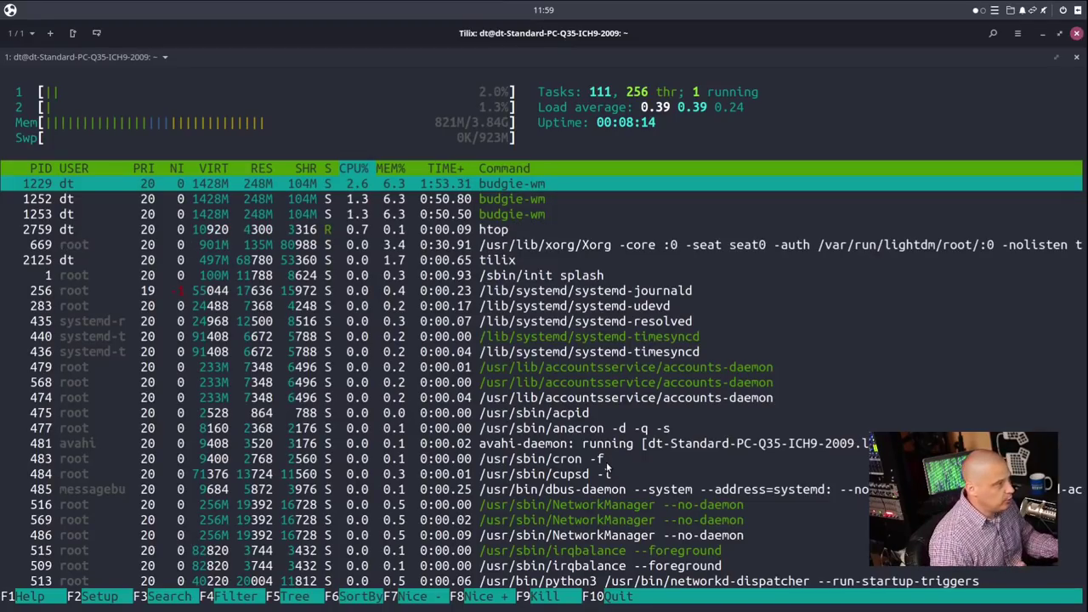
left_click(1077, 35)
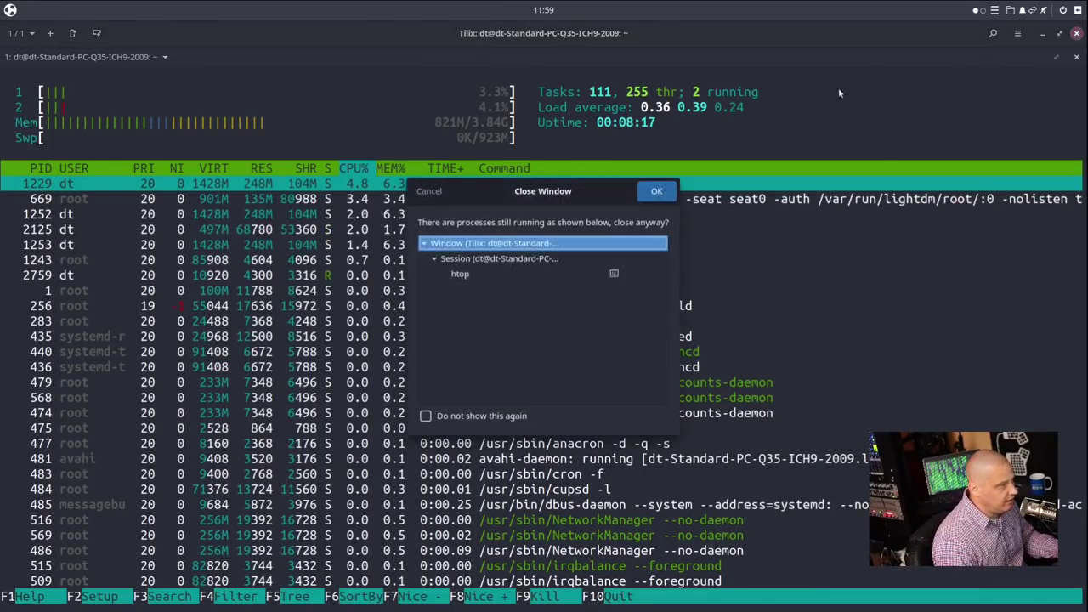
Step: Confirm closing Tilix even though htop is still running
left_click(652, 191)
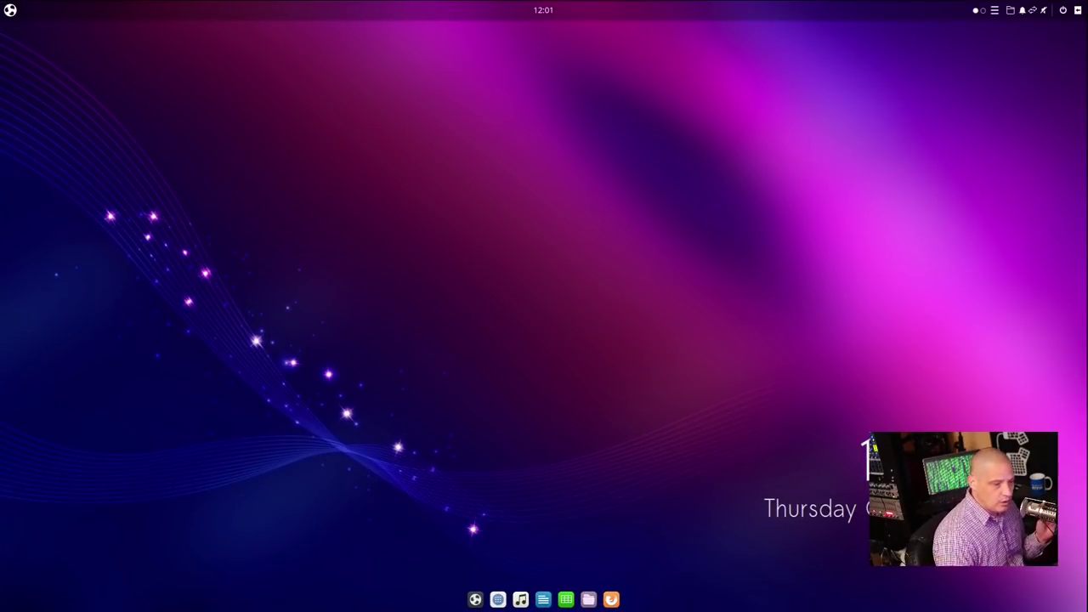